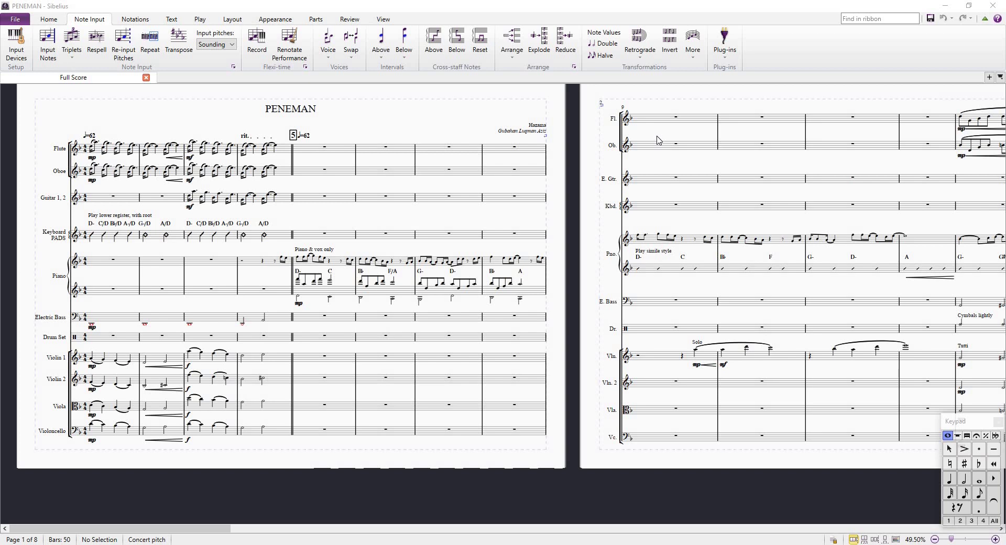
Select and examine the composer and arranger credits beside the title on the full score's first page.
click(536, 150)
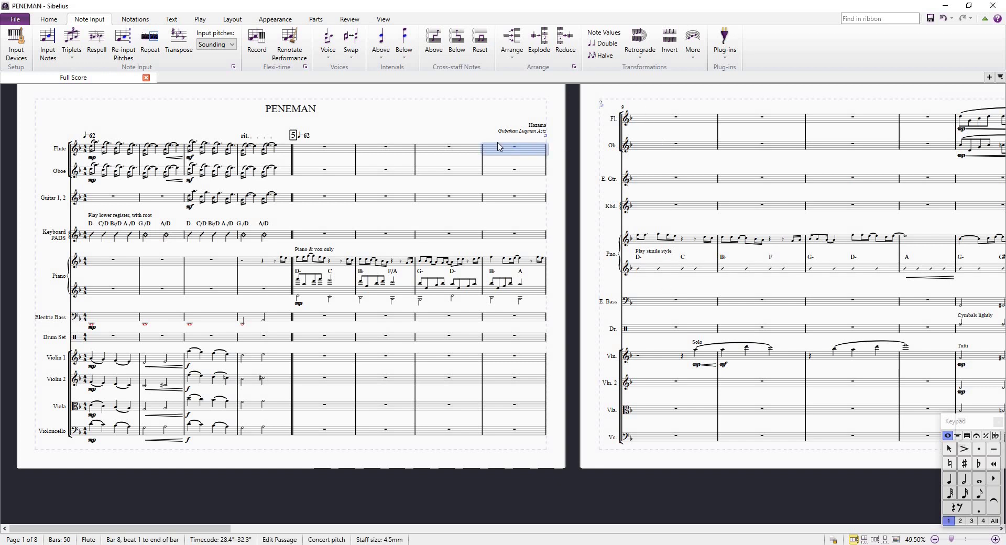
scroll(348, 128, up, 5)
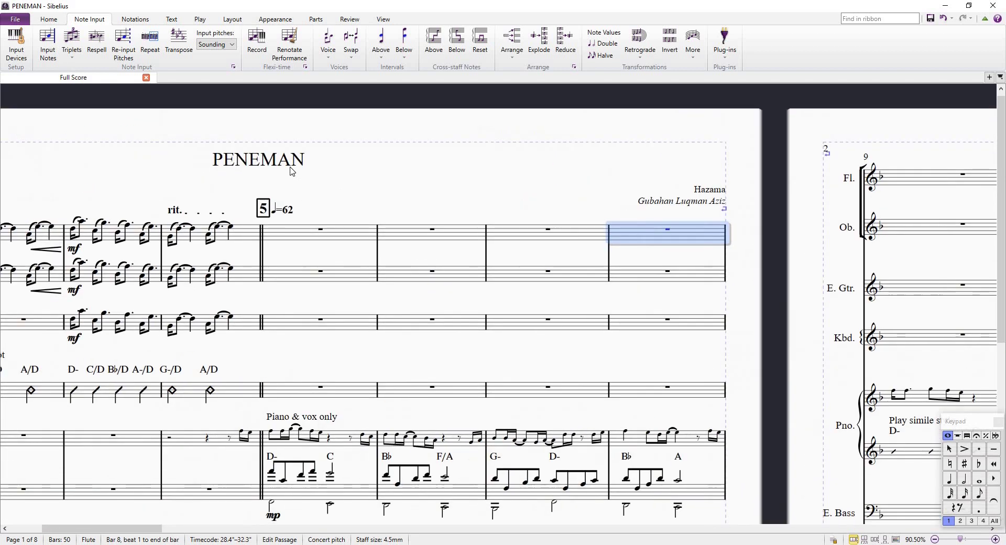
click(679, 206)
scroll(680, 207, up, 5)
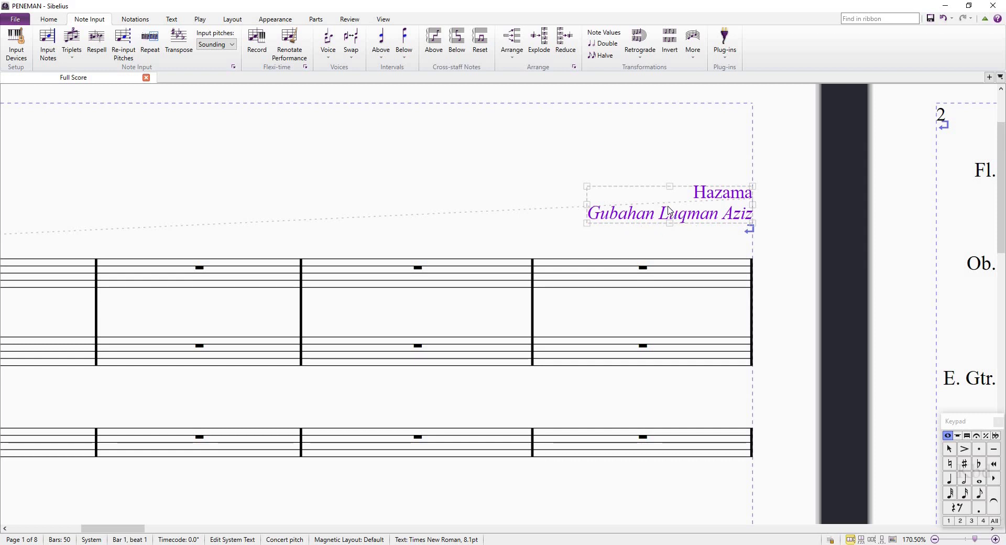
scroll(770, 220, down, 2)
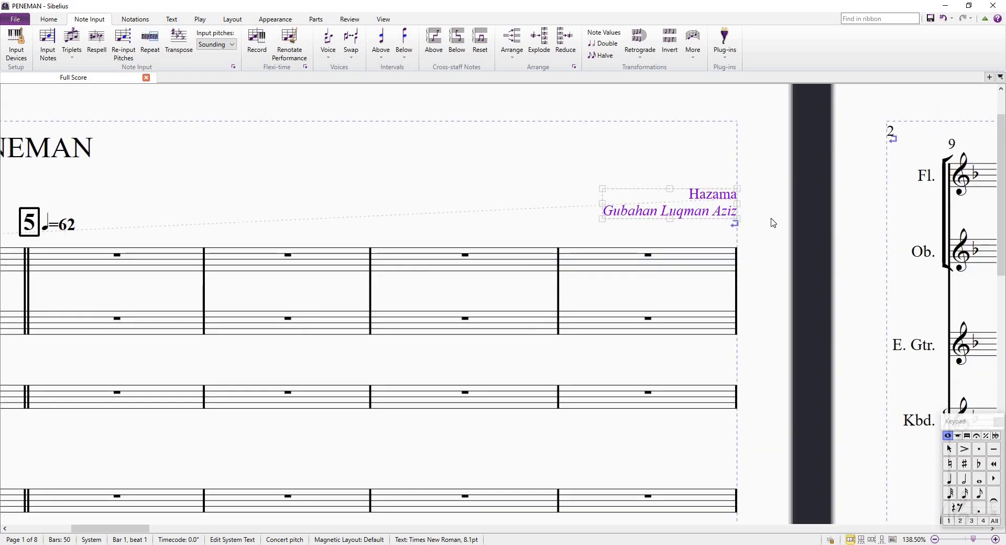
Open the Violin 1 part and examine the title and credits at the start of its page.
click(990, 77)
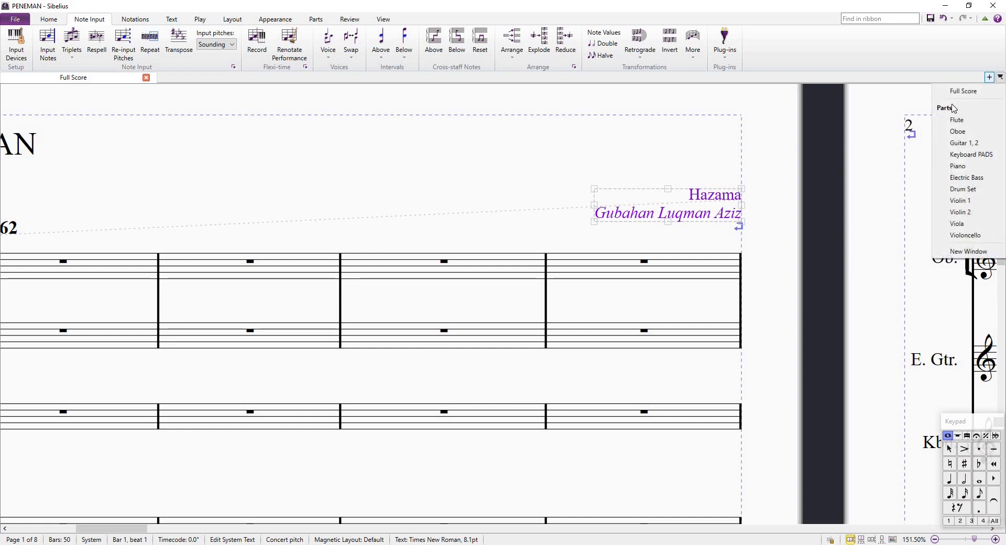
click(978, 202)
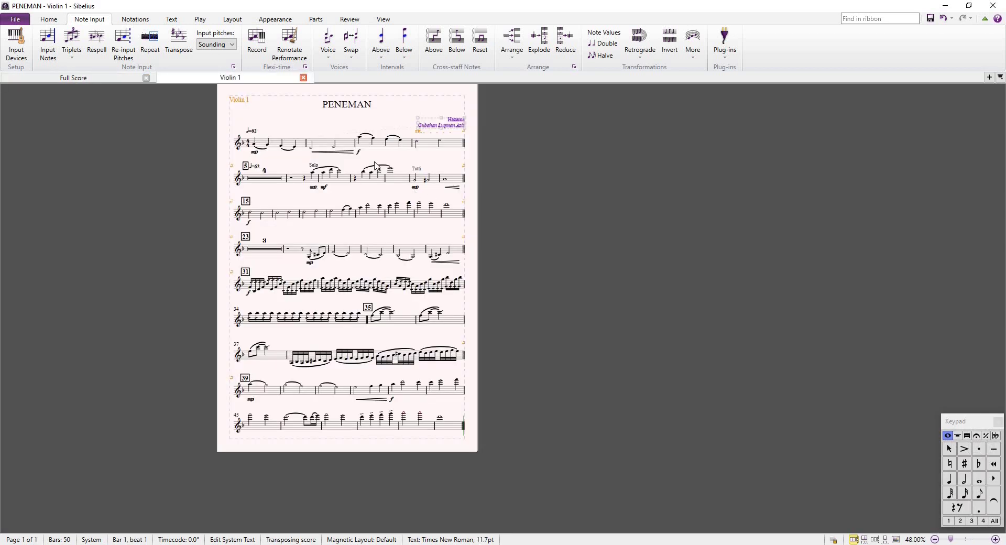
scroll(374, 160, up, 10)
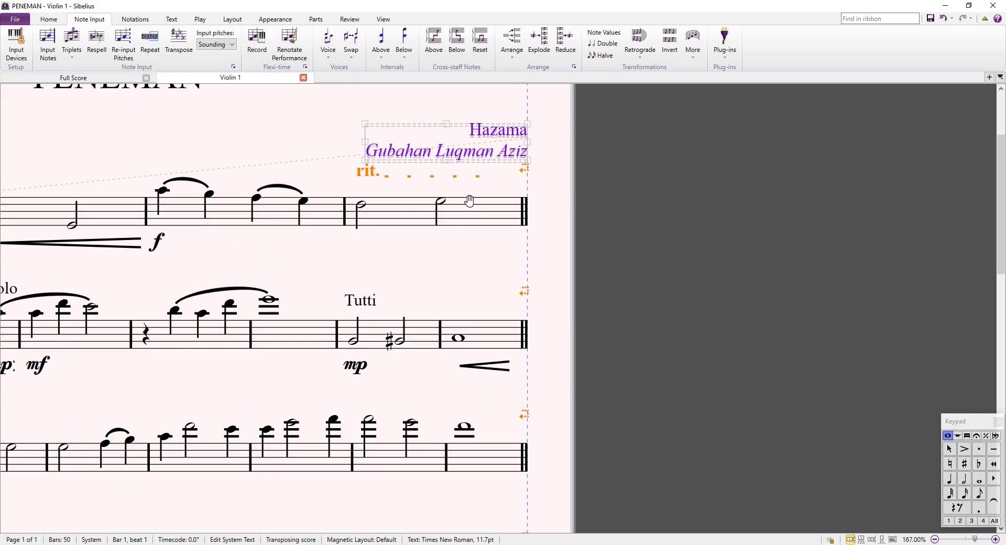
scroll(451, 170, down, 3)
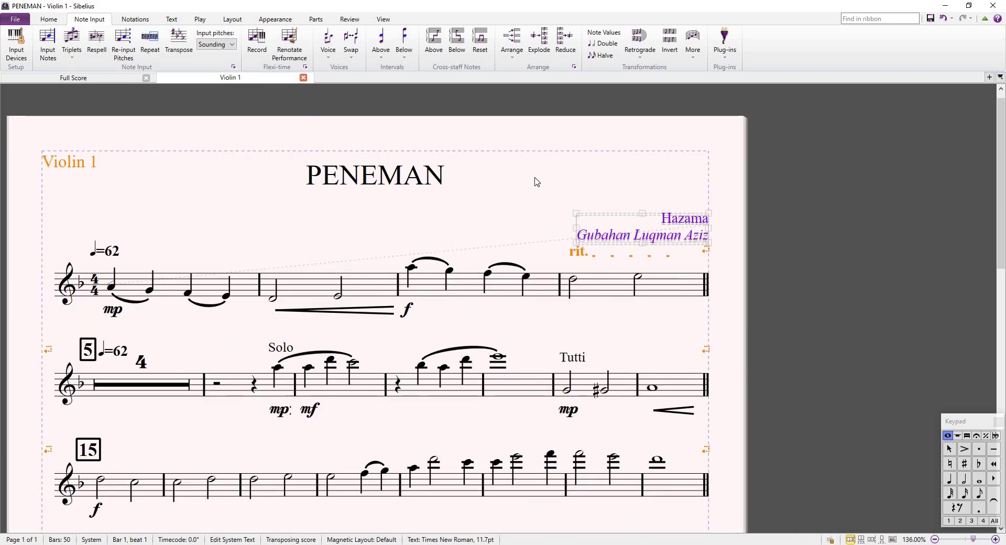
Select bar 4 of the Violin 1 part and examine the page layout from the opening system through the final bars.
click(691, 290)
scroll(1002, 212, down, 10)
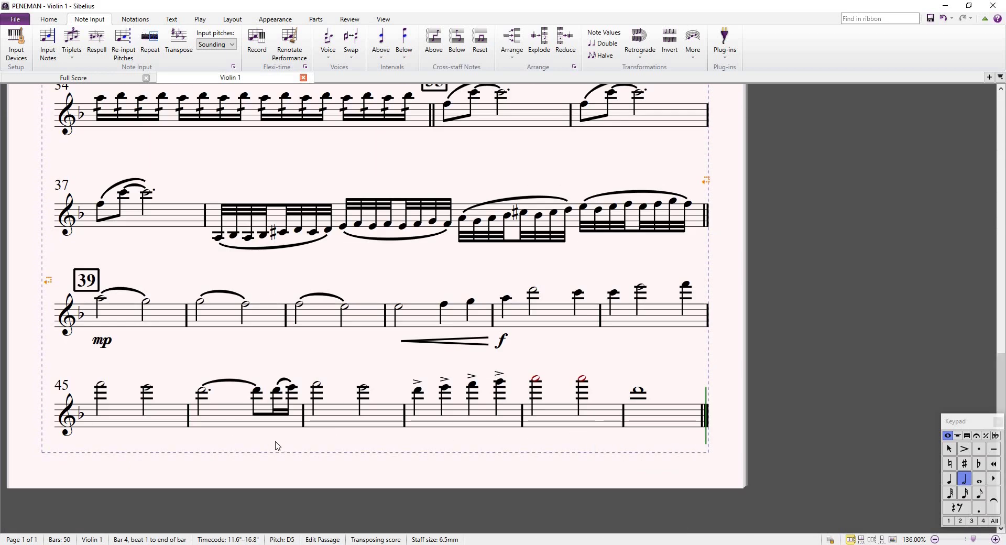
scroll(996, 297, up, 10)
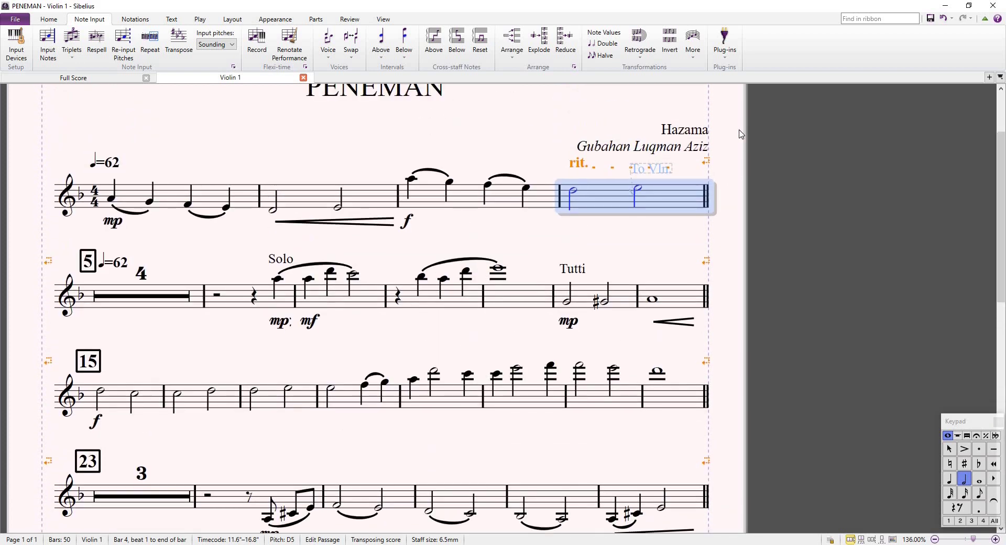
scroll(747, 168, up, 2)
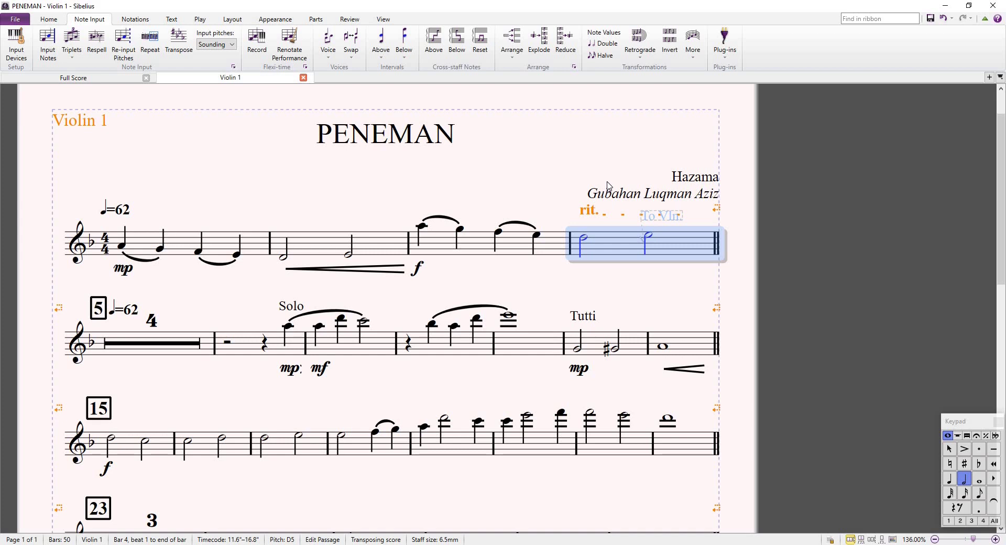
key(ctrl+minus)
key(ctrl+minus)
key(ctrl+minus)
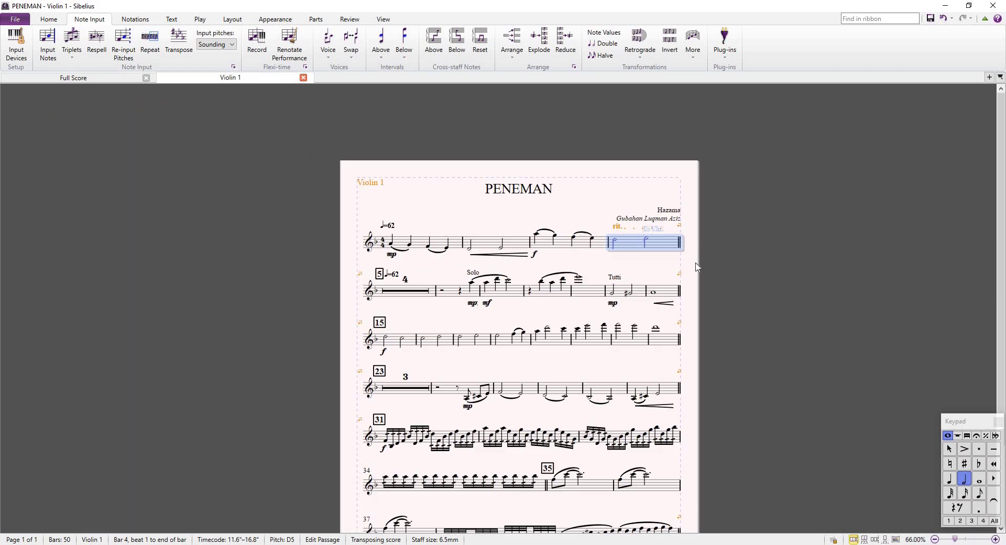
drag(697, 267, 691, 222)
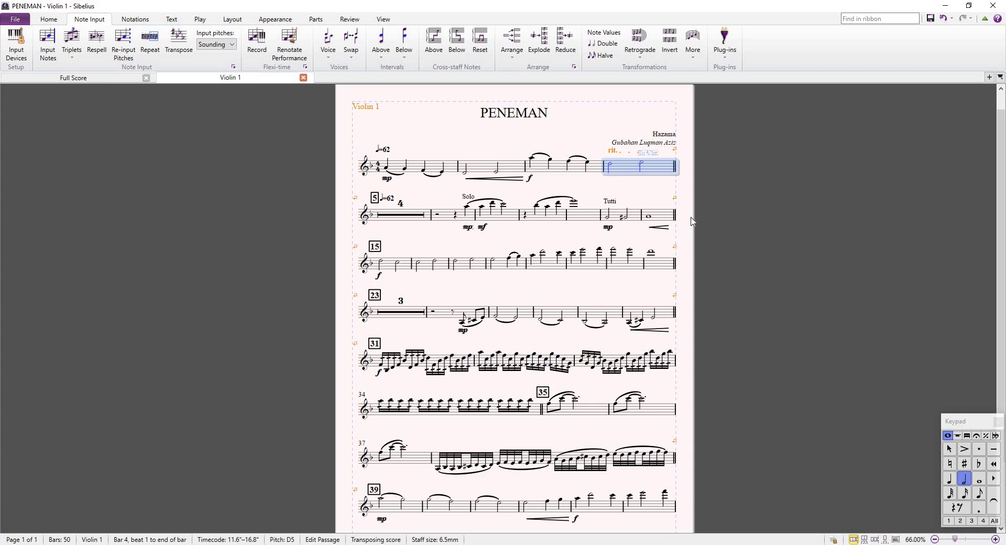
scroll(691, 189, down, 2)
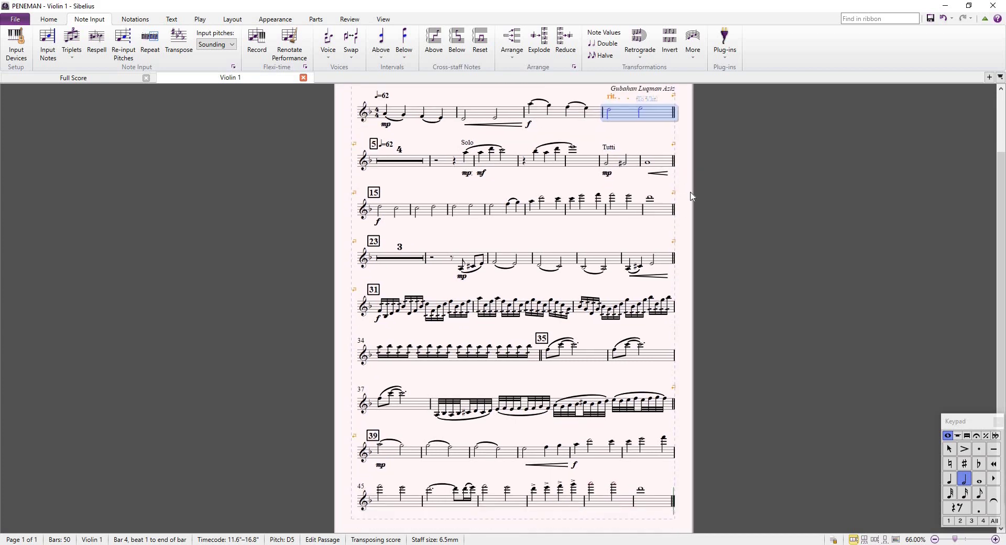
scroll(684, 207, down, 2)
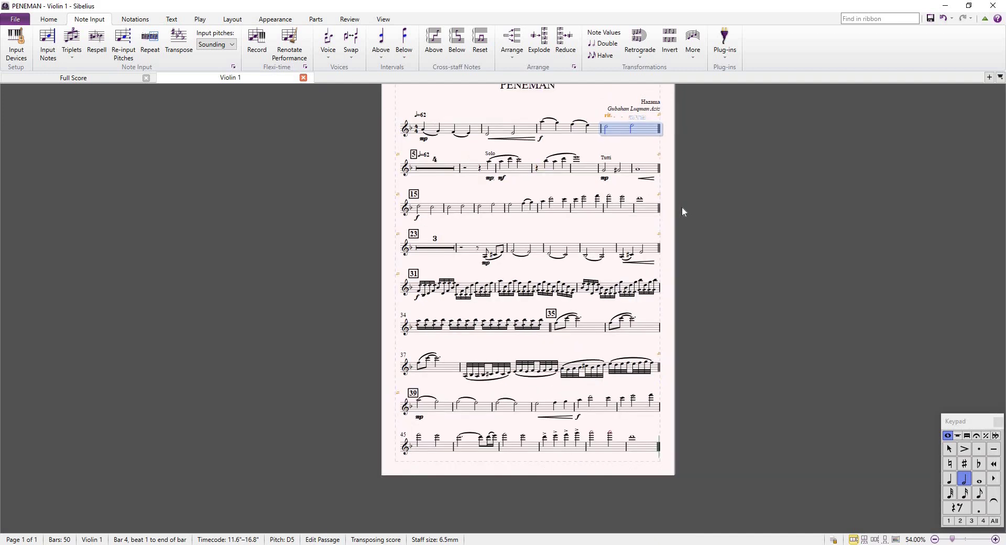
scroll(676, 183, up, 1)
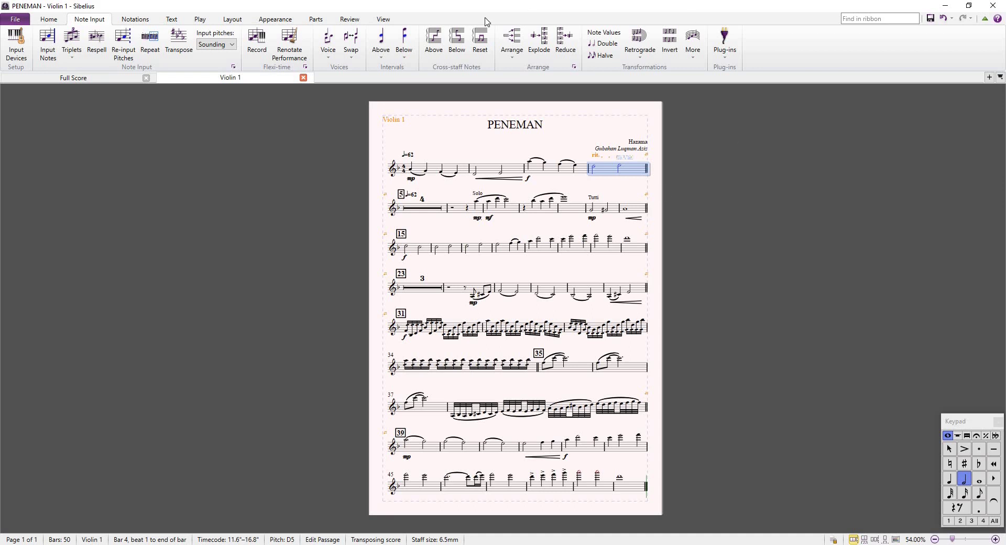
Close the Violin 1 part and examine the layout of the full score's first page.
click(303, 77)
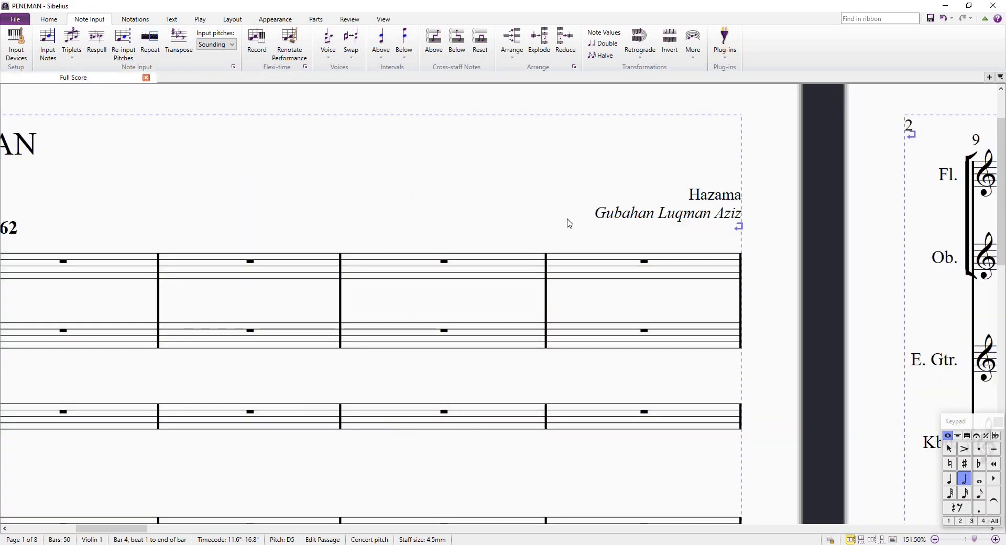
scroll(570, 223, down, 4)
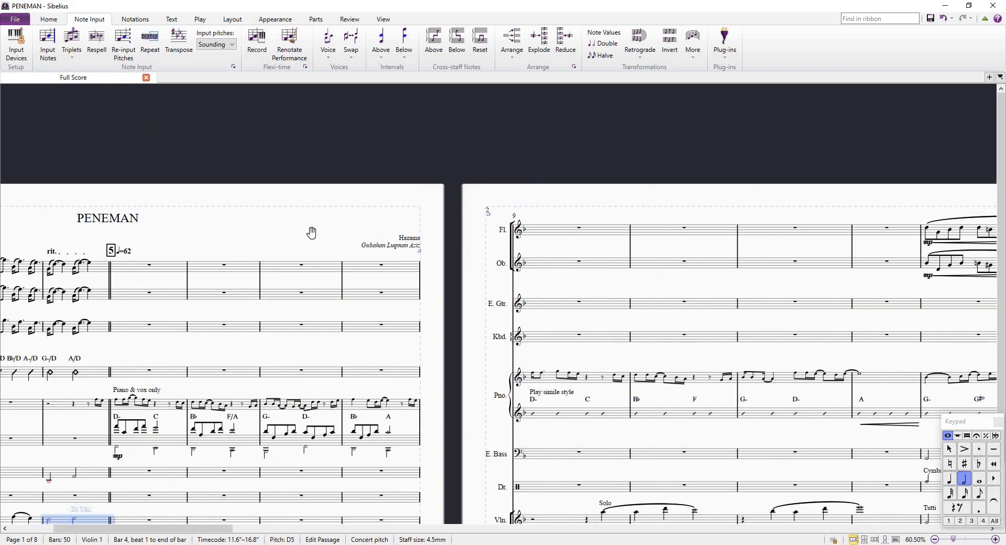
drag(312, 231, 721, 170)
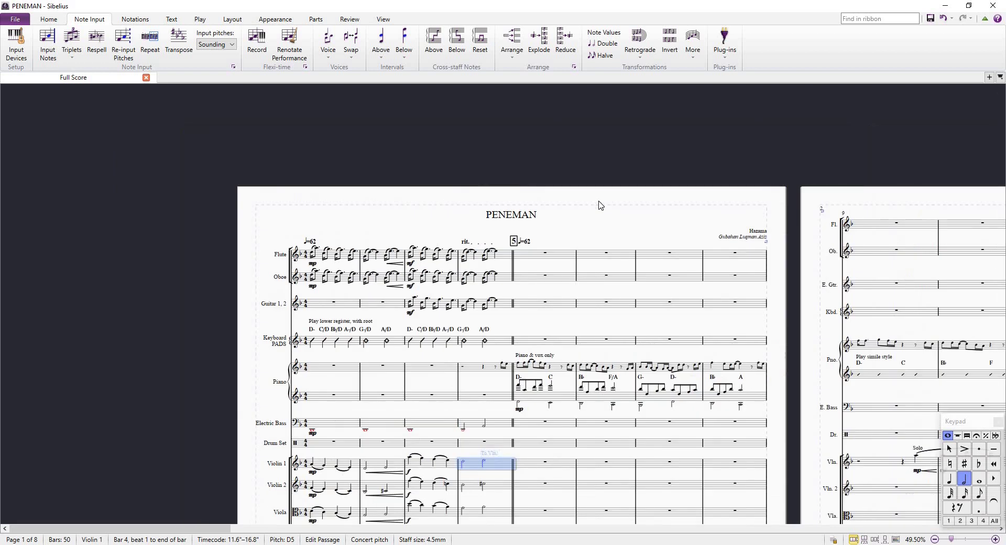
scroll(599, 205, up, 1)
drag(626, 256, 573, 202)
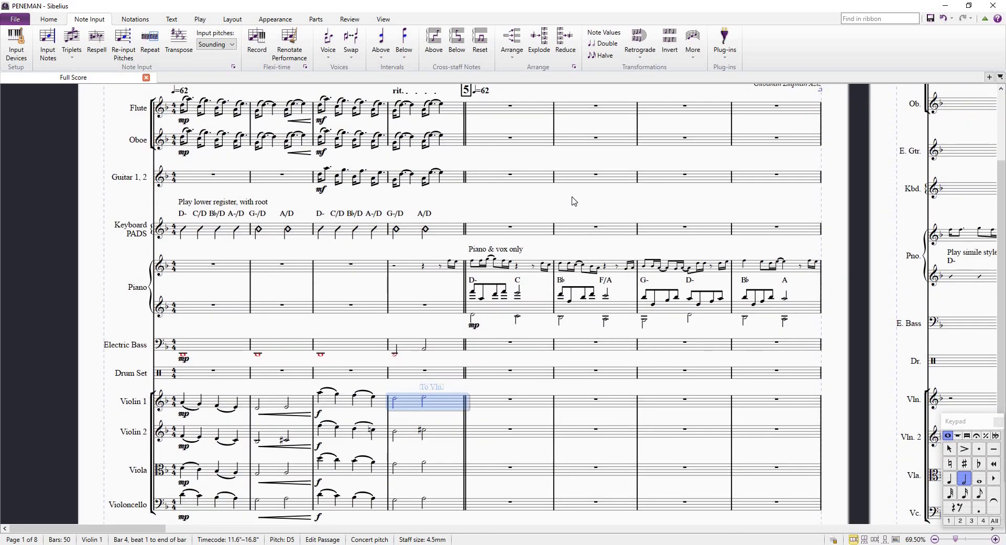
scroll(573, 201, down, 1)
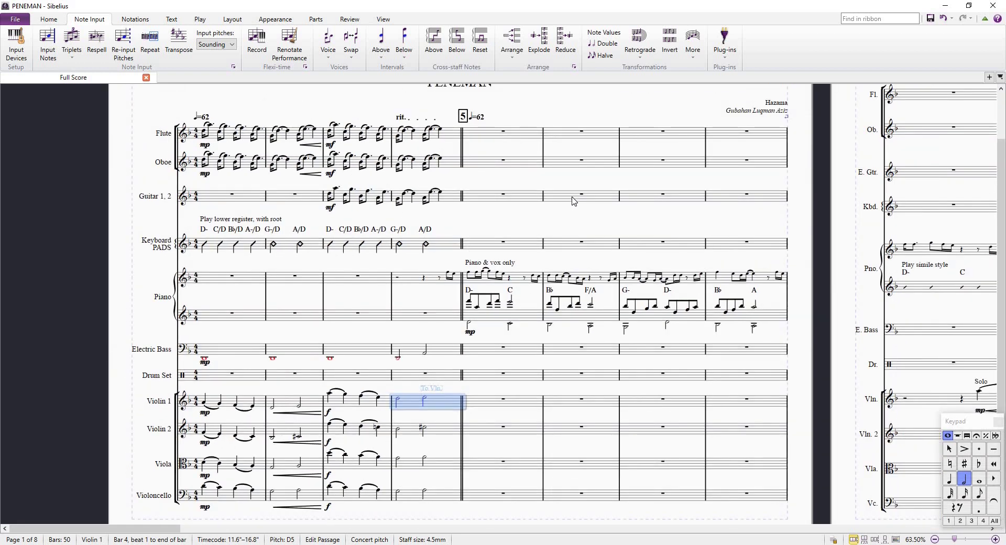
scroll(574, 201, down, 1)
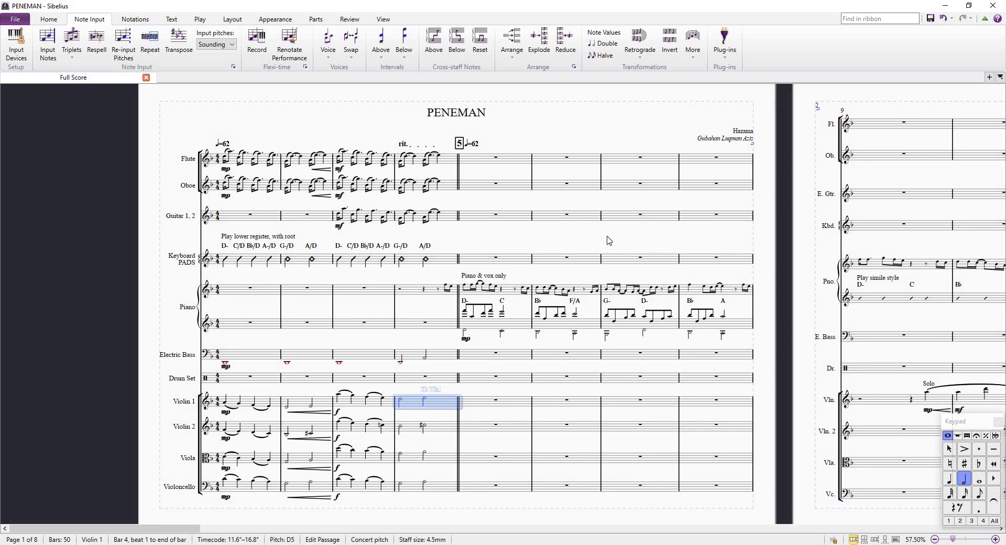
scroll(607, 240, right, 1)
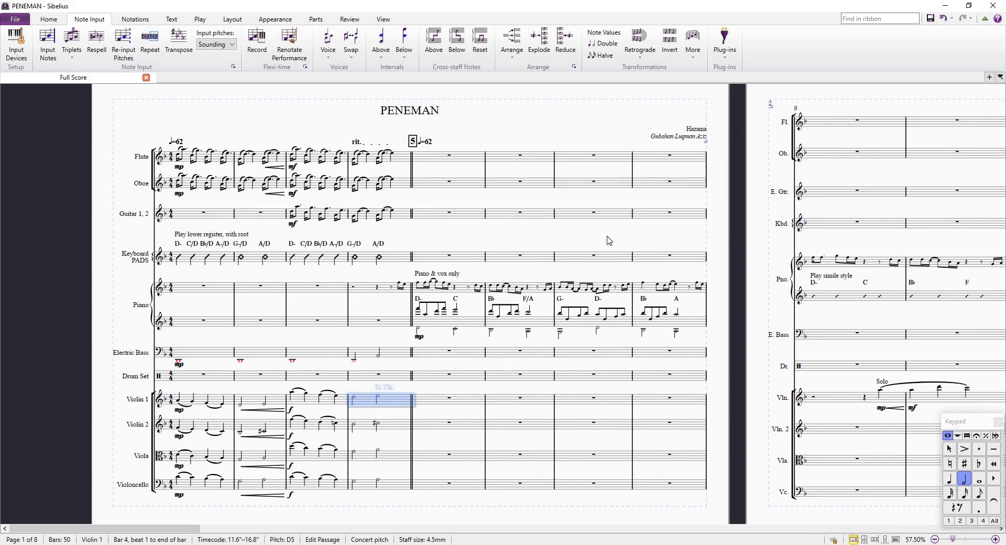
scroll(587, 238, right, 1)
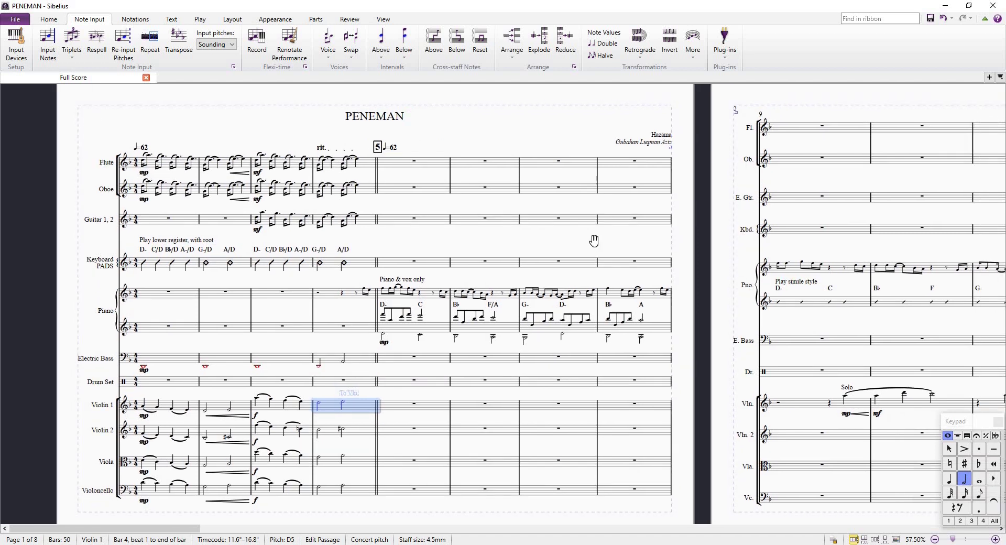
drag(594, 240, 552, 231)
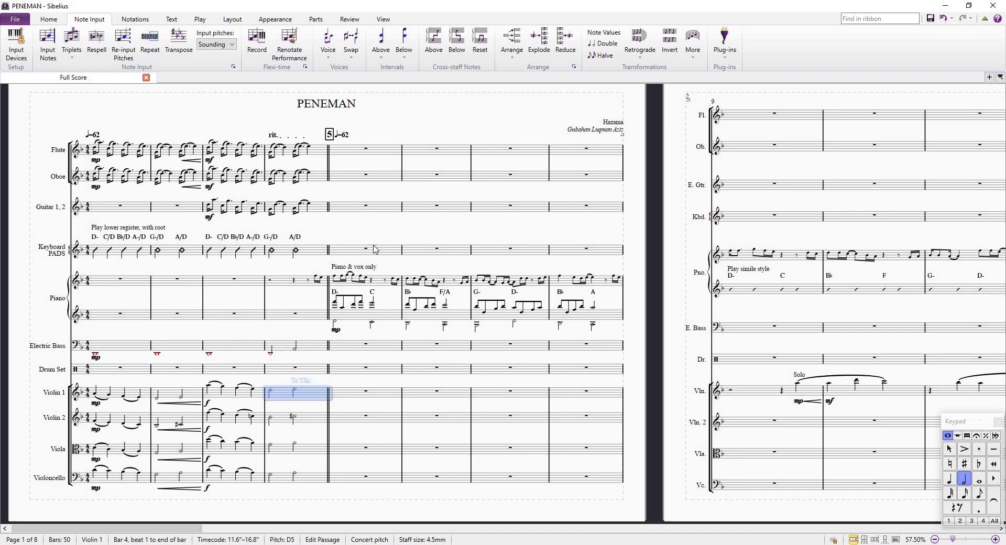
mouse_move(447, 222)
mouse_down()
mouse_move(480, 224)
mouse_move(460, 236)
mouse_up()
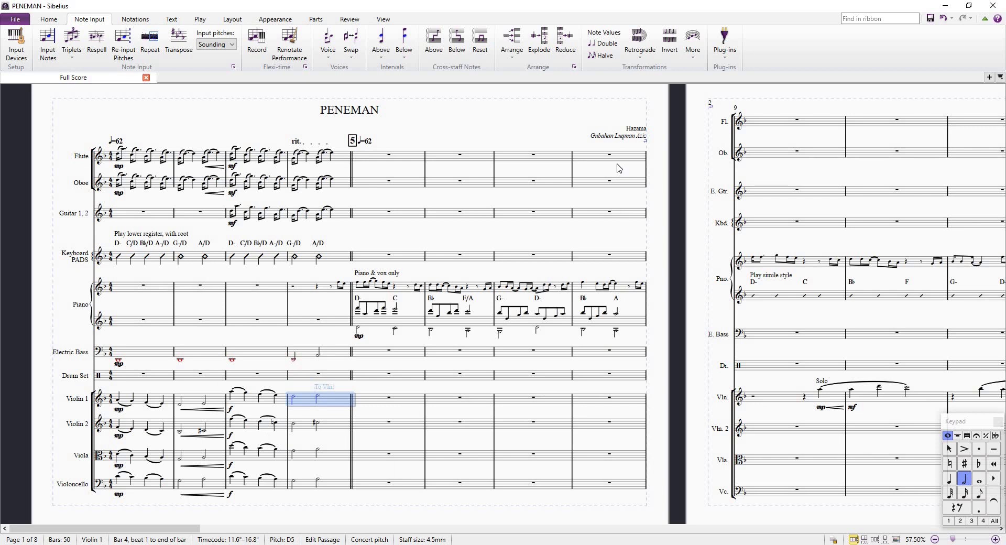
key(ctrl+minus)
key(ctrl+plus)
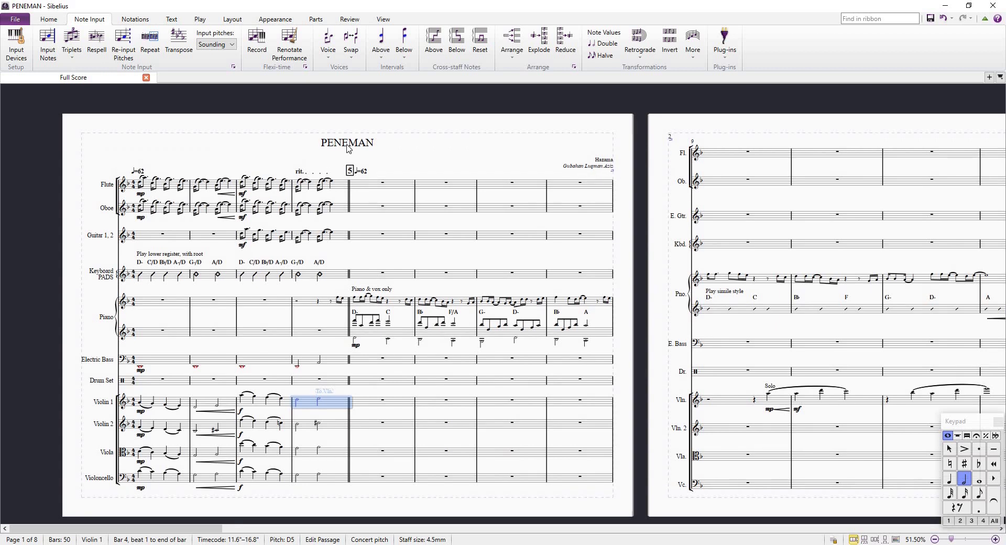
Change the full score's page orientation to Portrait and examine how the systems fit on the pages.
click(132, 20)
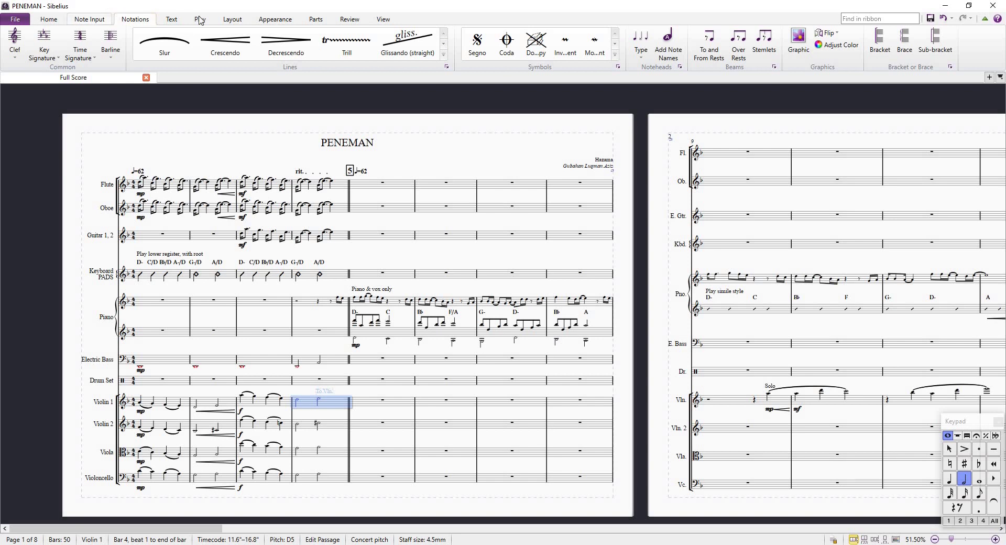
click(238, 20)
click(52, 55)
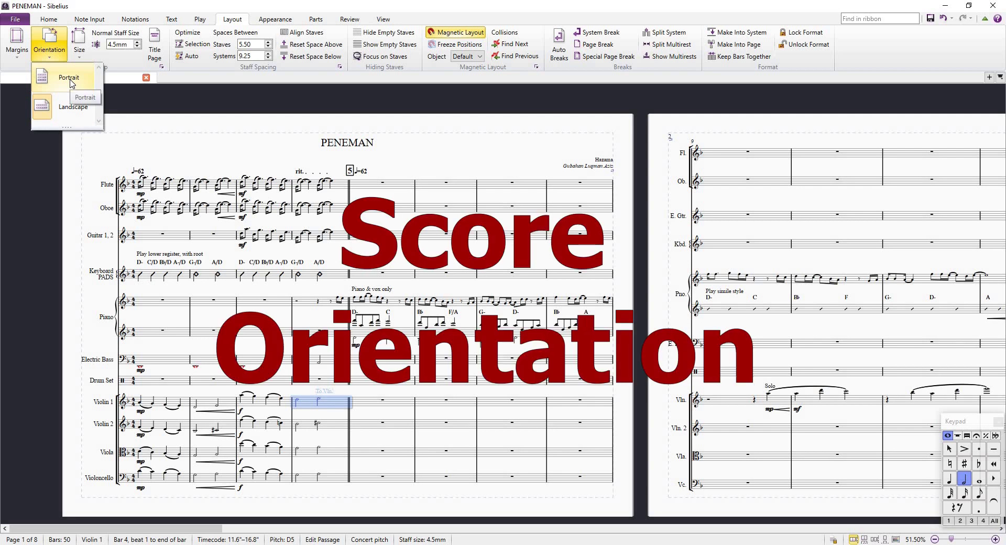
click(79, 108)
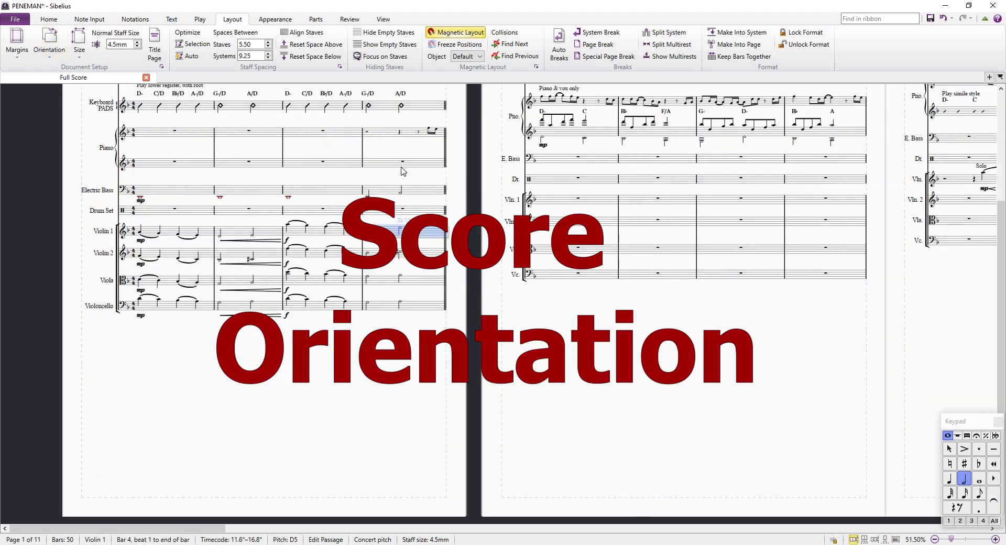
scroll(403, 171, down, 3)
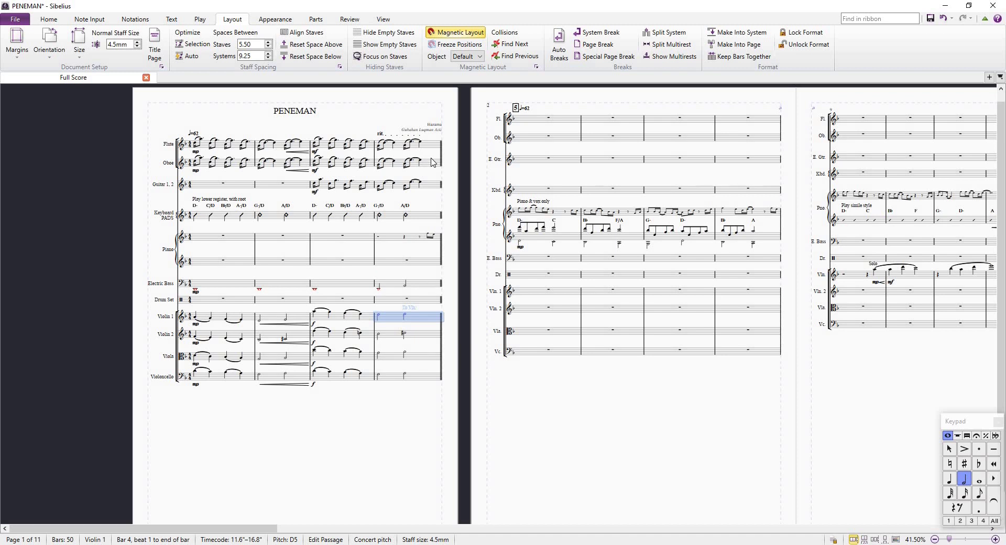
Set the full score's page orientation to Landscape and check the first page's layout.
click(52, 46)
click(73, 107)
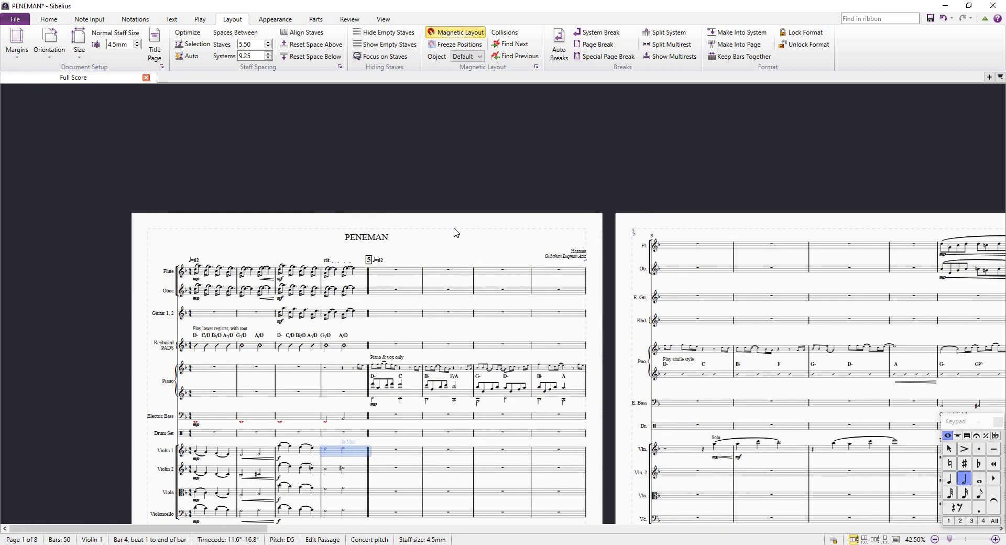
scroll(433, 200, up, 2)
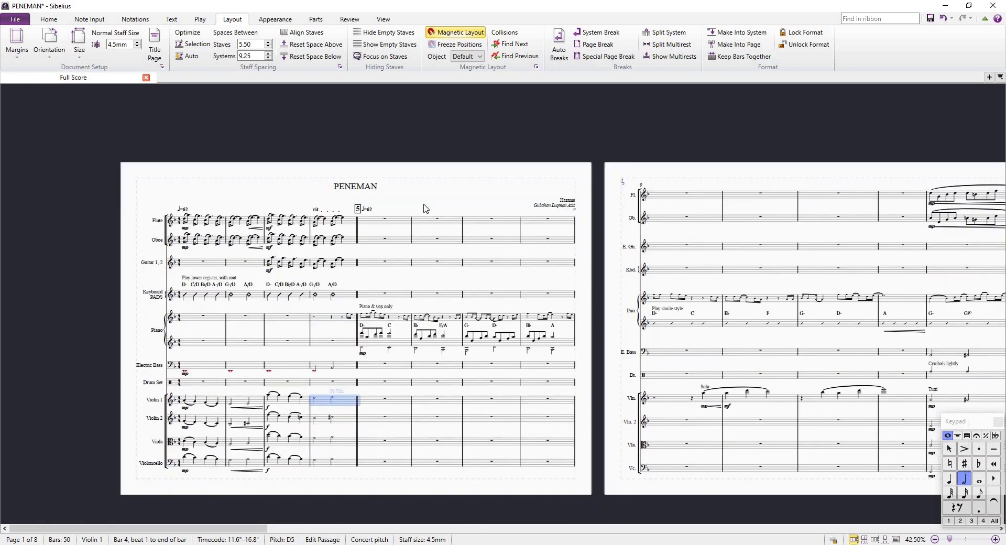
scroll(425, 208, up, 2)
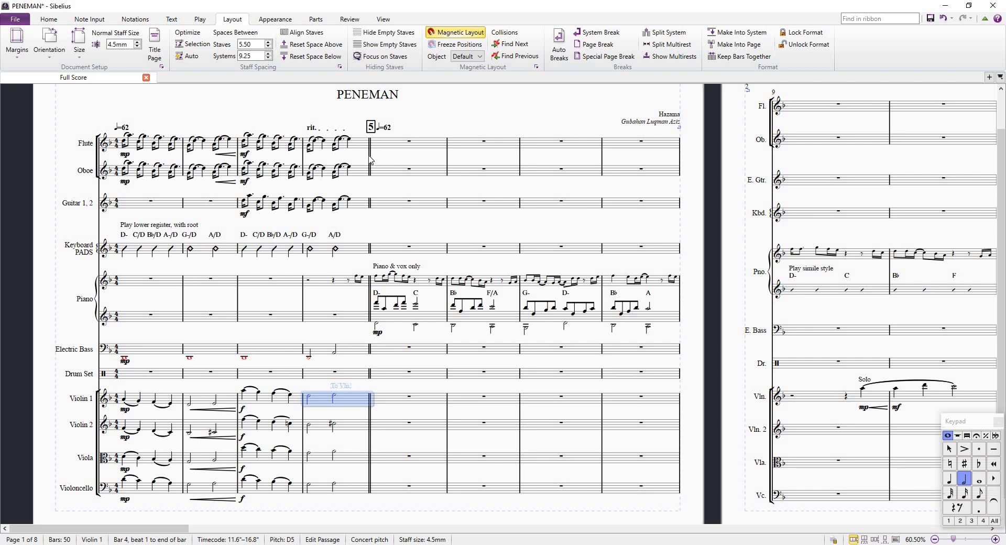
Clear the bar selection and review the page orientation options for the full score.
click(49, 46)
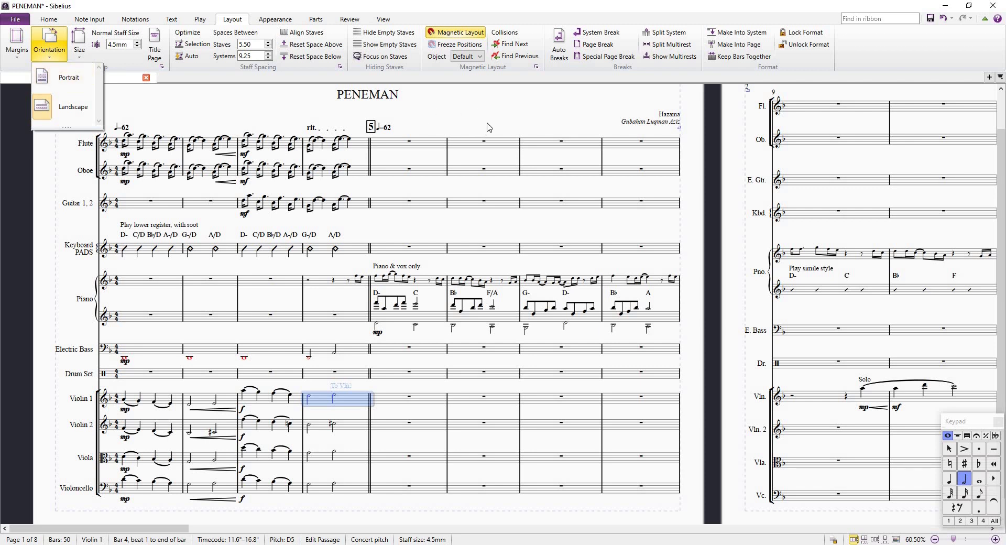
key(Escape)
key(Escape)
key(ctrl+minus)
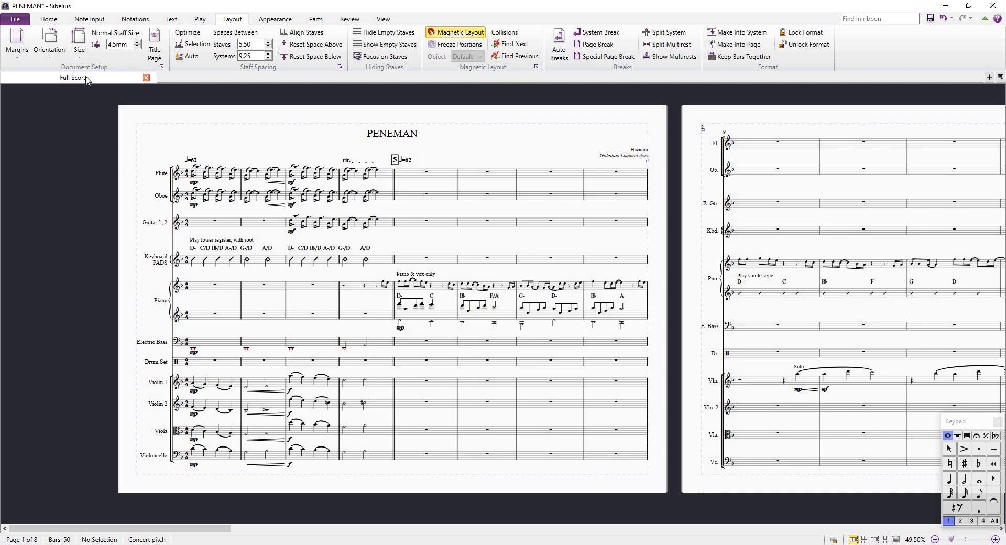
click(49, 48)
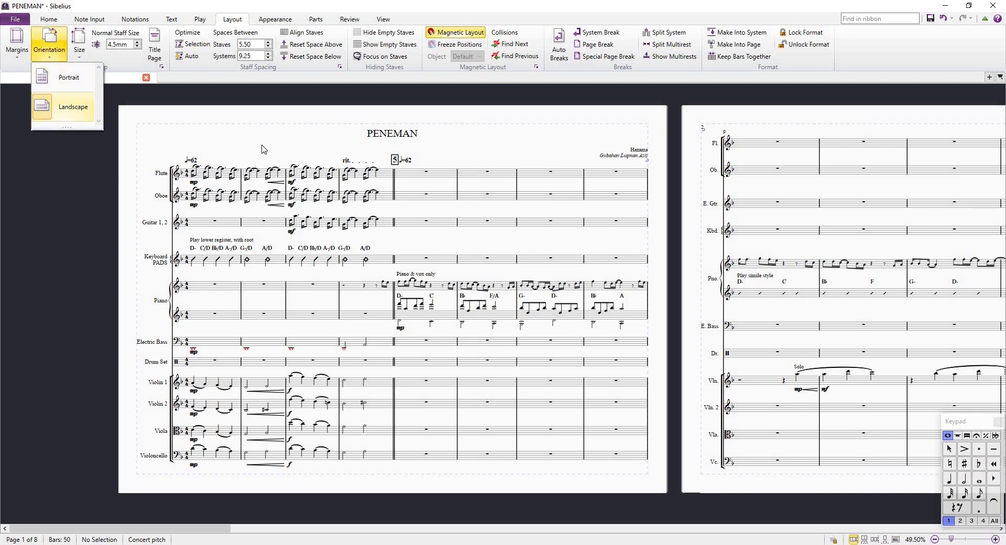
click(316, 155)
scroll(316, 155, up, 2)
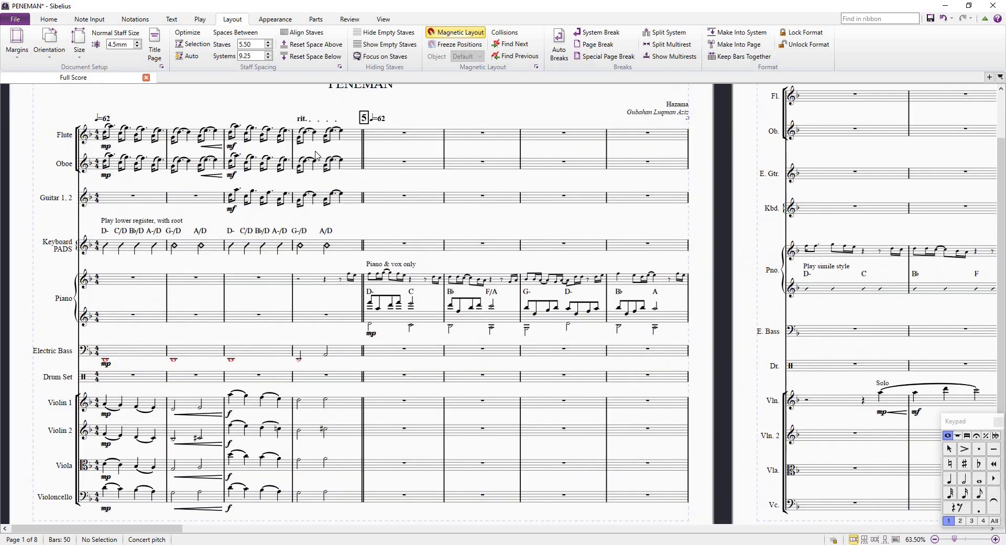
Switch the full score to Portrait to compare its page layout, and restore the Landscape orientation.
click(49, 48)
click(55, 89)
scroll(456, 192, down, 2)
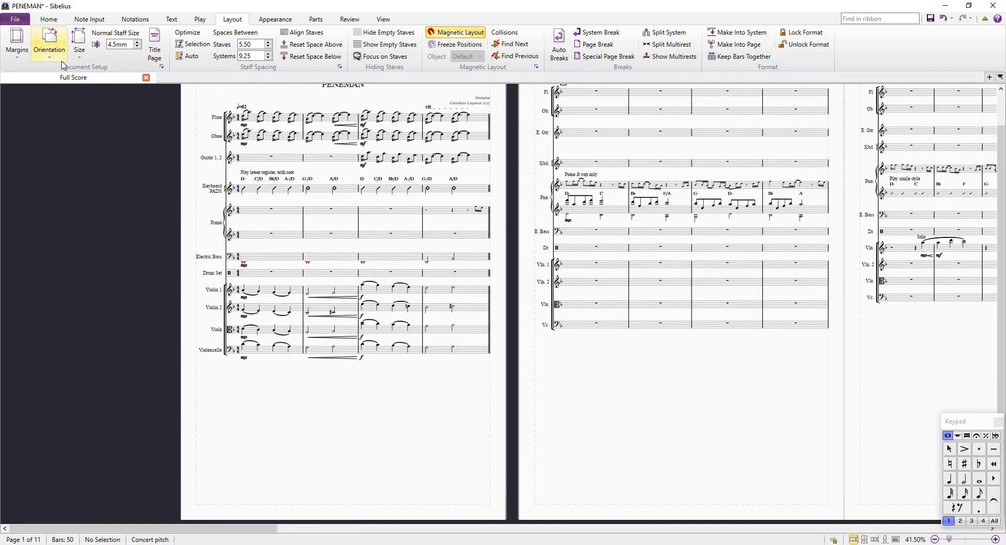
click(50, 52)
click(77, 113)
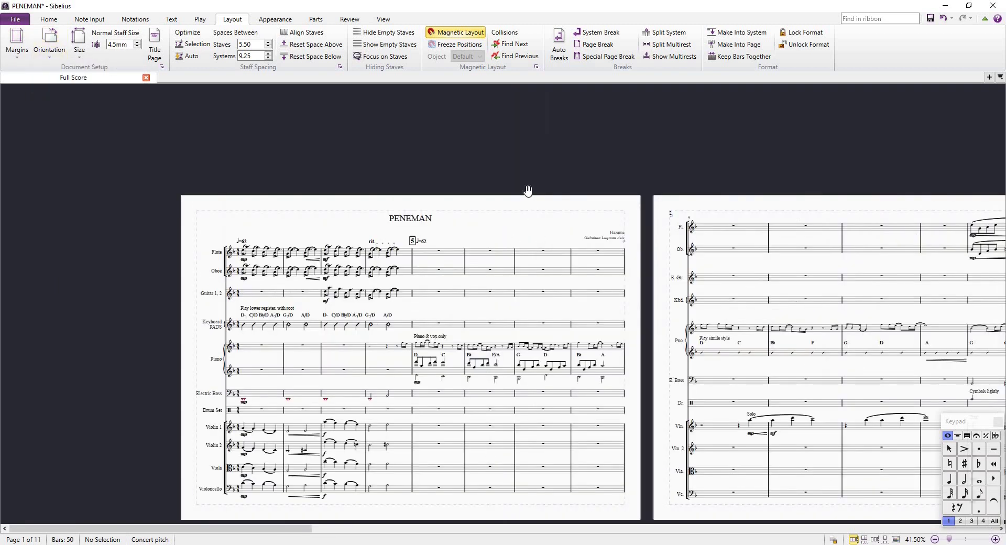
scroll(292, 217, up, 2)
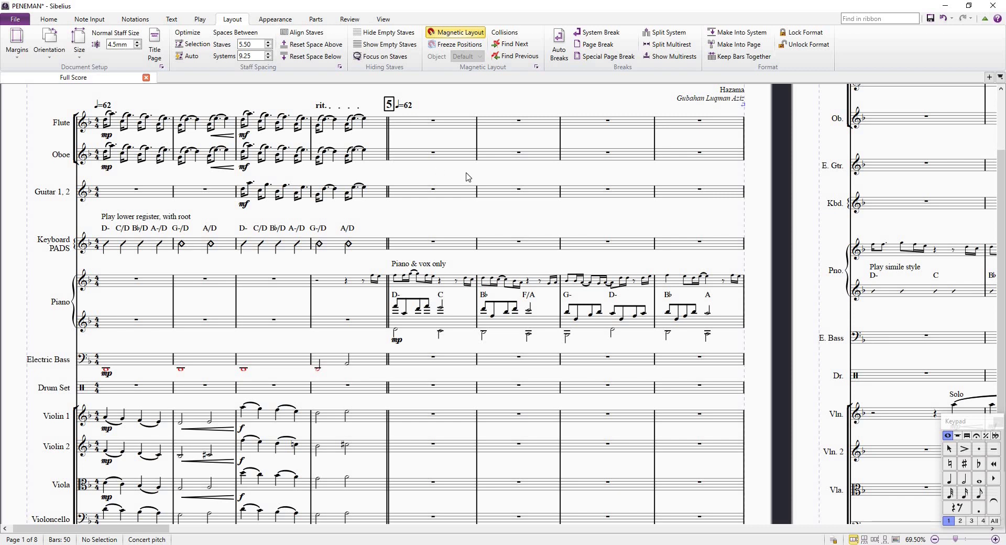
Select the double barline at the end of bar 4 and examine it across the staves.
key(ctrl+minus)
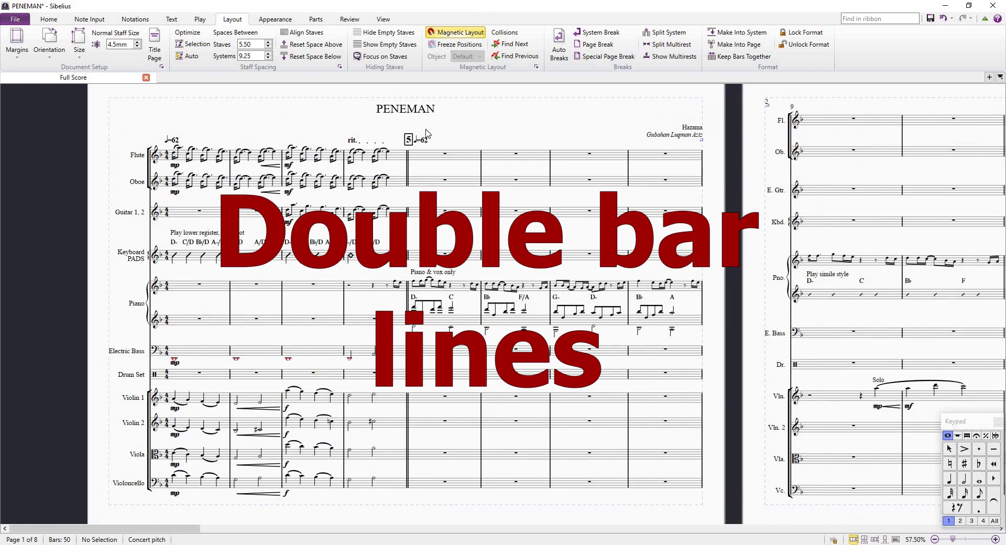
click(408, 167)
key(ctrl+plus)
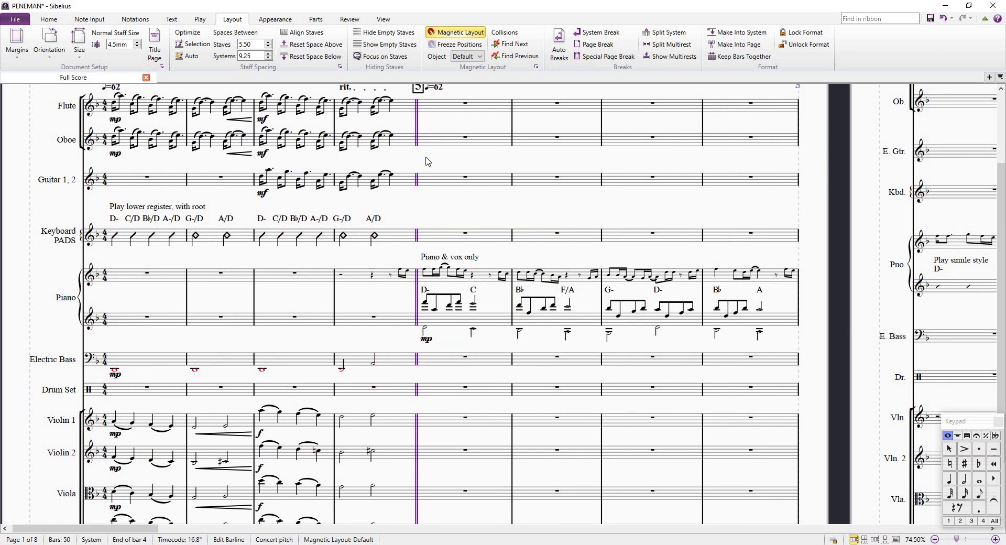
key(ctrl+minus)
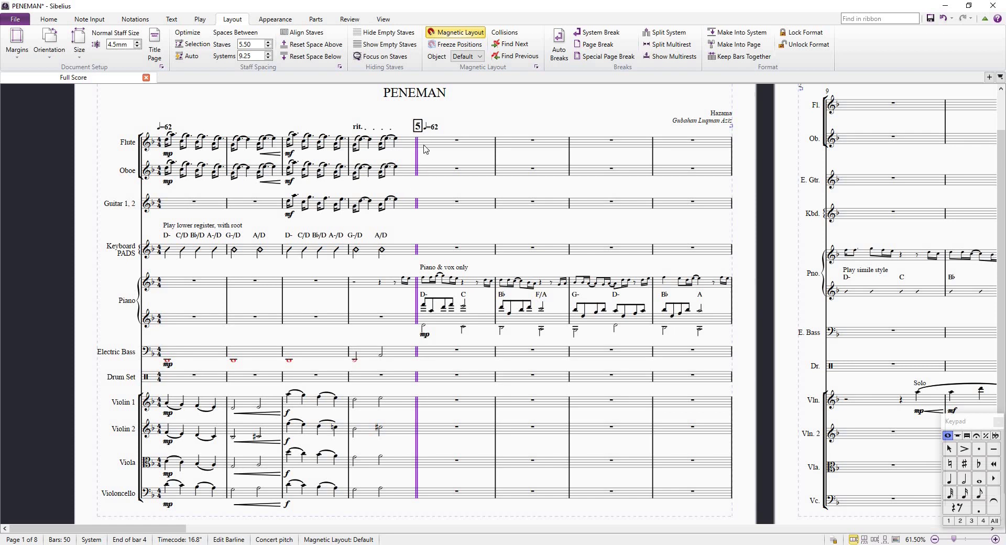
Open the Flute part and examine the double barline at the end of its first system.
click(990, 78)
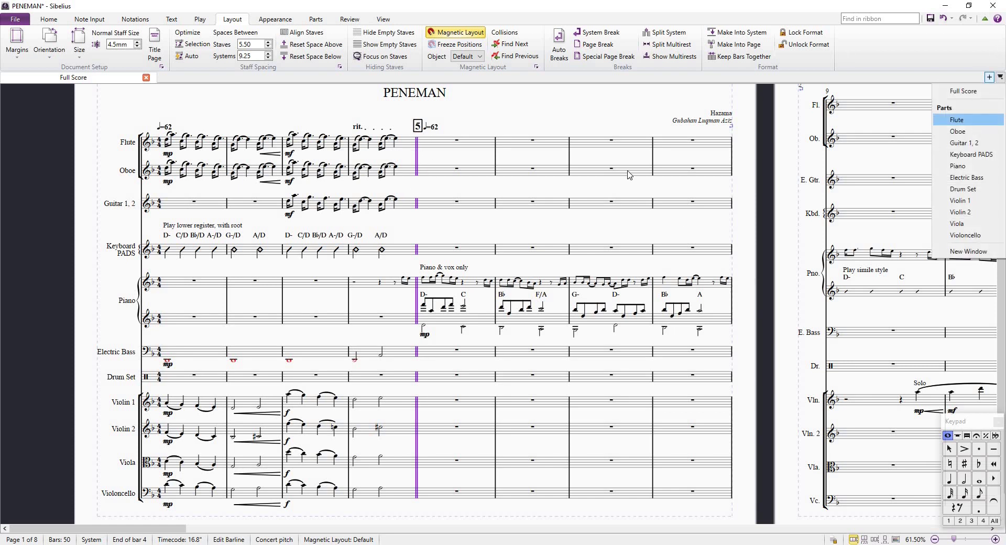
key(Return)
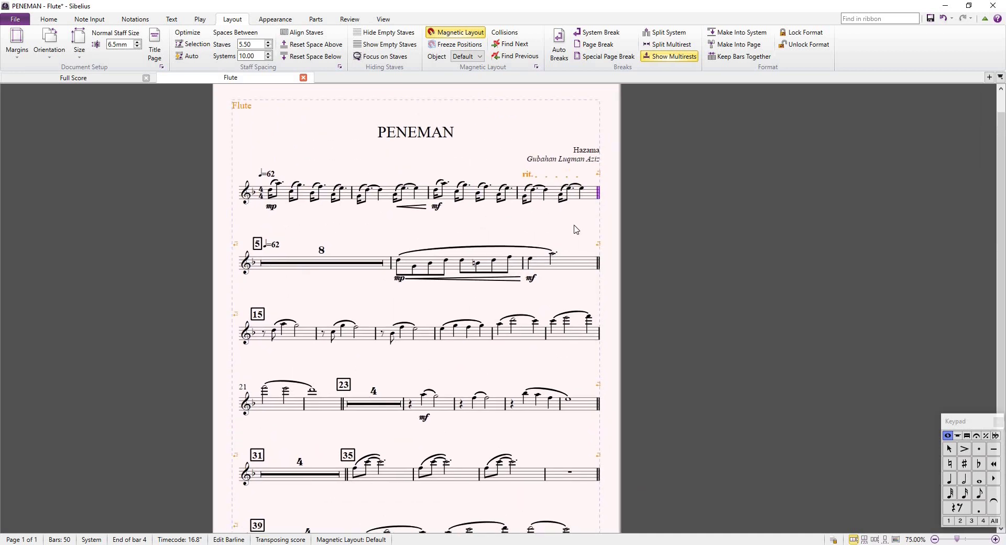
scroll(578, 189, down, 1)
scroll(590, 172, up, 1)
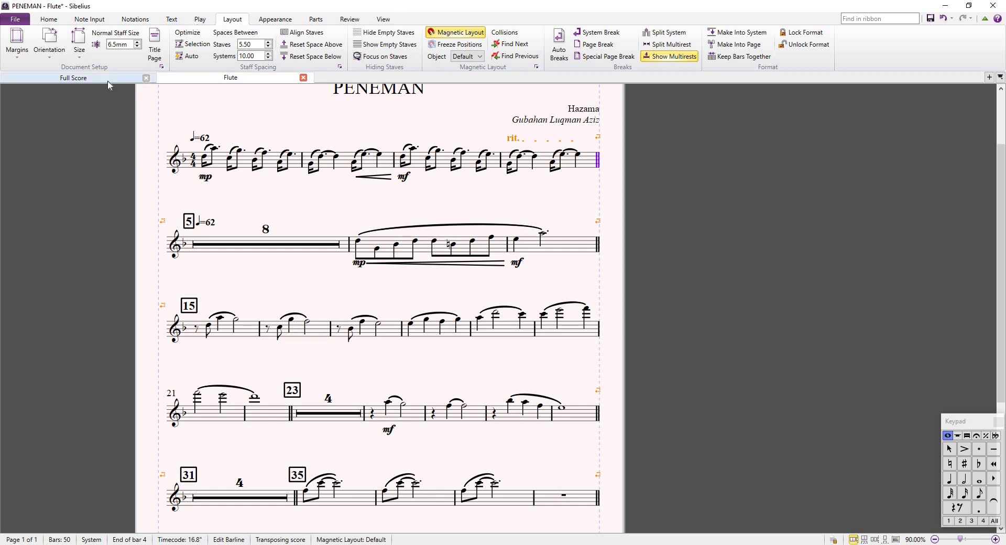
Return to the full score and examine the layout from the first page into the second.
click(121, 78)
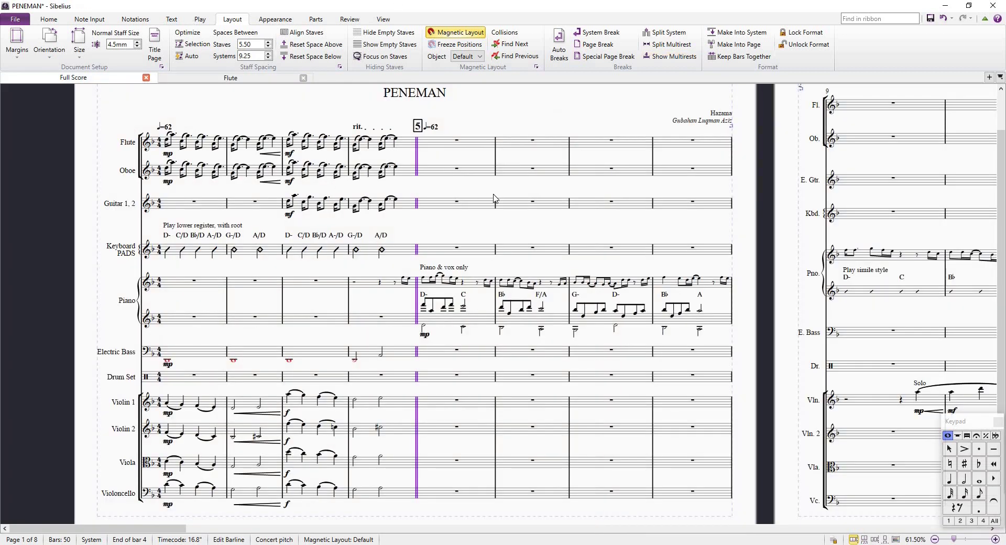
scroll(494, 198, down, 1)
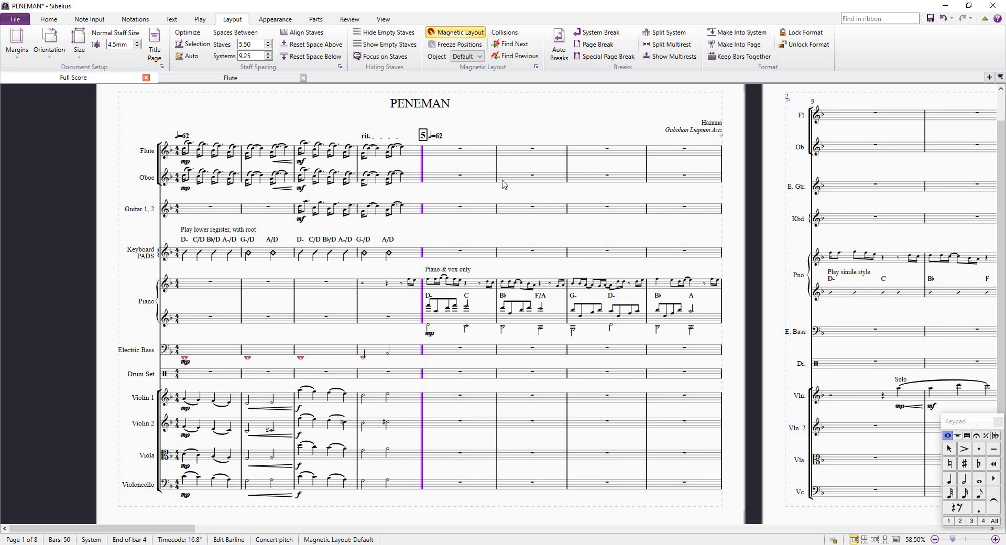
scroll(610, 203, right, 5)
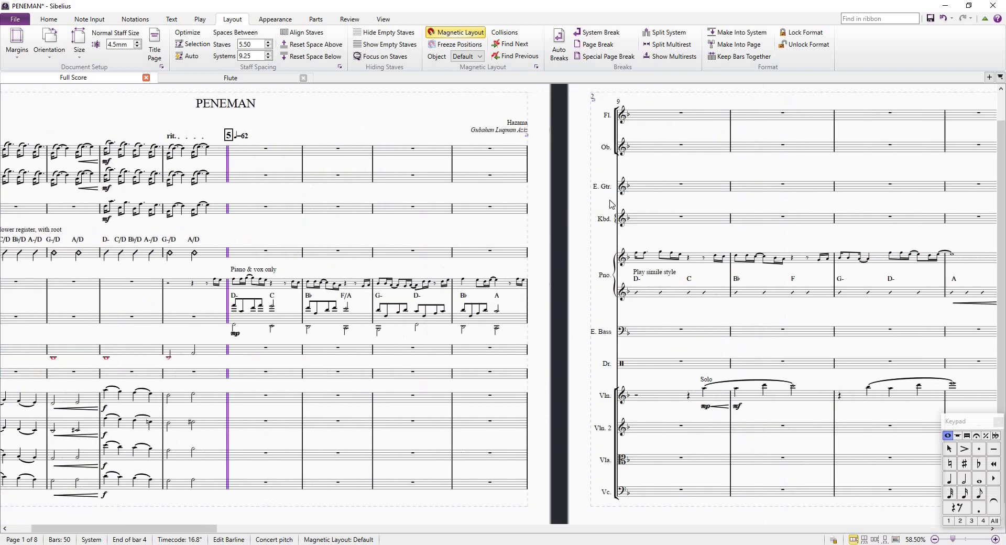
scroll(305, 155, left, 4)
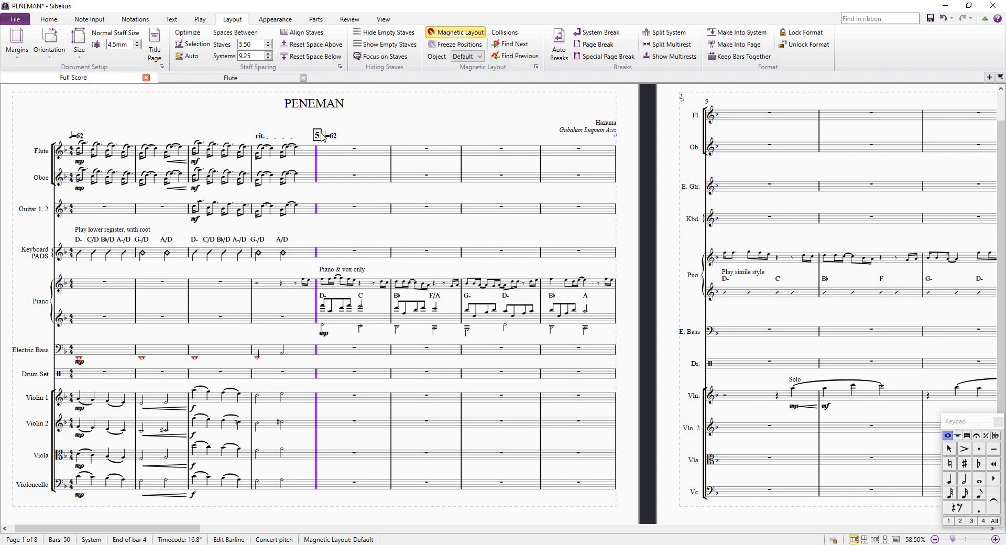
Select bar 5 of the Flute staff and examine the rehearsal mark and tempo above it.
click(331, 156)
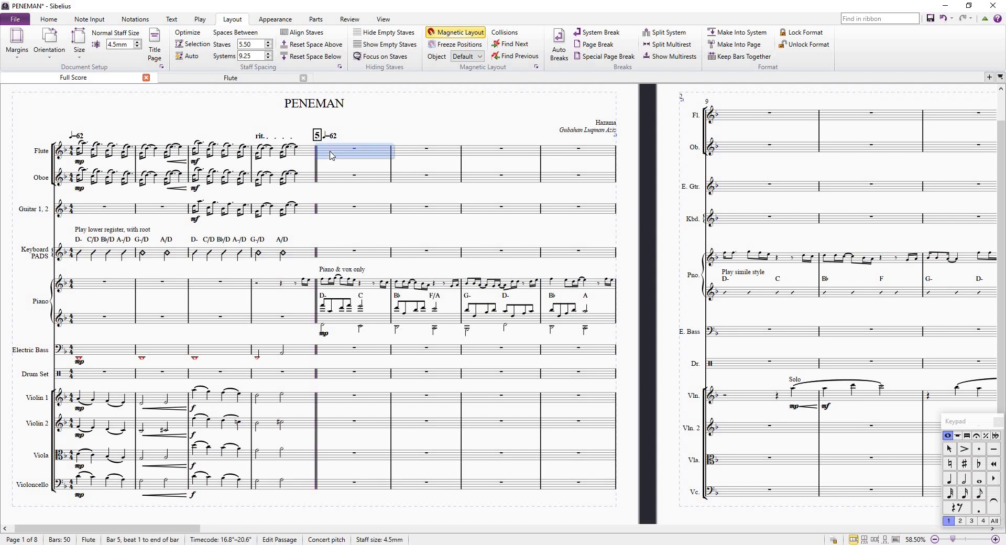
scroll(330, 153, up, 5)
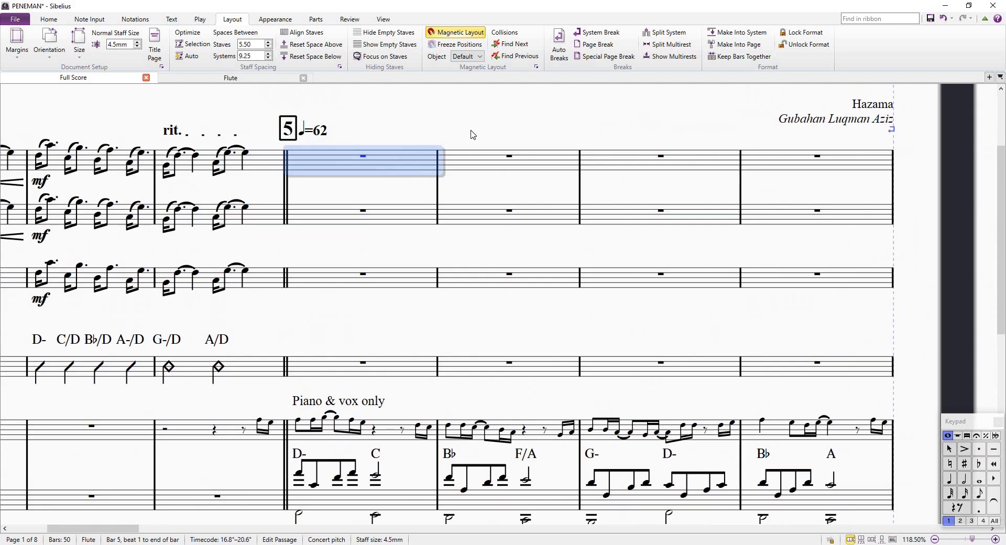
scroll(465, 133, down, 3)
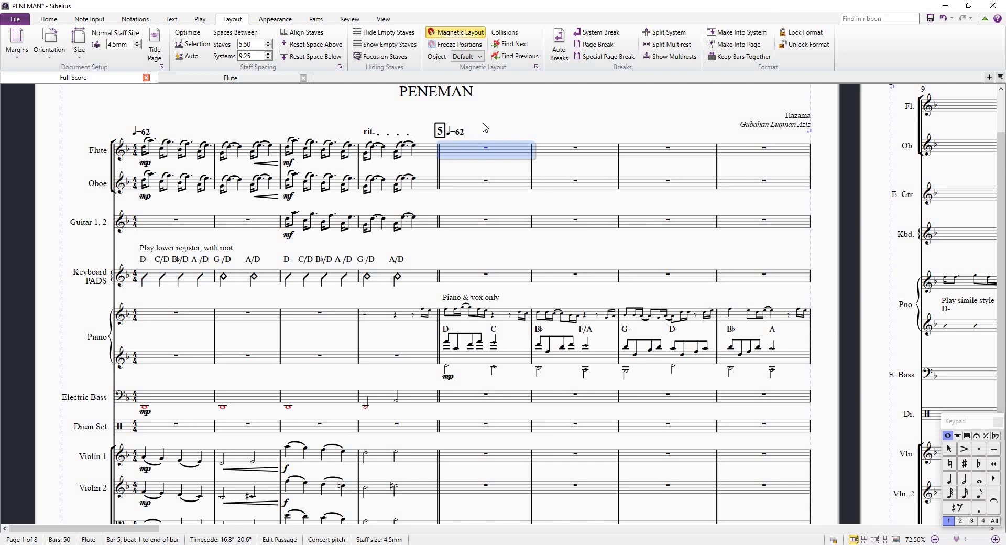
Select the ♩=62 tempo marking above bar 5 and check its placement, ending with the Flute's bar 5 selected.
click(461, 139)
click(460, 133)
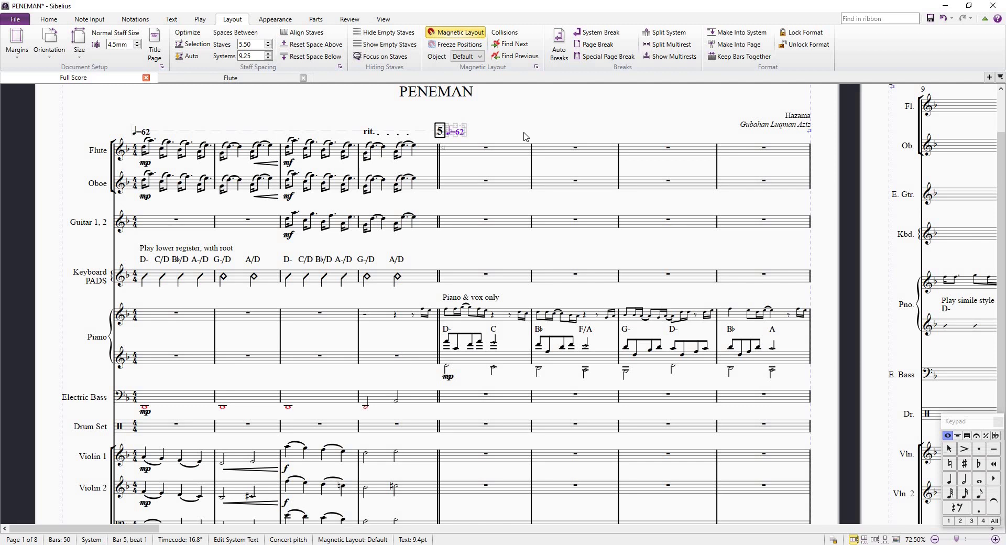
scroll(526, 136, down, 2)
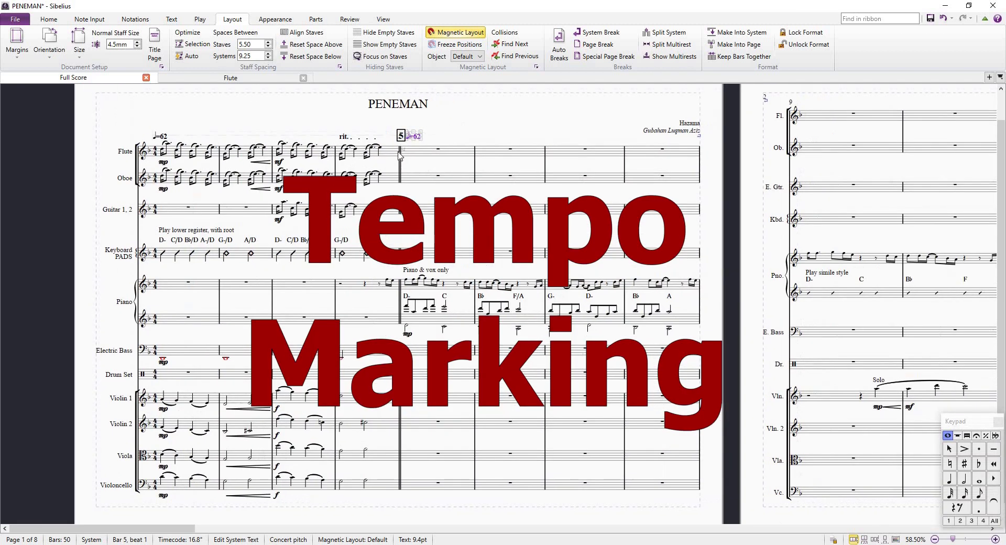
click(425, 155)
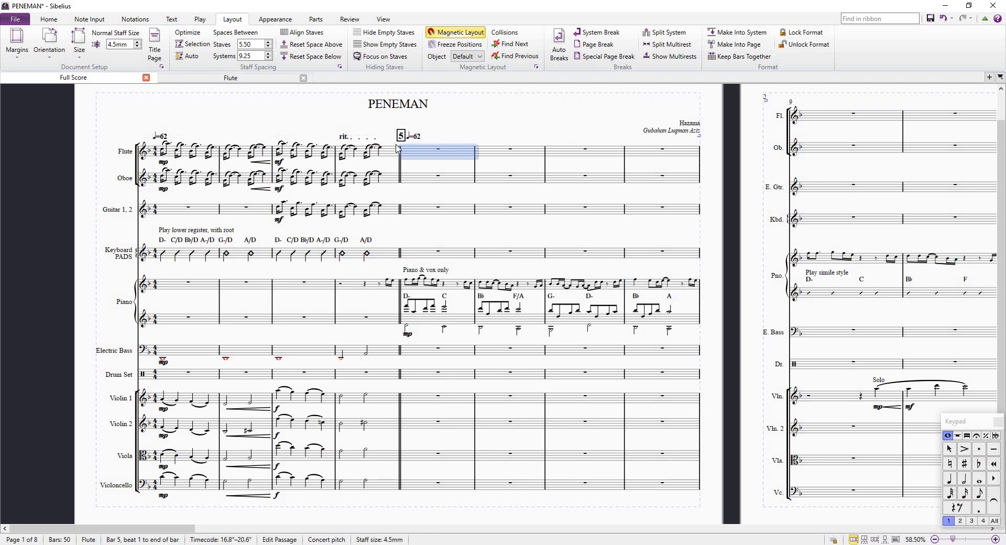
scroll(545, 140, down, 2)
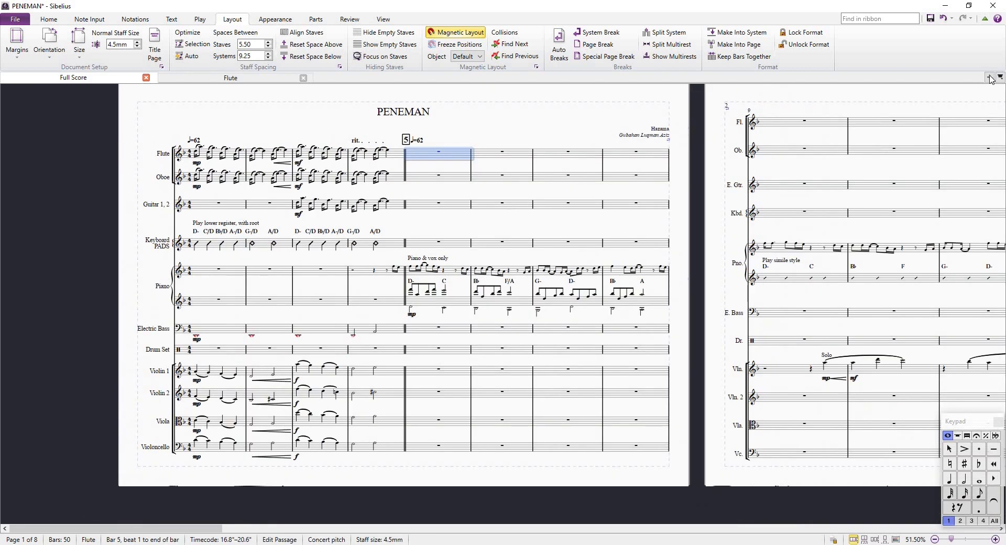
Switch to the Flute part and examine its tempo and rehearsal marks from the first system to the last.
click(989, 77)
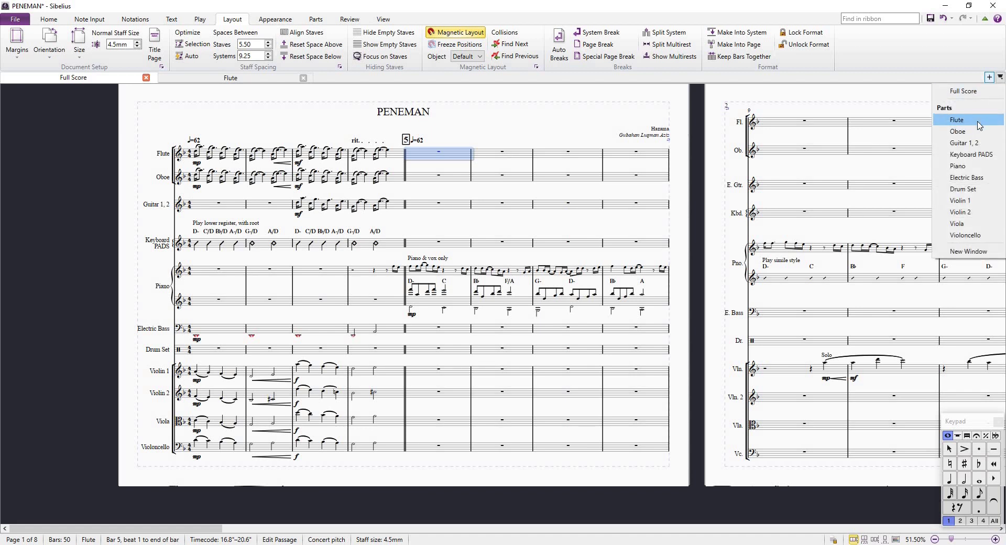
click(977, 120)
scroll(552, 208, down, 4)
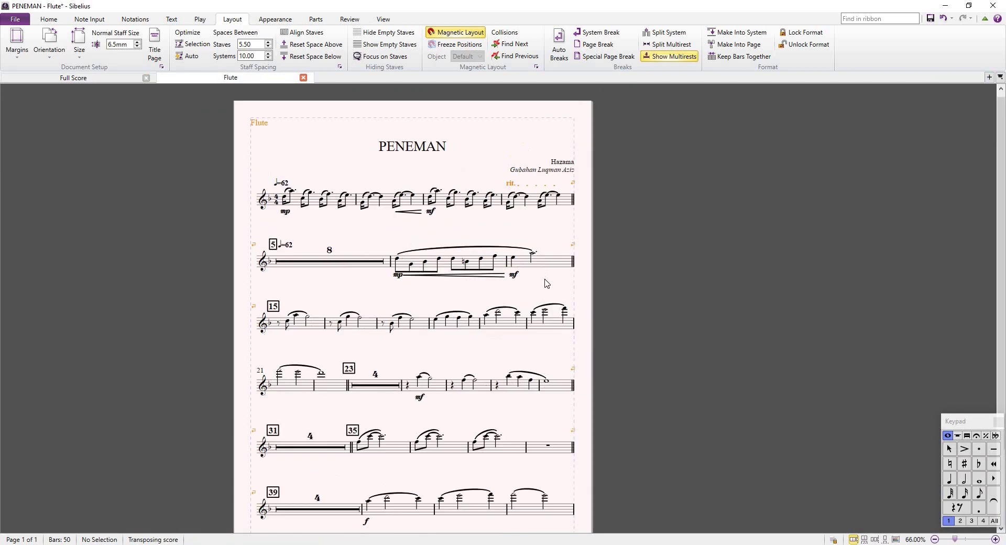
scroll(553, 196, up, 1)
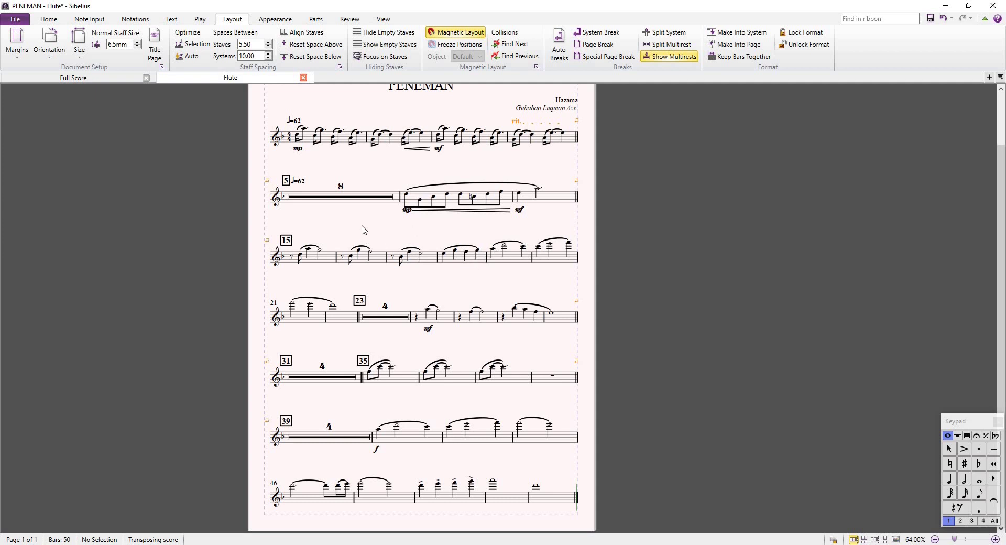
scroll(362, 208, down, 1)
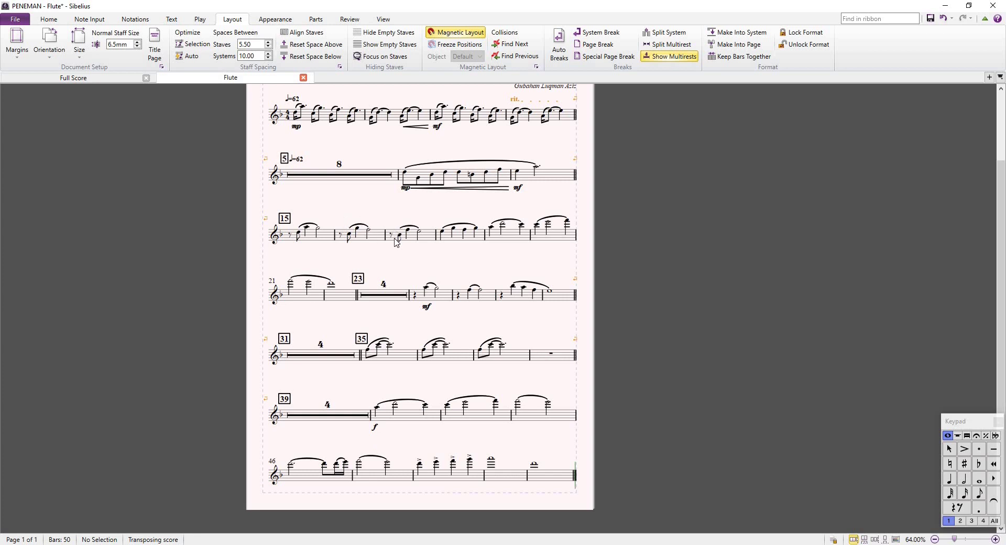
Select bar 15 of the Flute part, clear the selection, and examine the rehearsal marks and double barlines.
click(314, 239)
scroll(291, 231, up, 4)
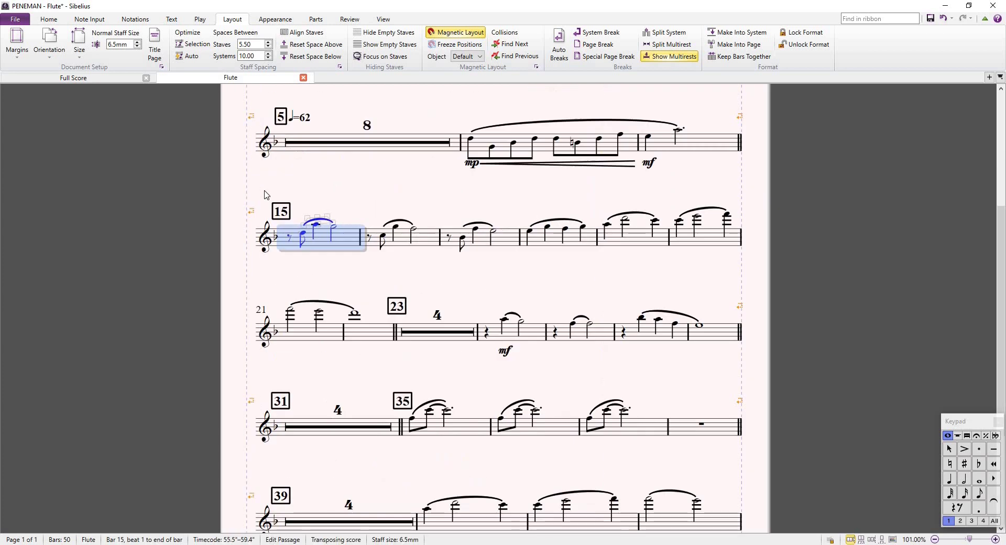
click(400, 170)
scroll(389, 168, down, 3)
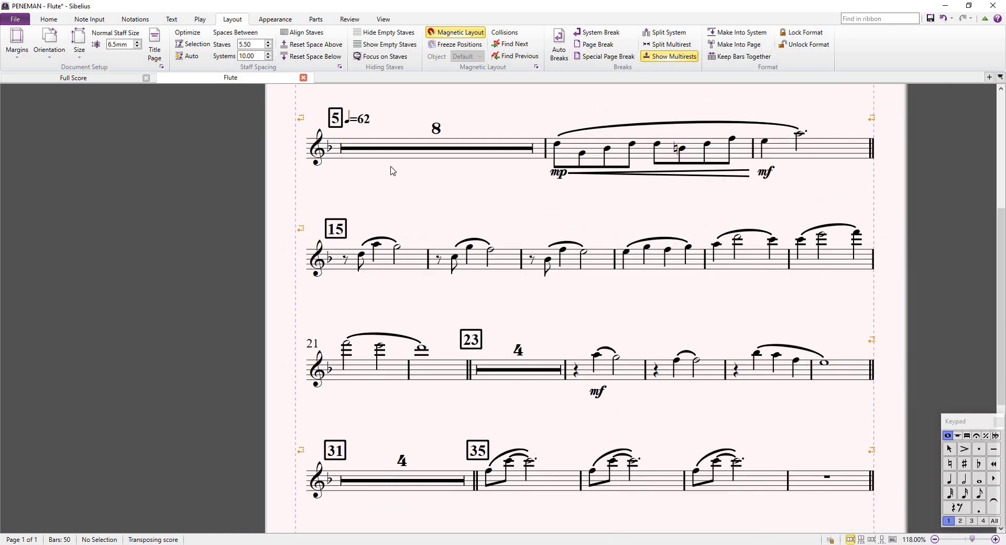
scroll(786, 157, up, 1)
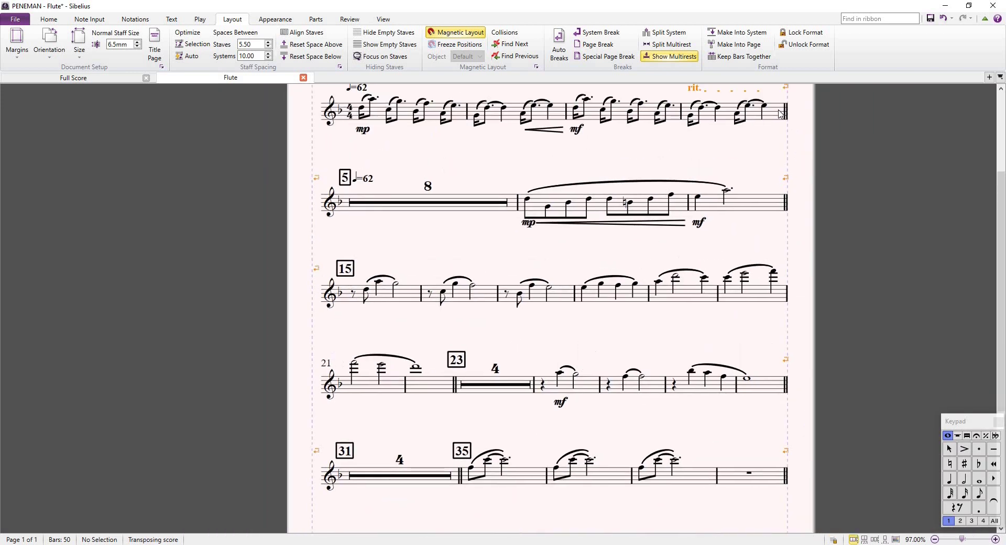
scroll(749, 155, up, 1)
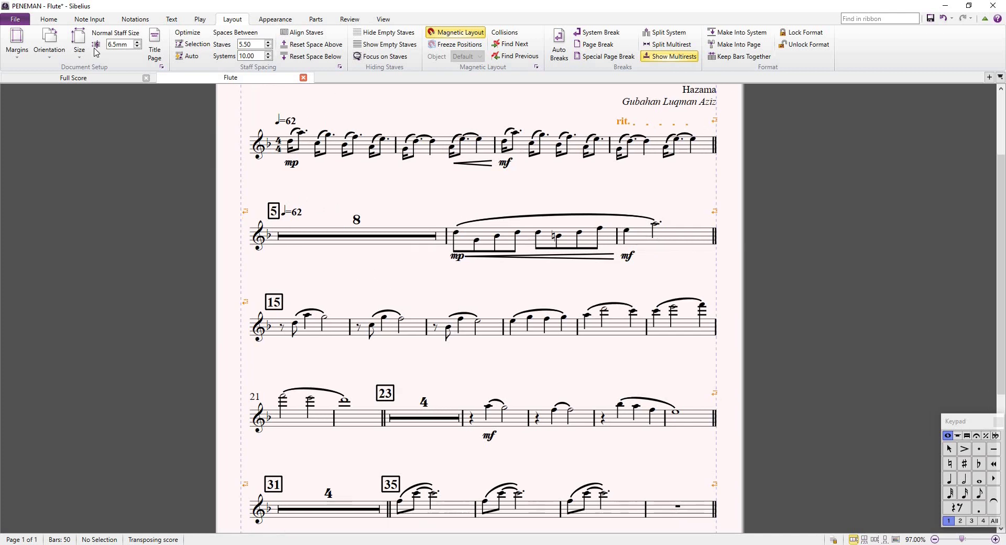
Return to the full score and select bar 4 of the Flute staff.
click(107, 78)
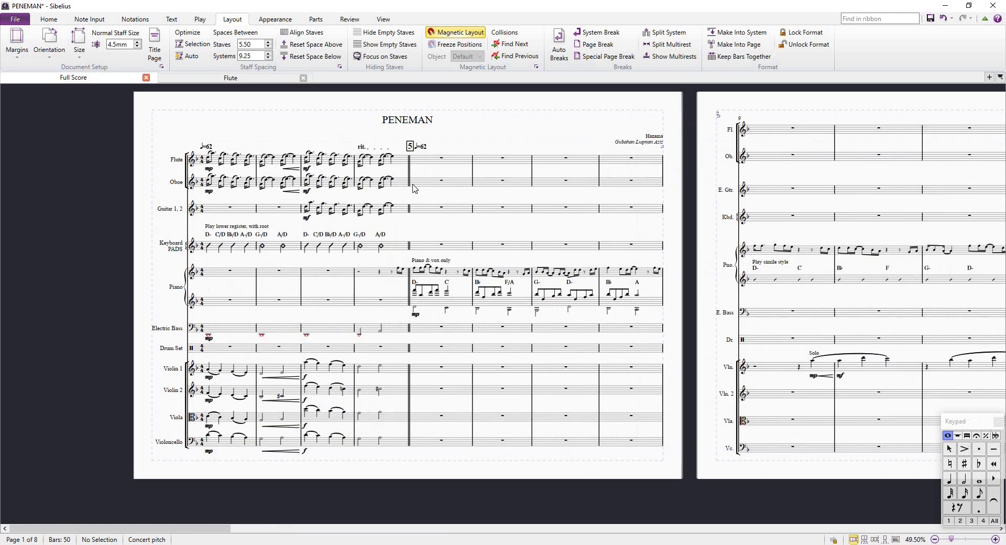
scroll(398, 188, up, 1)
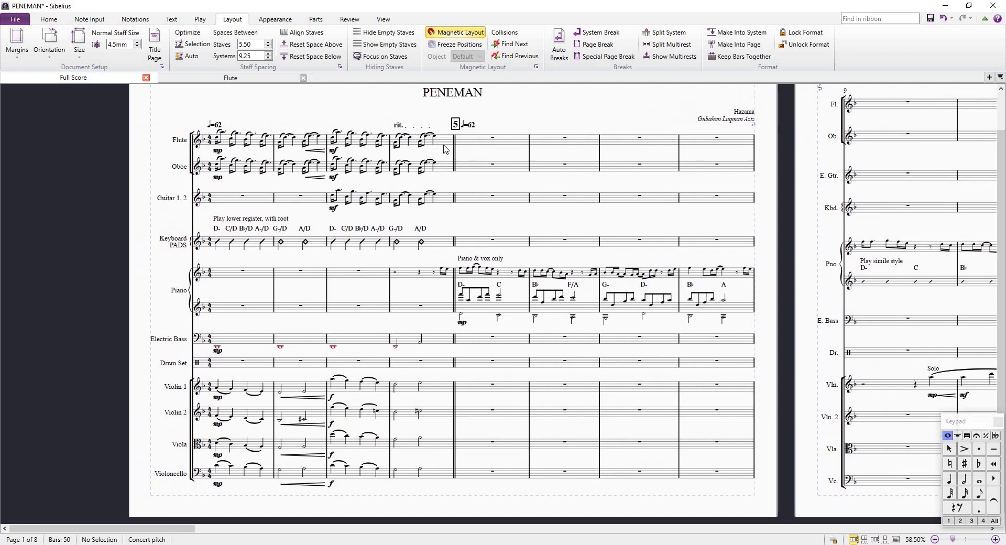
click(443, 145)
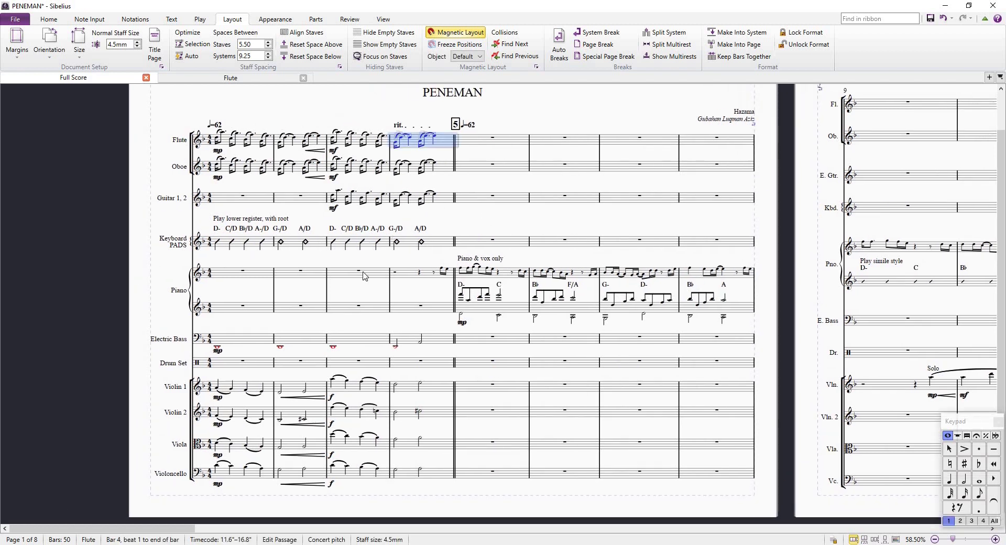
Select the double barline at the end of bar 4 in the full score and examine it.
scroll(490, 201, up, 3)
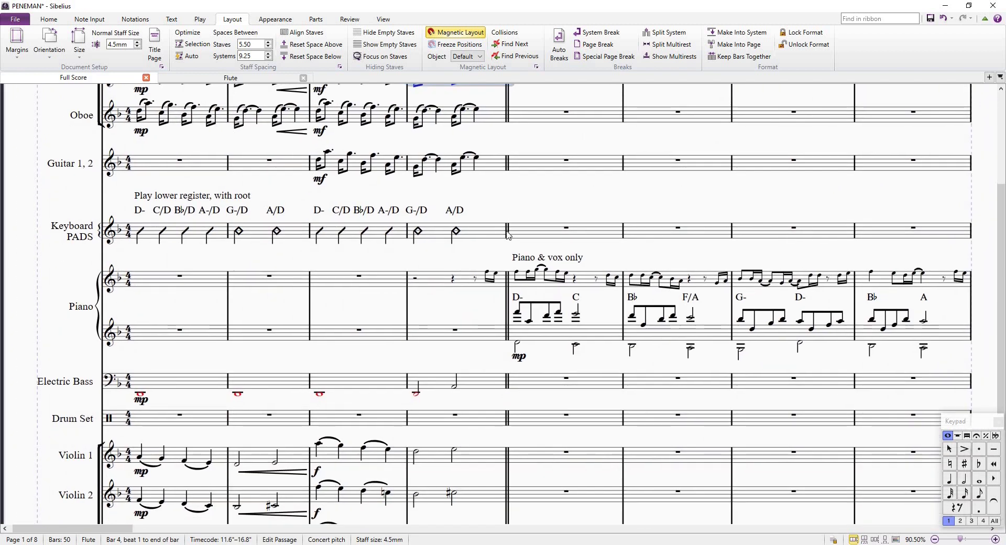
click(507, 237)
scroll(507, 236, up, 3)
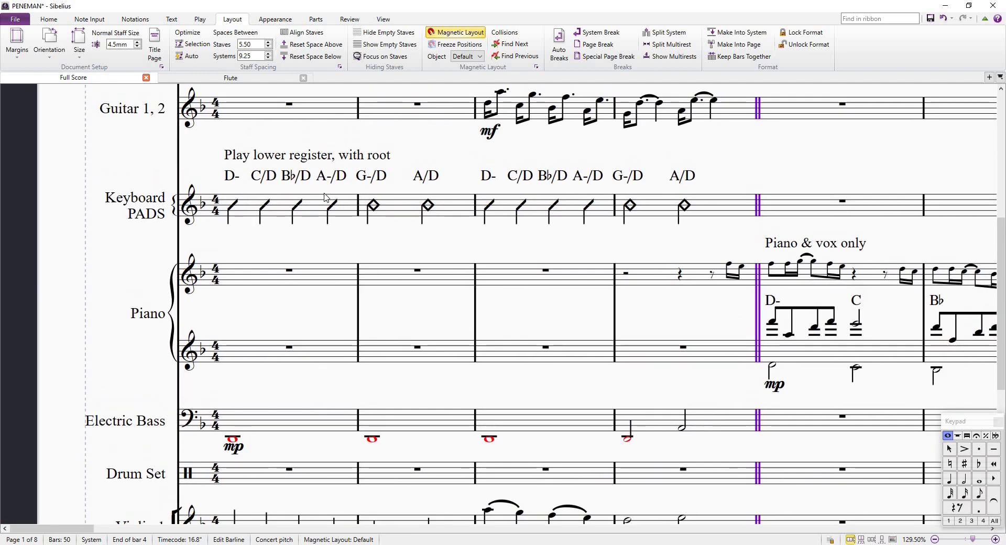
scroll(341, 189, down, 1)
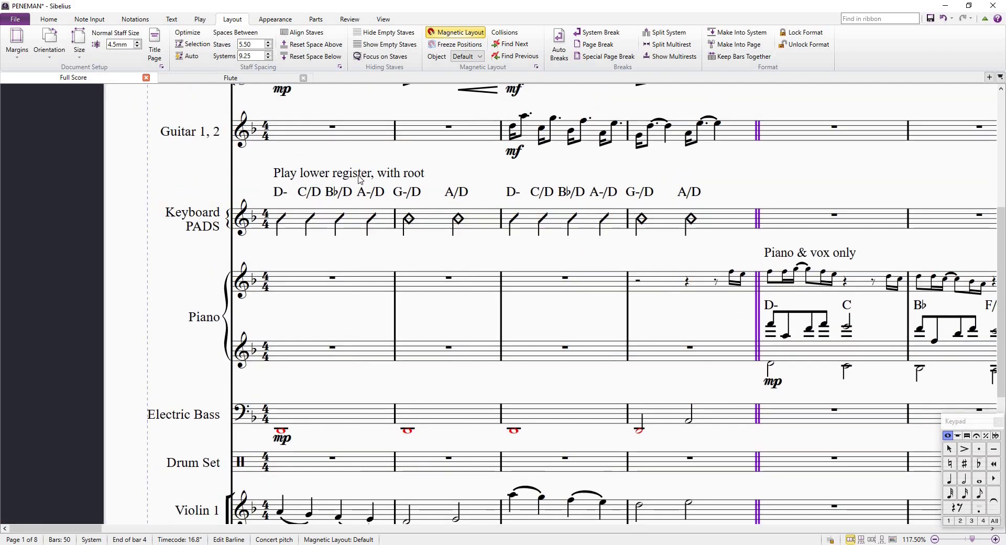
Examine the Keyboard PADS chord symbols and "Play lower register, with root" instruction by selecting bar 2, then clear the selection.
click(438, 220)
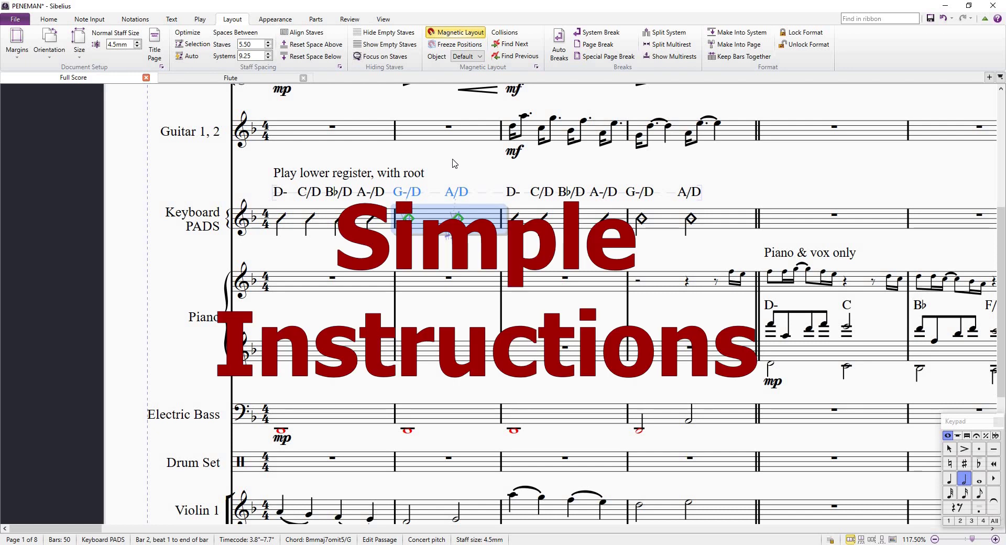
key(Escape)
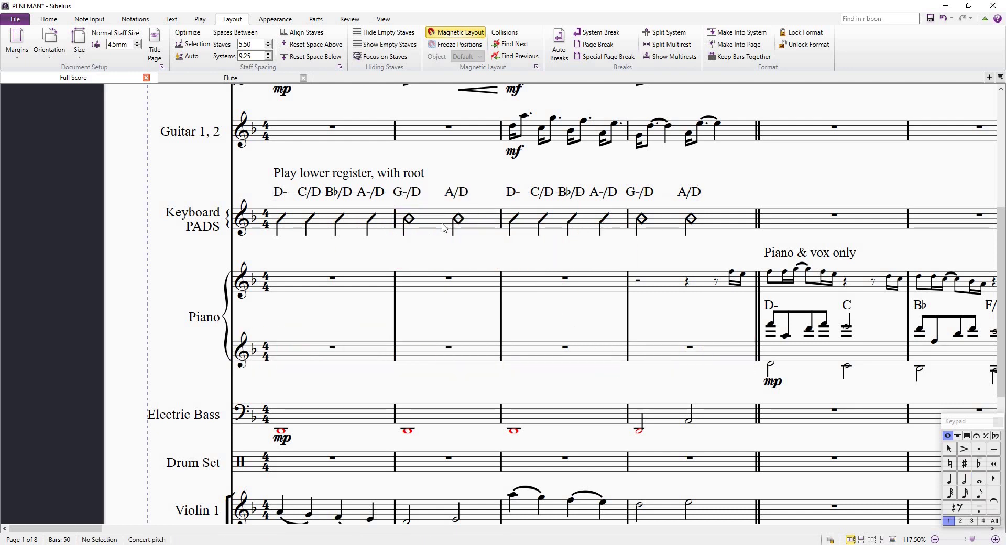
click(444, 228)
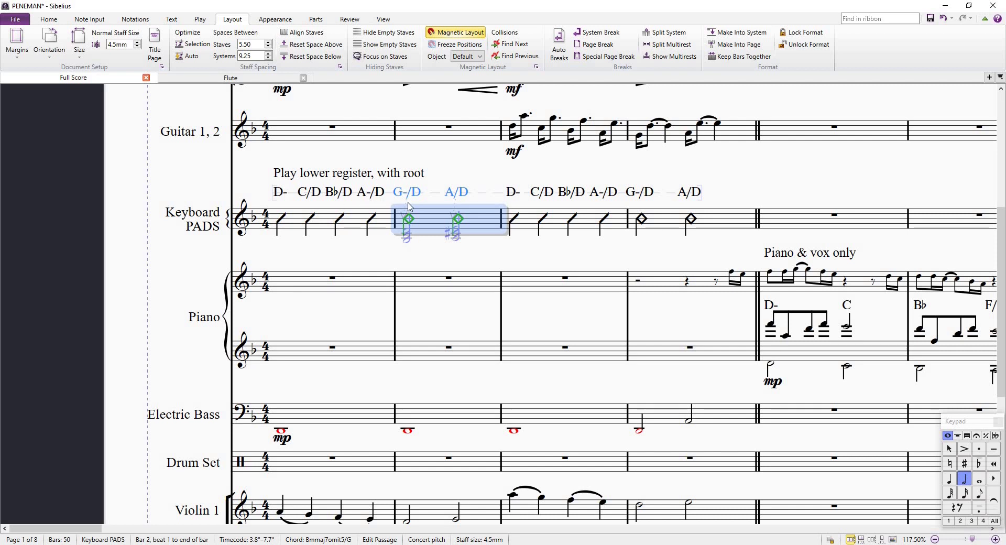
click(548, 244)
Check the upper staves' dynamics by selecting the Oboe's bar 1 mp and the bar 3 mf markings down to Guitar 1, 2.
ctrl+scroll(549, 241, down, 4)
ctrl+scroll(550, 239, up, 1)
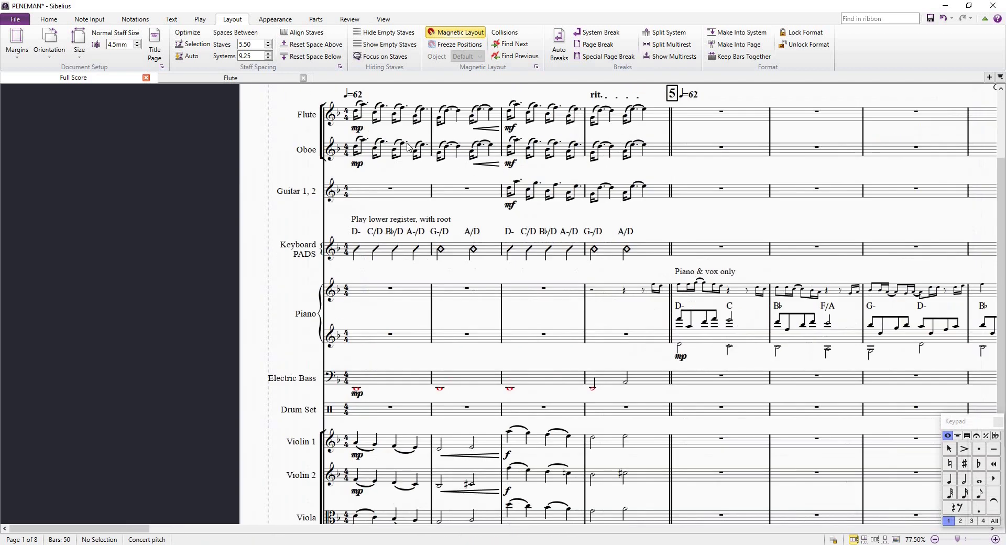
click(358, 166)
click(509, 128)
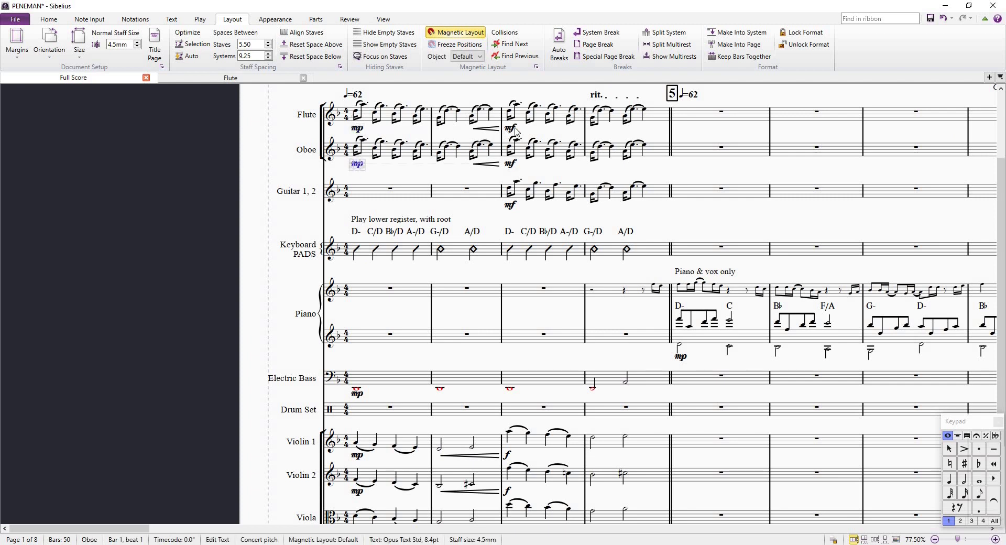
click(511, 164)
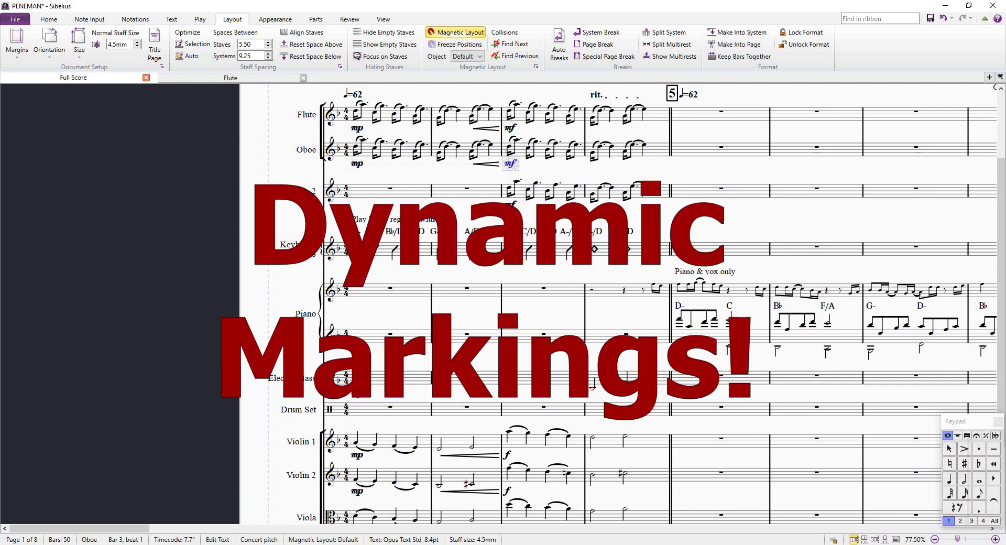
click(511, 203)
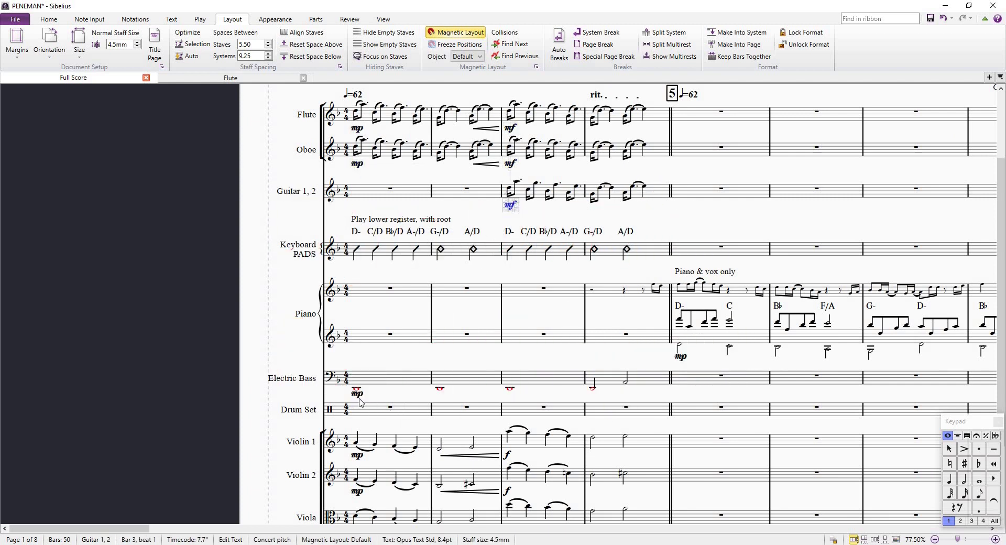
Select the Electric Bass's bar 1 mp and step through the bar 1 dynamics of the strings down to the Violoncello.
click(357, 394)
key(alt+Down)
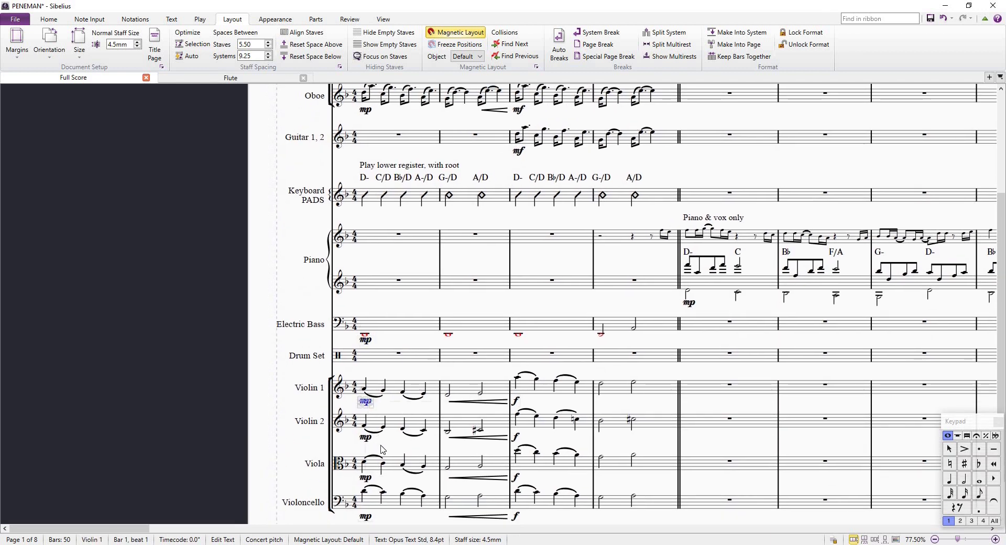
key(alt+Down)
key(alt+Down)
key(alt+Down)
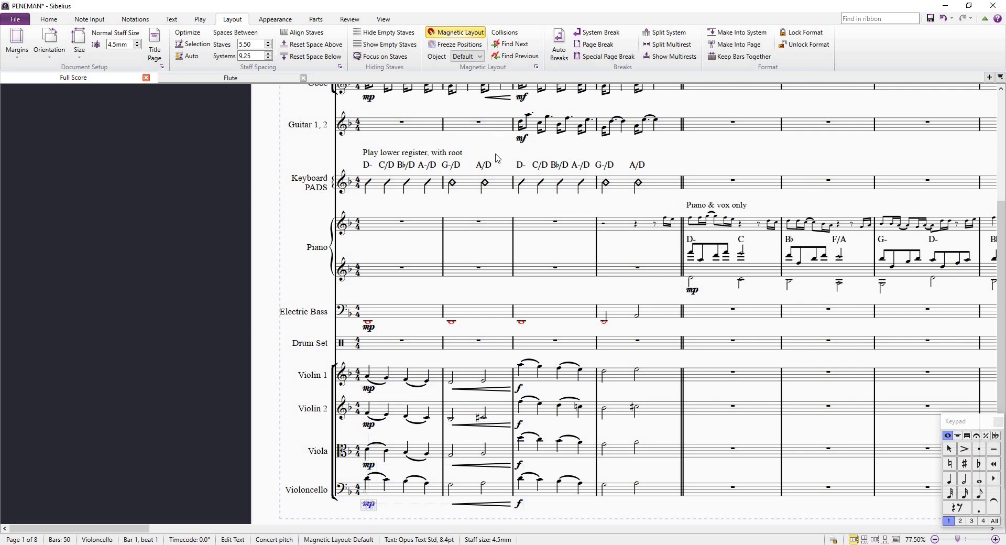
Select the crescendo hairpin in bar 2 of Violin 1 and examine the hairpins and dynamics of all four string staves.
scroll(497, 158, up, 1)
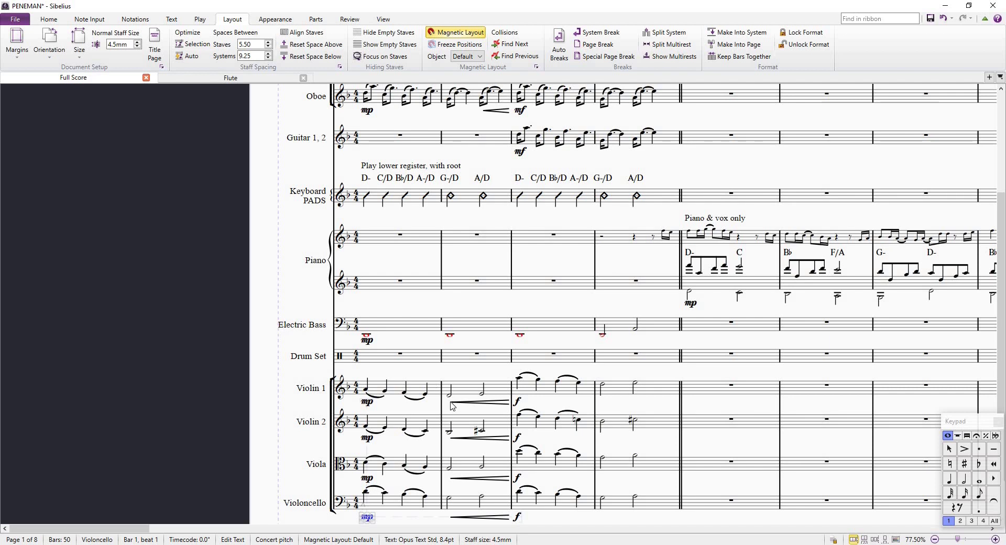
click(475, 402)
key(ctrl+equal)
key(ctrl+equal)
key(ctrl+equal)
key(ctrl+equal)
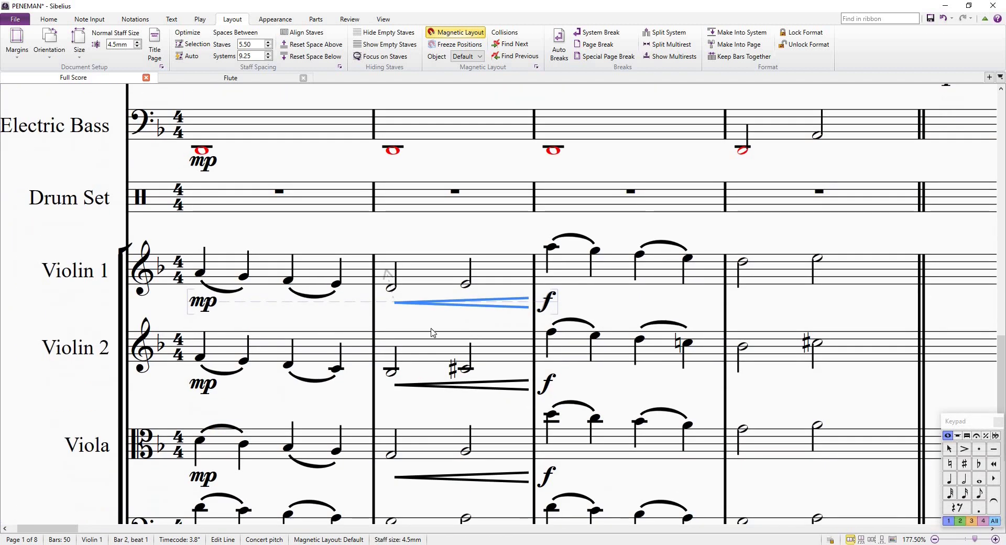
scroll(493, 324, down, 2)
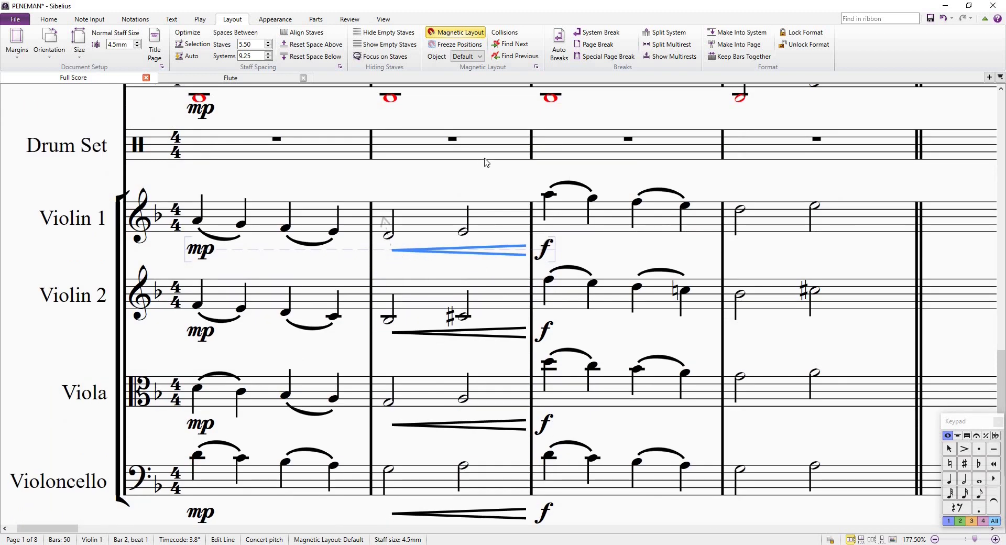
scroll(494, 175, down, 3)
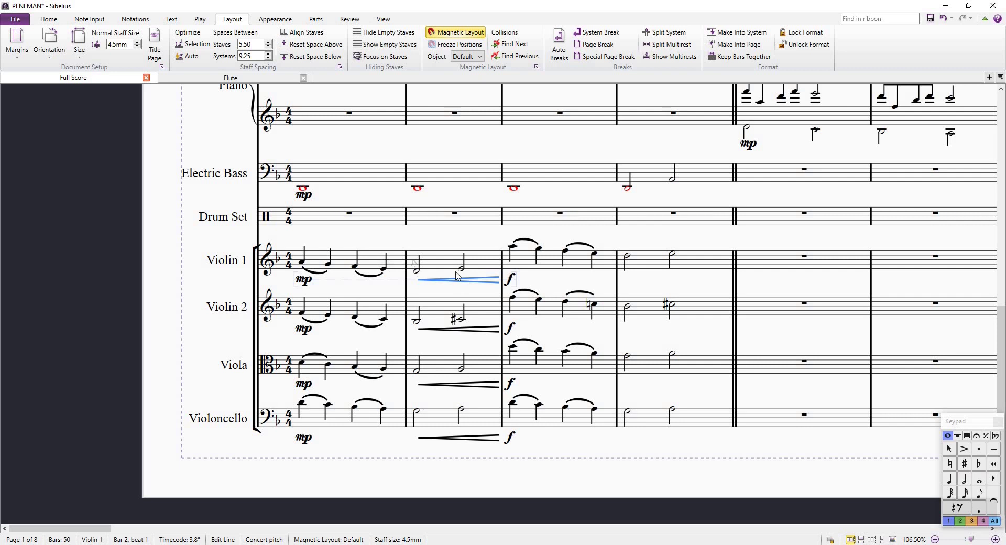
Select bar 4 of the upper Piano staff and examine the melody guide in the "Piano & vox only" passage through bar 8.
scroll(660, 233, down, 4)
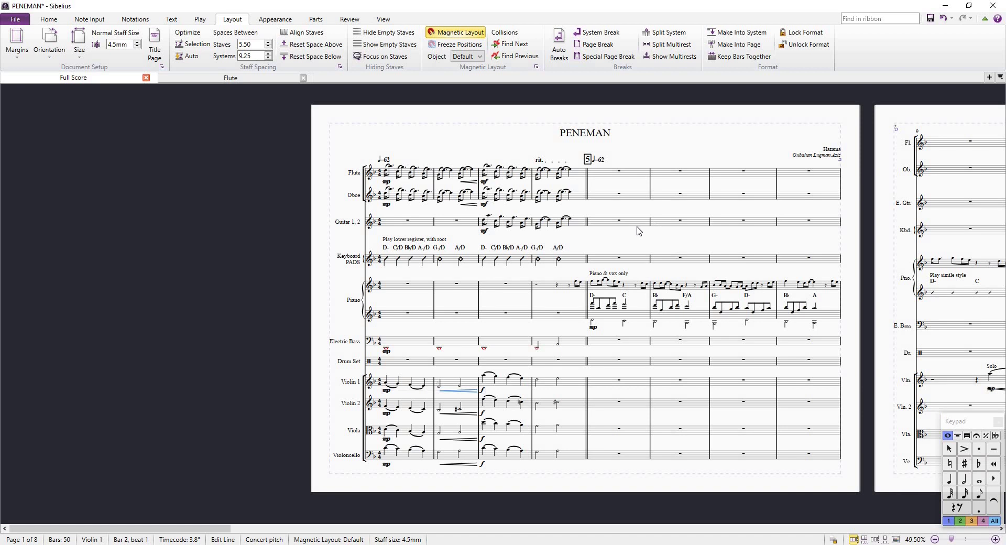
scroll(616, 223, right, 5)
scroll(556, 248, left, 2)
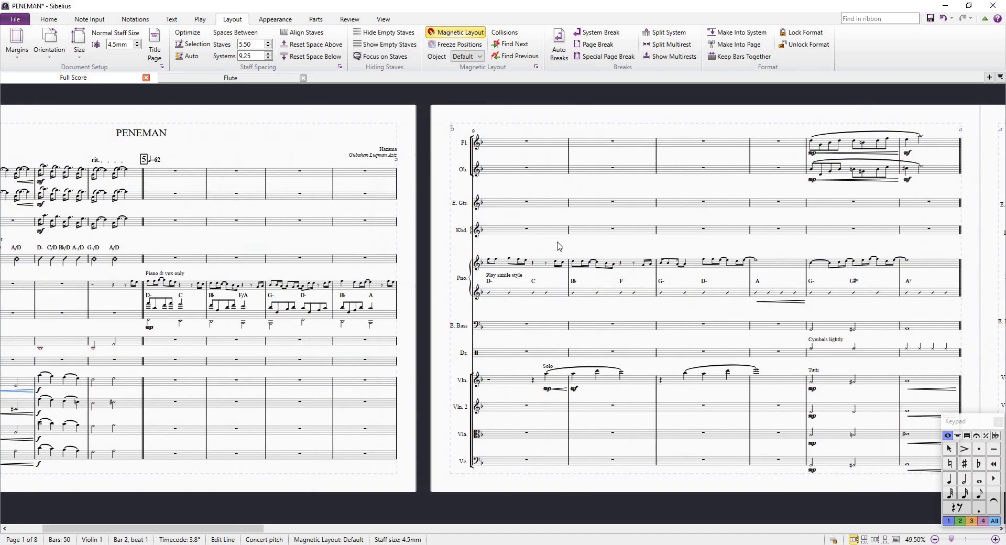
click(269, 289)
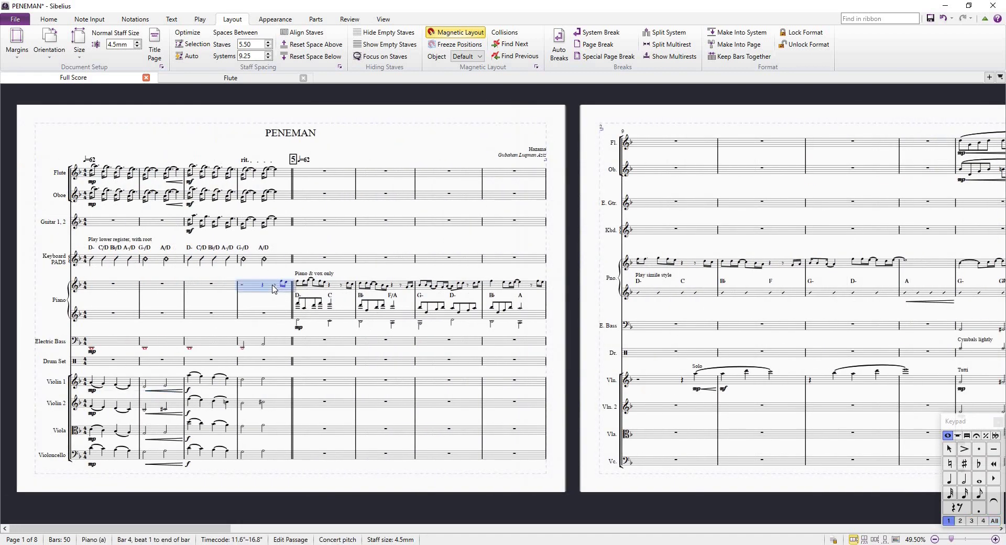
scroll(273, 287, up, 4)
scroll(311, 277, down, 2)
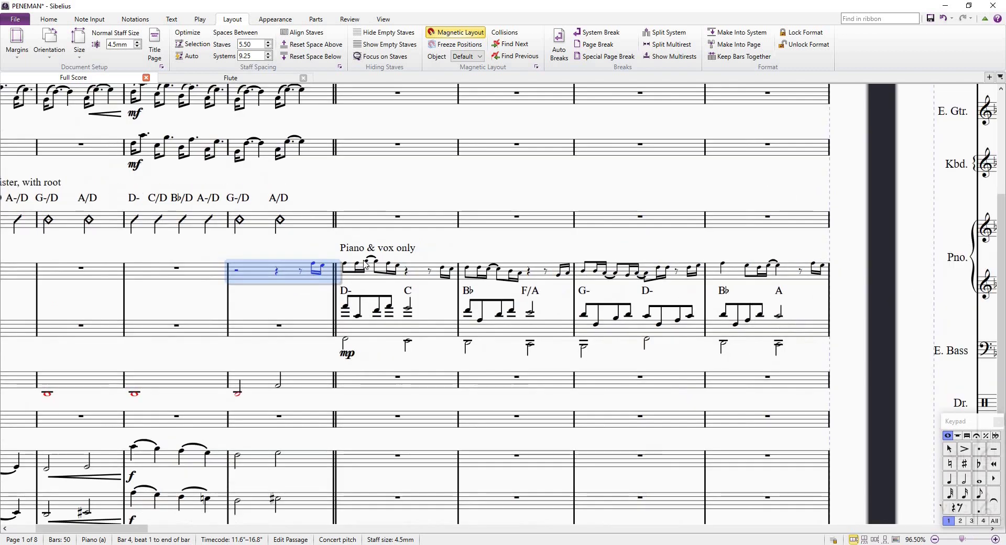
scroll(478, 279, down, 2)
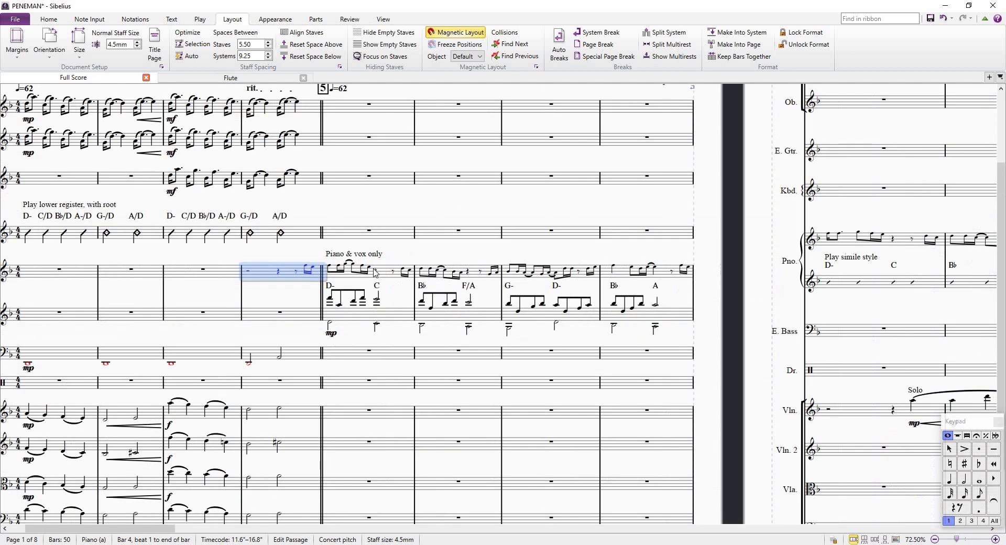
scroll(482, 267, up, 2)
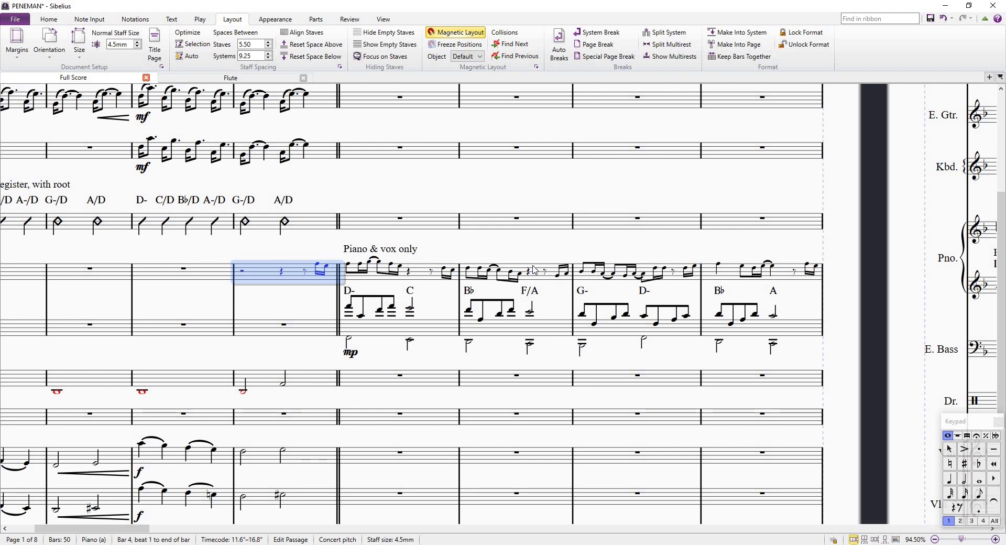
scroll(535, 274, down, 4)
scroll(531, 273, up, 2)
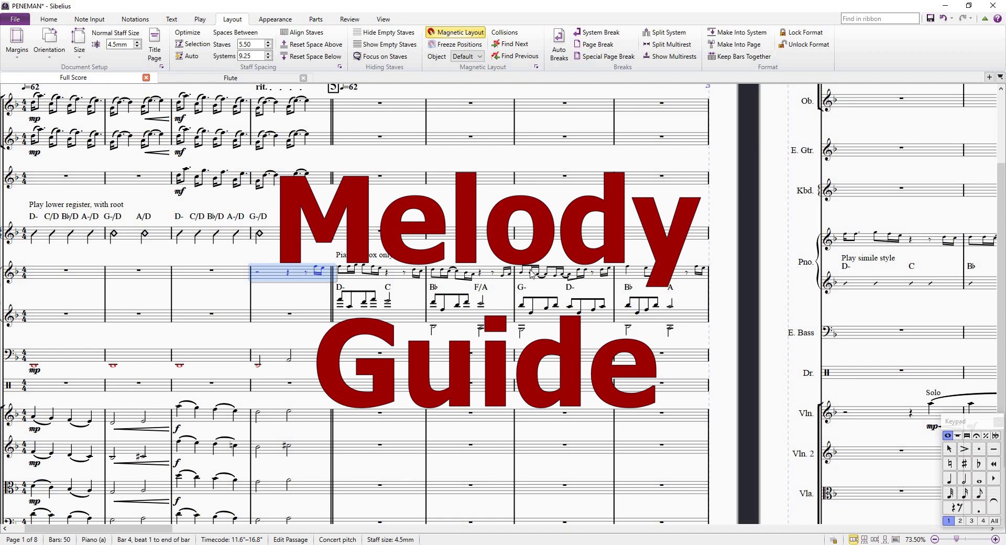
scroll(532, 268, down, 3)
scroll(532, 276, up, 2)
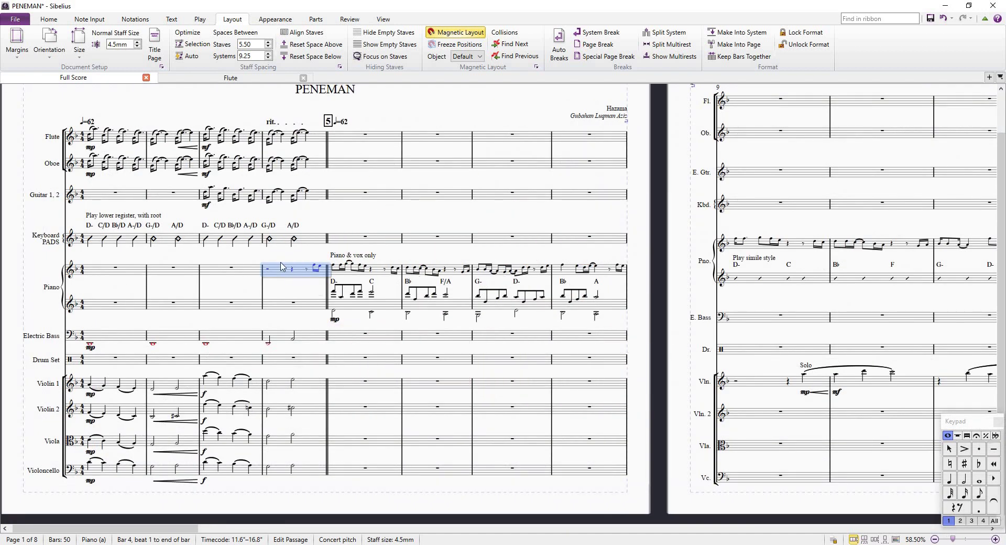
Compare the Piano writing on pages 1 and 2, and select bar 9 of the lower Piano staff, marked "Play simile style".
scroll(794, 263, right, 5)
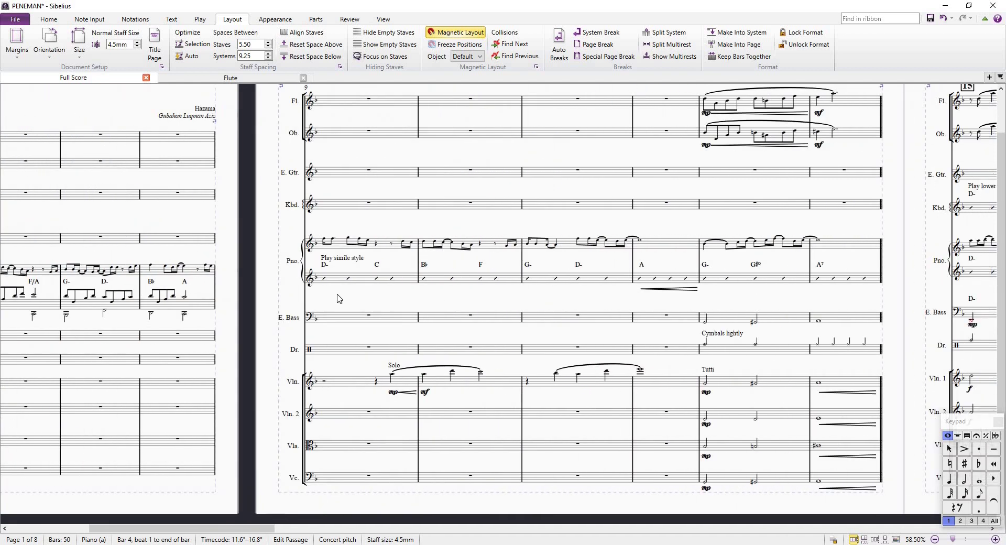
scroll(340, 299, left, 5)
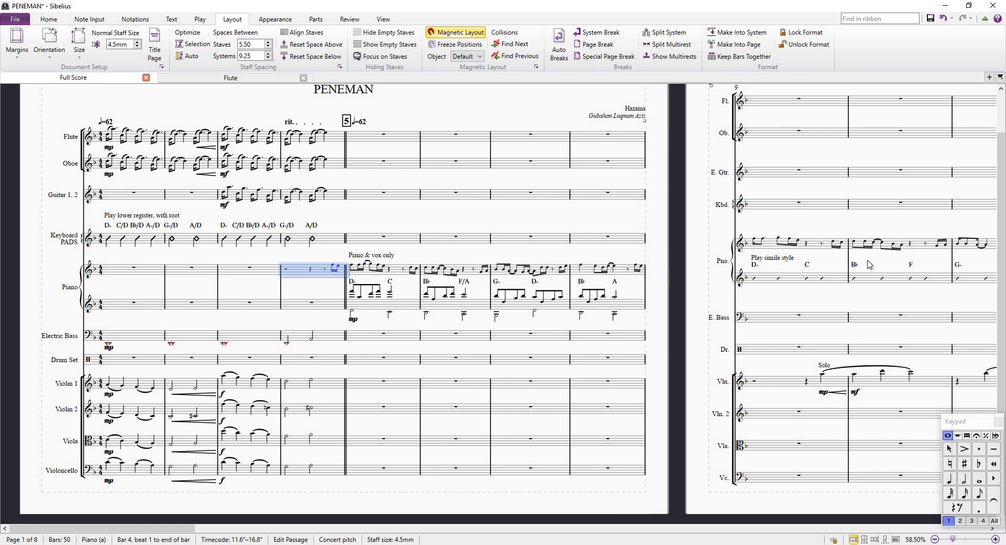
scroll(864, 264, right, 2)
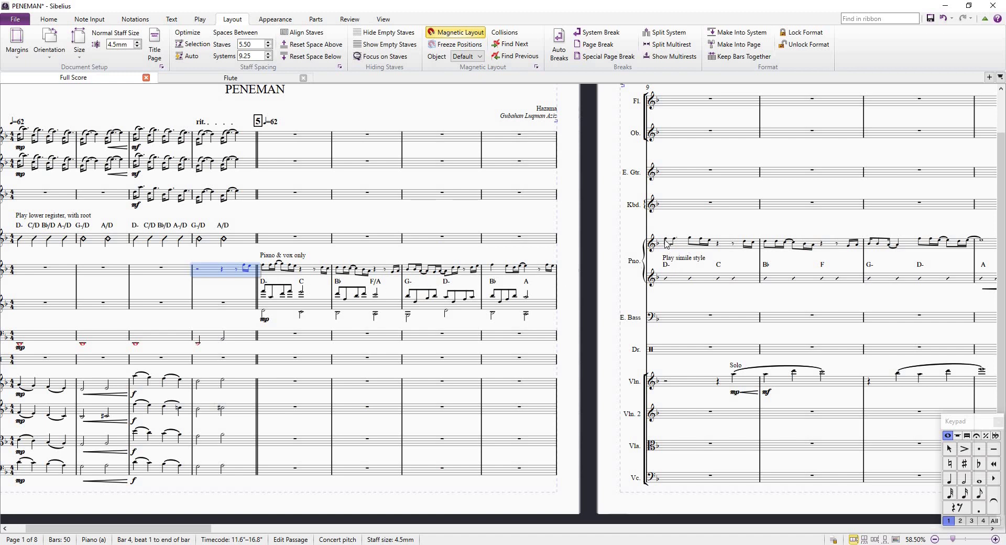
click(684, 286)
click(684, 287)
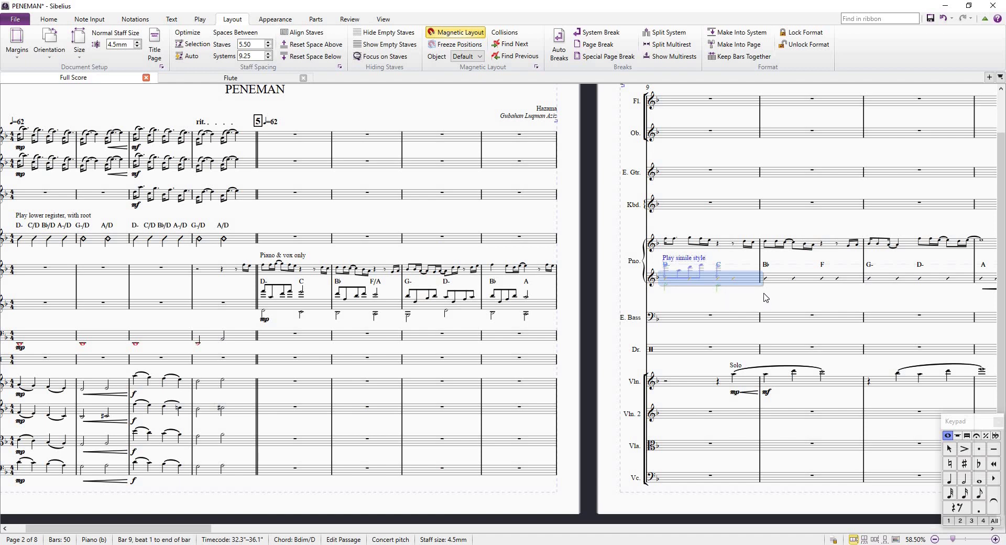
Select bar 4 of the upper Piano staff again and follow the melody guide across page 2 to bar 14.
scroll(765, 302, right, 4)
scroll(576, 301, left, 3)
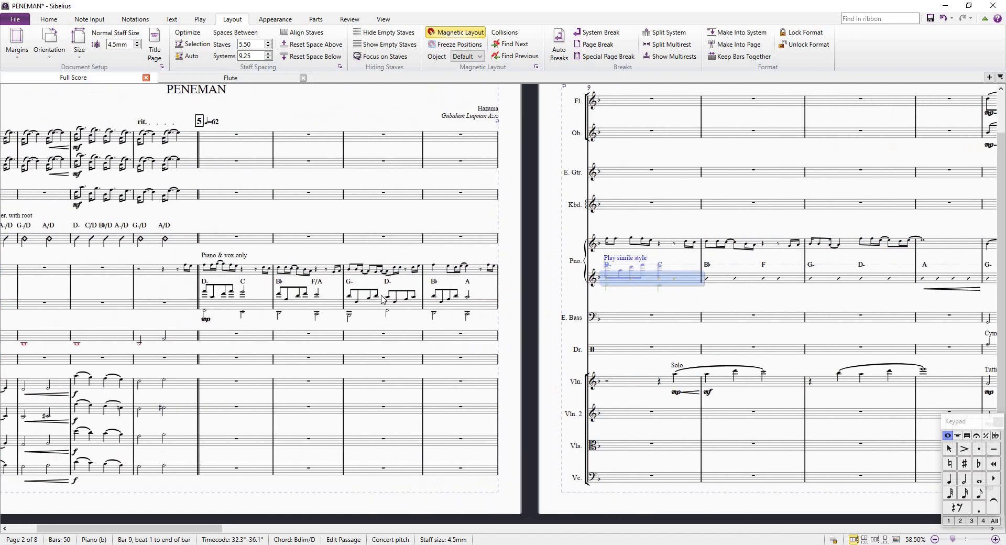
click(187, 276)
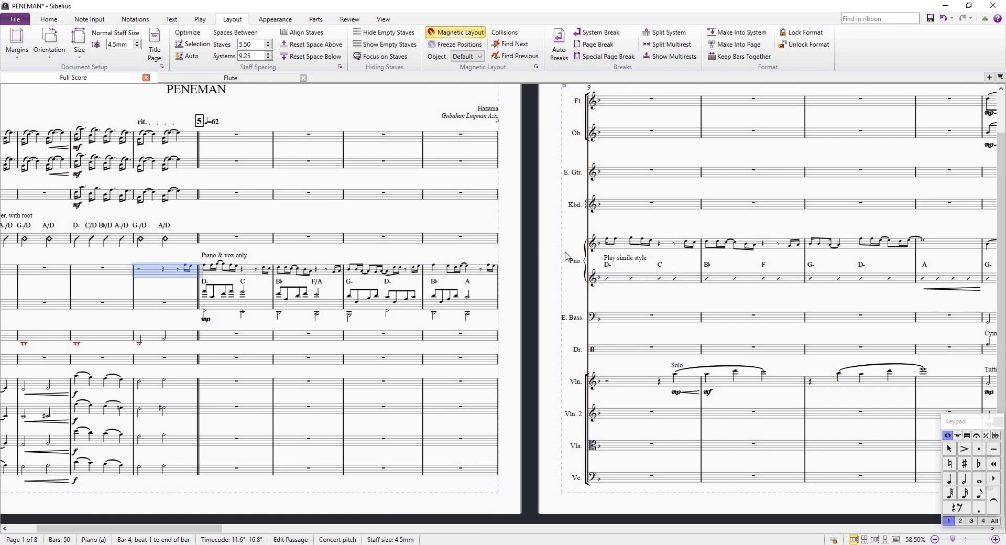
scroll(681, 255, right, 5)
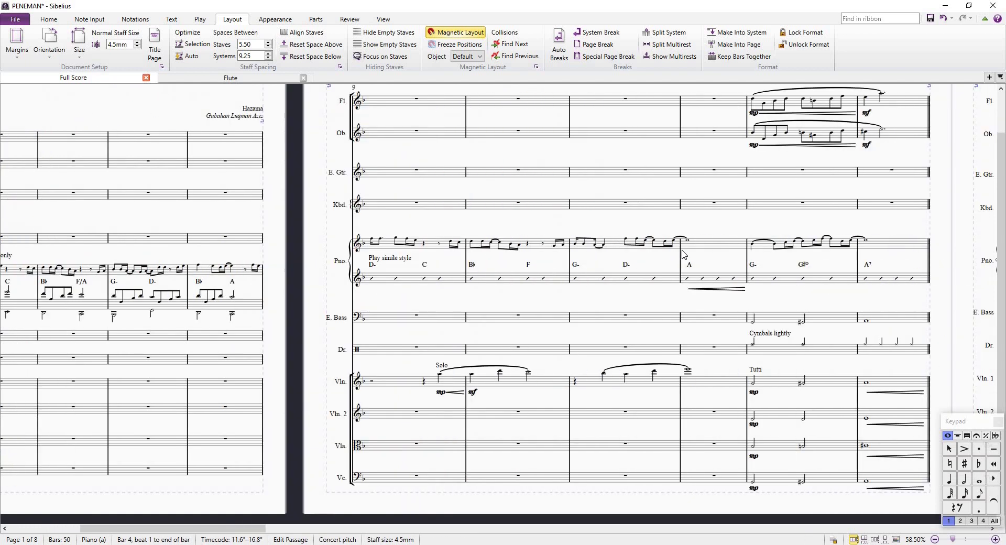
scroll(717, 248, right, 1)
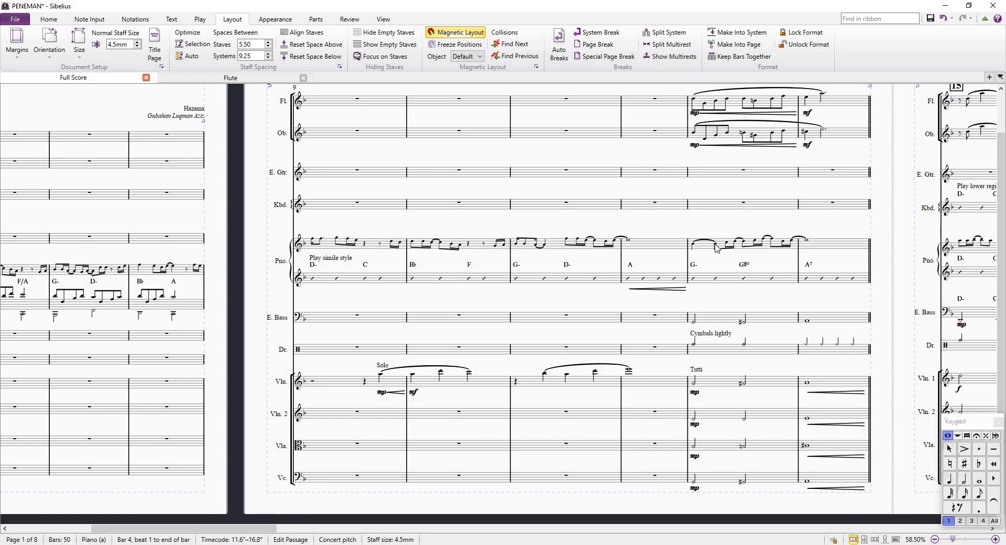
Select bar 12 of the upper Piano staff and examine the melody guide at the turn from page 1 to page 2 up close.
click(608, 260)
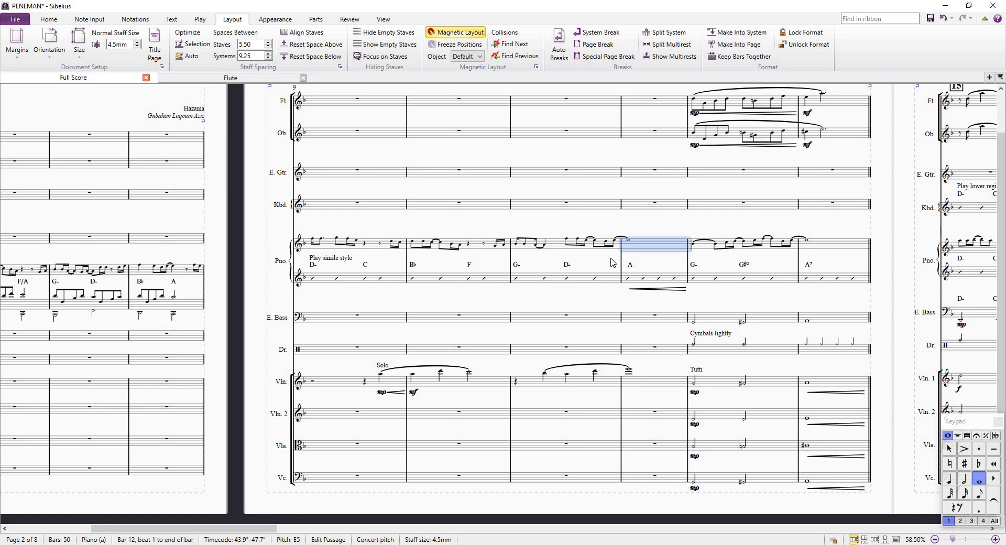
key(ctrl+equal)
key(ctrl+equal)
scroll(332, 265, left, 5)
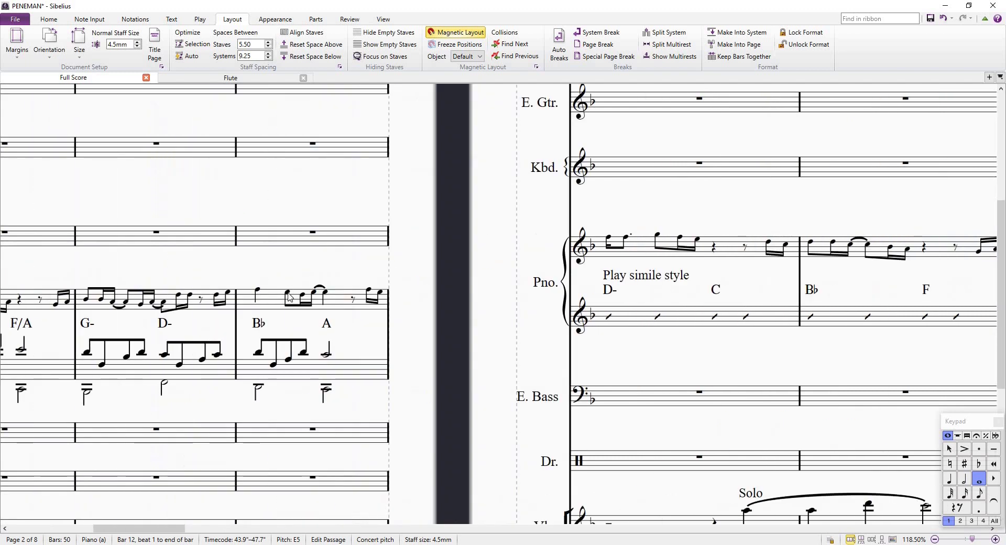
scroll(305, 293, left, 1)
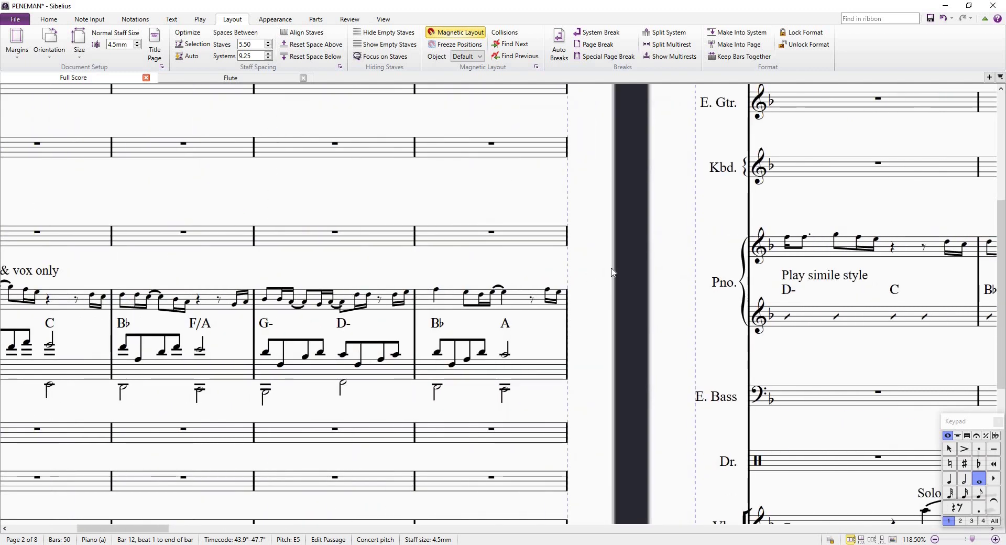
Follow the piano melody guide to the end of the score on page 8 and select bar 50 of the upper Piano staff.
key(ctrl+minus)
key(ctrl+minus)
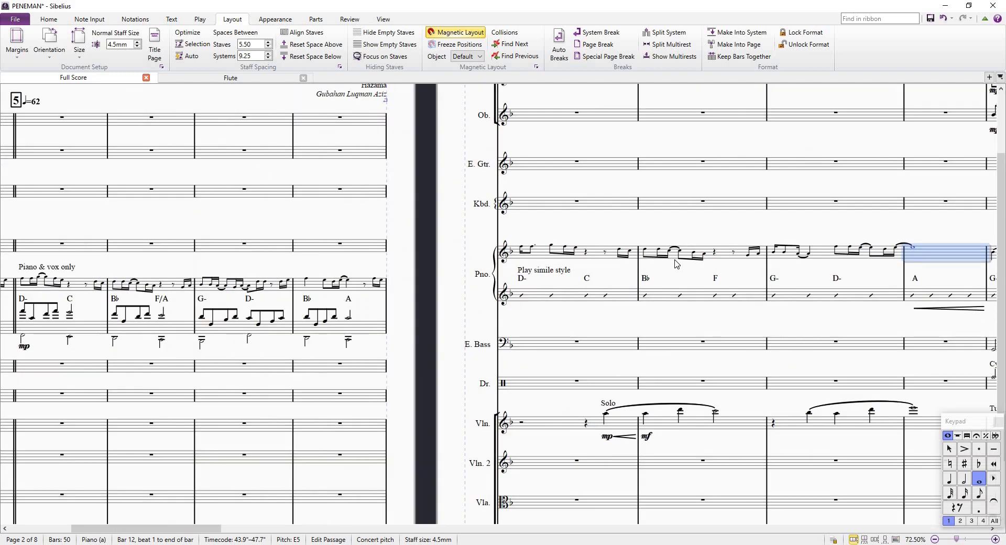
key(ctrl+minus)
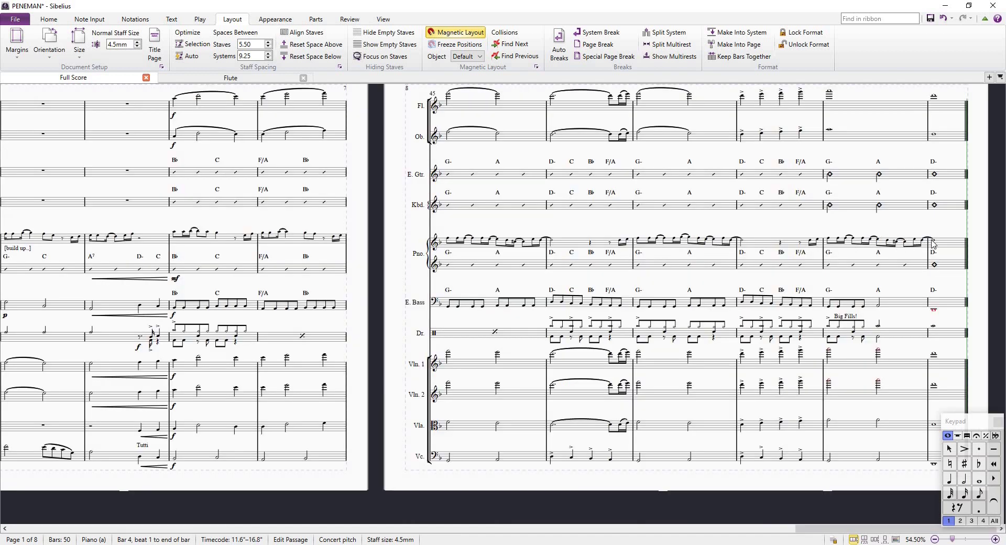
click(928, 245)
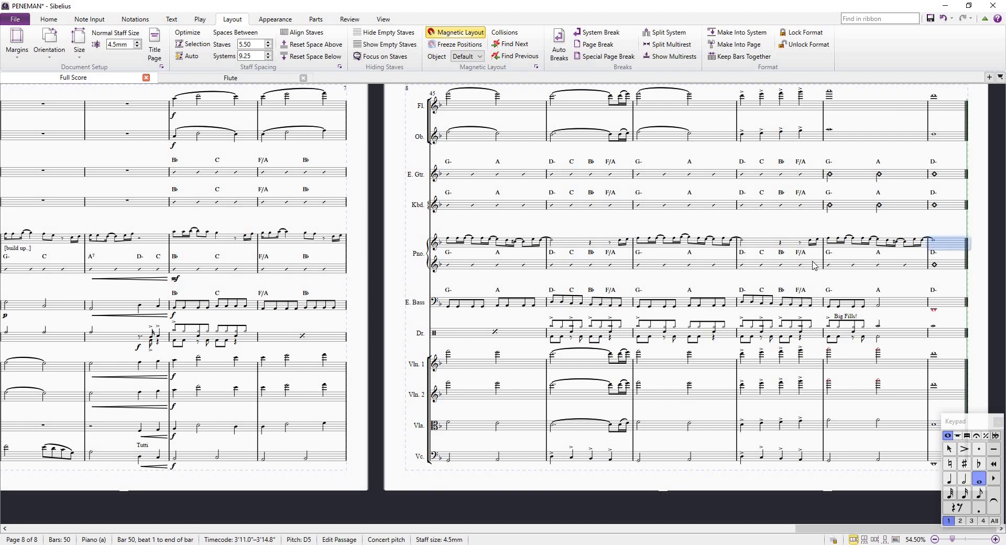
Trace the melody guide back from page 8 to page 1, selecting bar 40 of the upper Piano staff on the way.
scroll(649, 269, left, 5)
scroll(650, 268, left, 8)
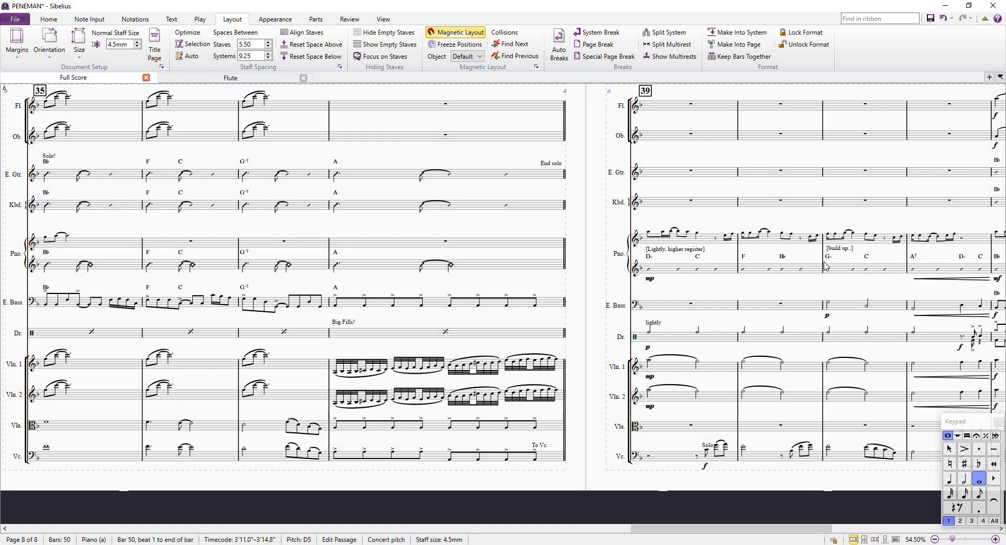
click(779, 241)
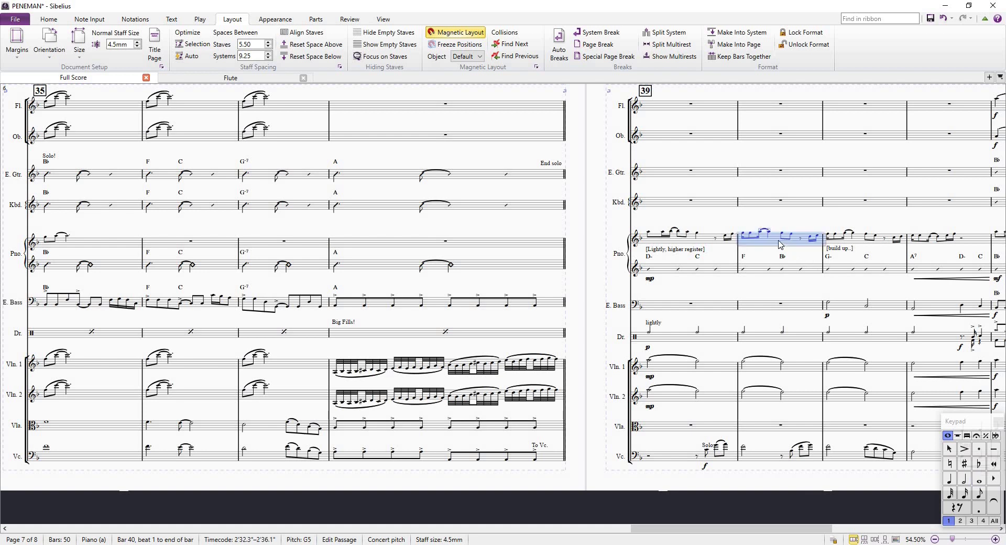
scroll(502, 271, left, 10)
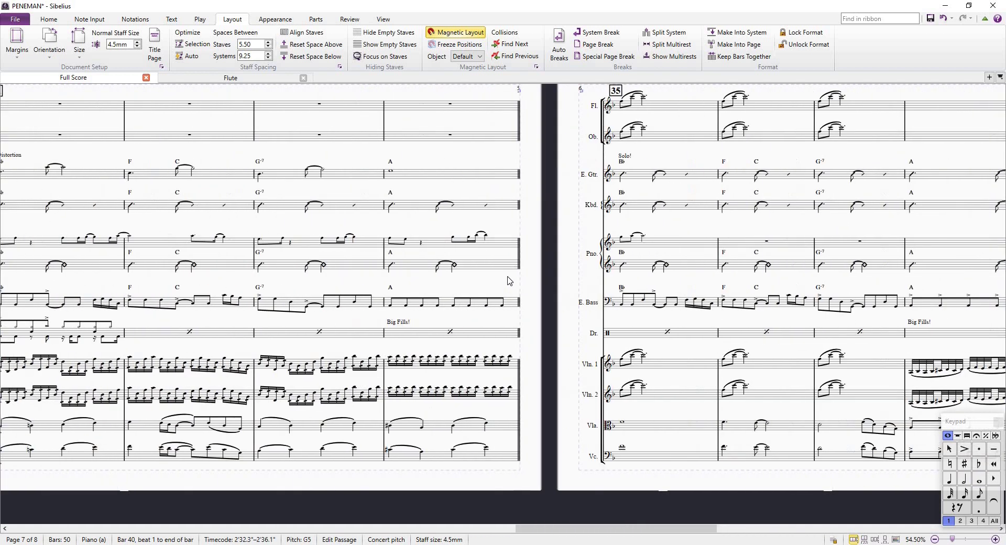
scroll(514, 281, left, 10)
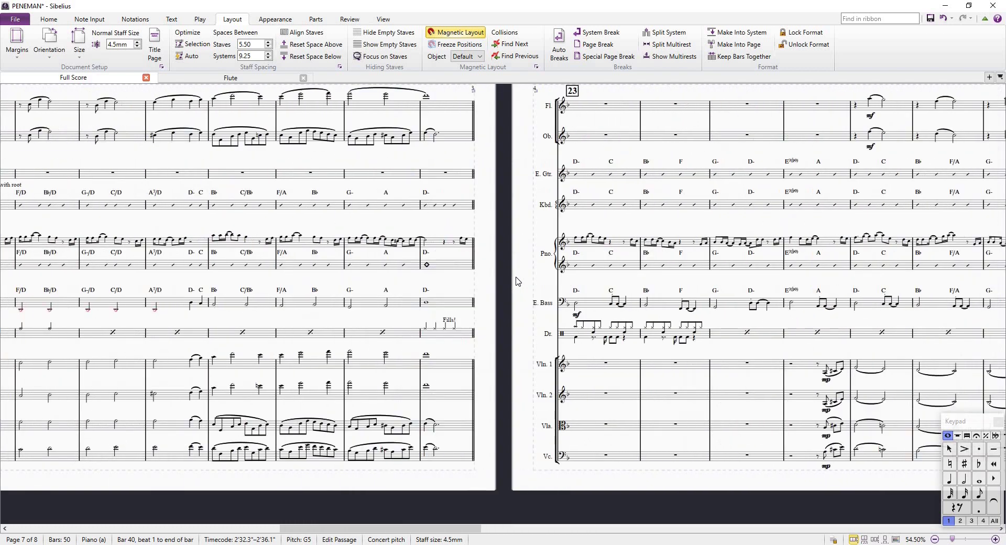
scroll(518, 281, left, 10)
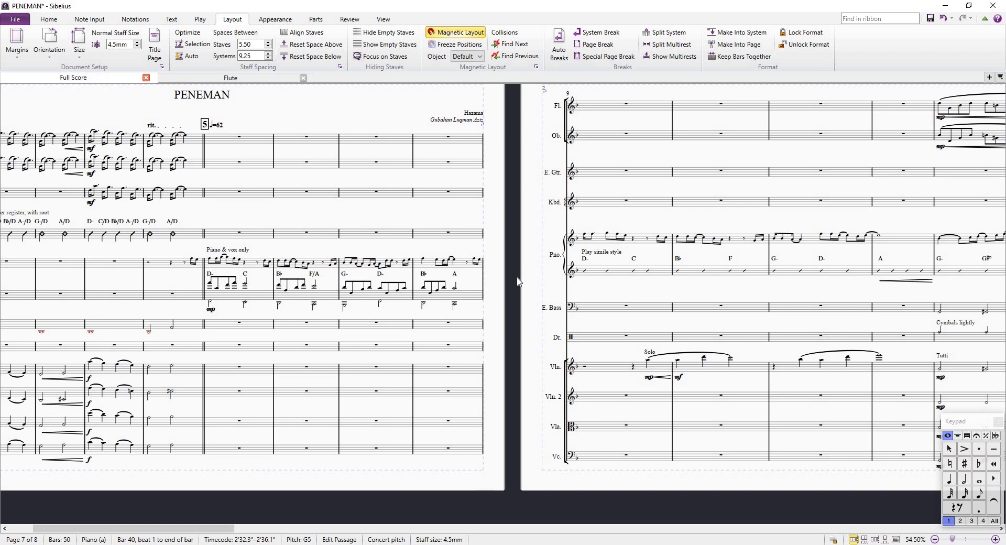
scroll(539, 287, down, 2)
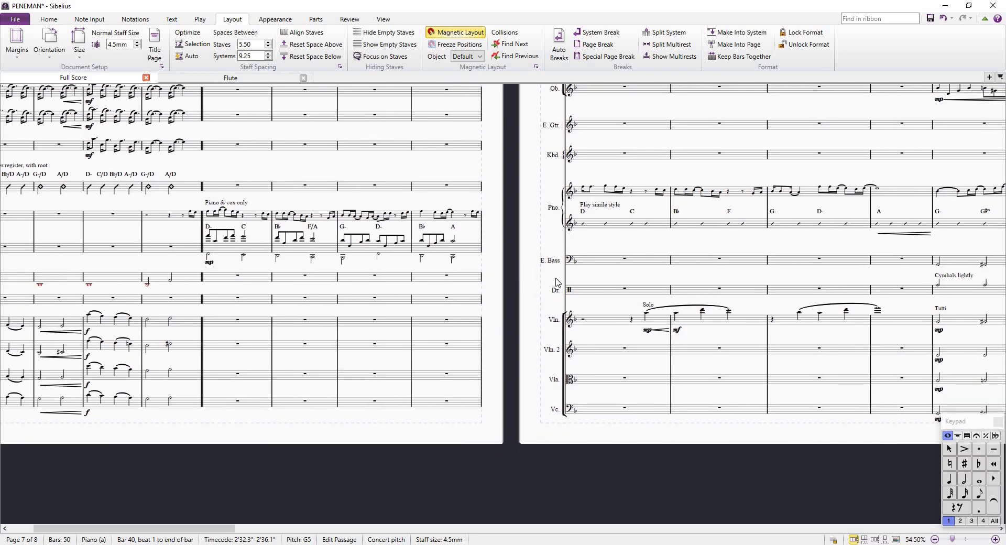
scroll(220, 307, left, 1)
scroll(212, 309, left, 3)
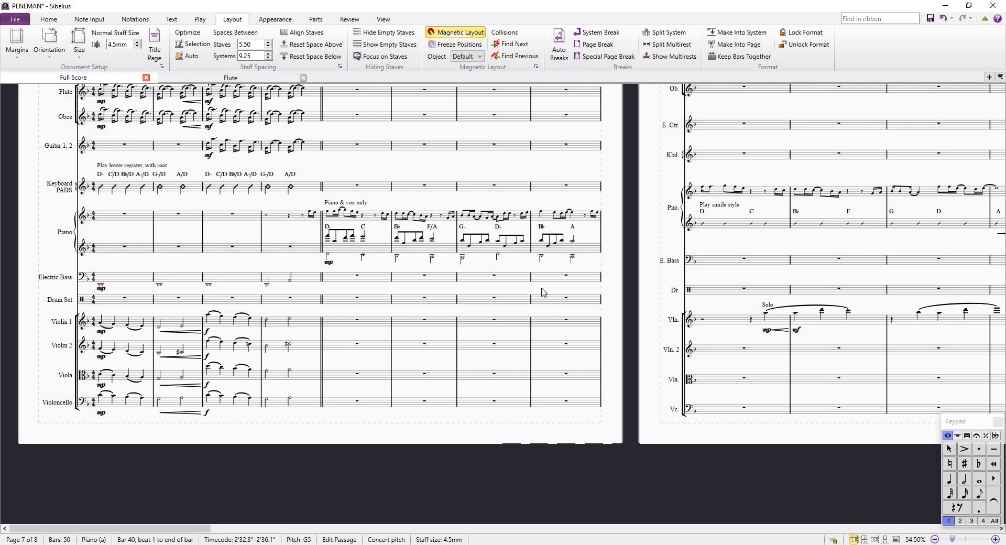
scroll(621, 233, up, 2)
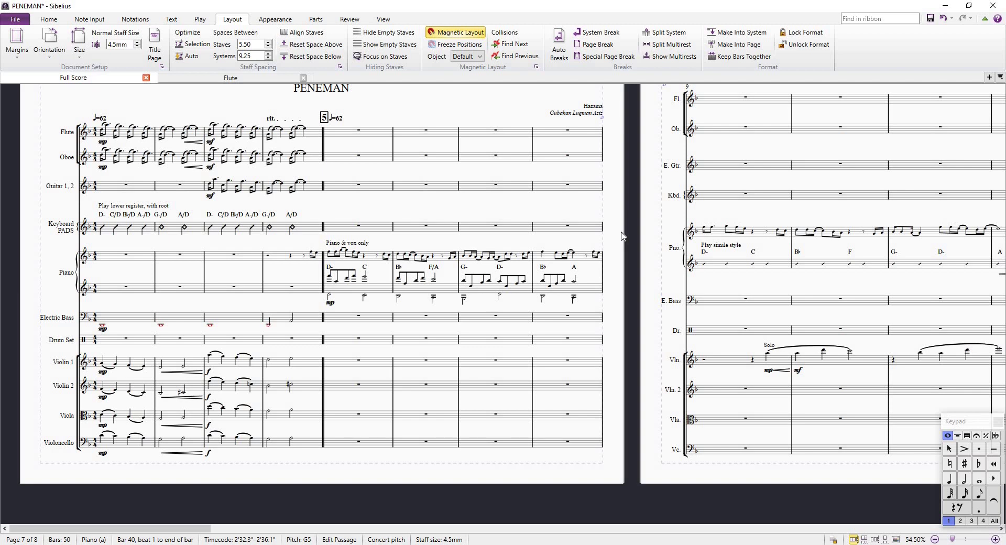
Select bar 1 of the Violin 1 staff, examine the slurs in the opening string passage, and clear the selection.
click(127, 369)
scroll(127, 369, up, 5)
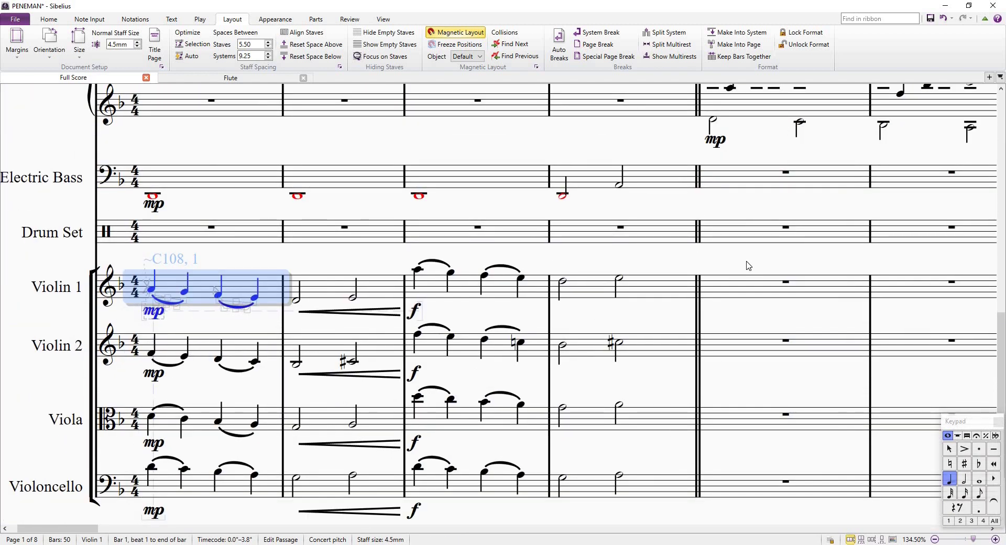
scroll(748, 265, down, 4)
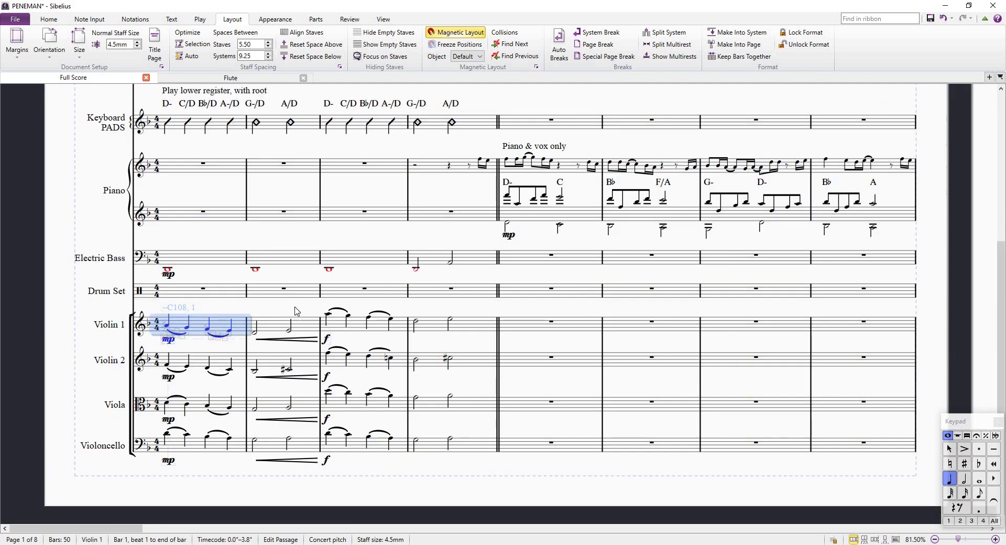
key(Escape)
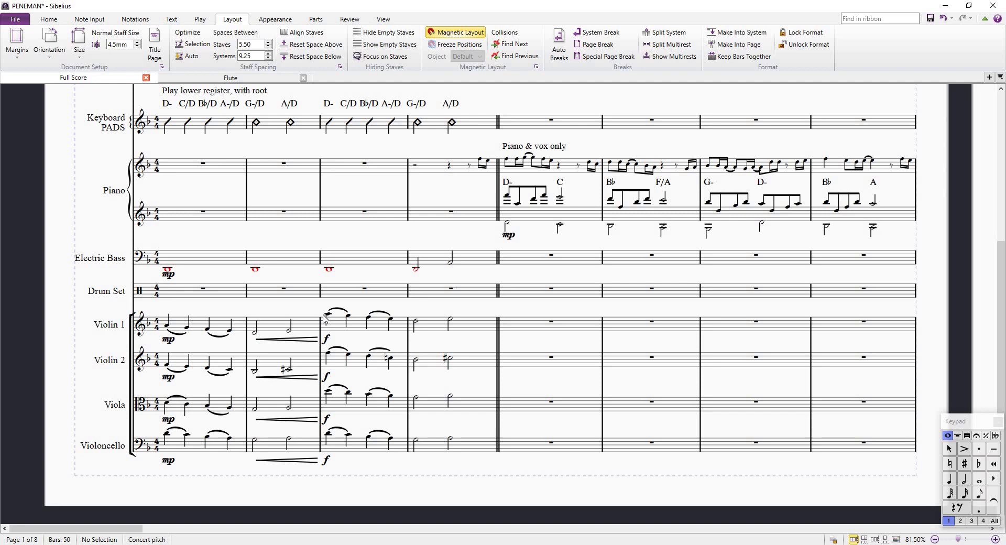
Select bar 1 of the Violin 1 staff again and examine its slurred note pairs up close alongside the other strings.
scroll(358, 323, down, 2)
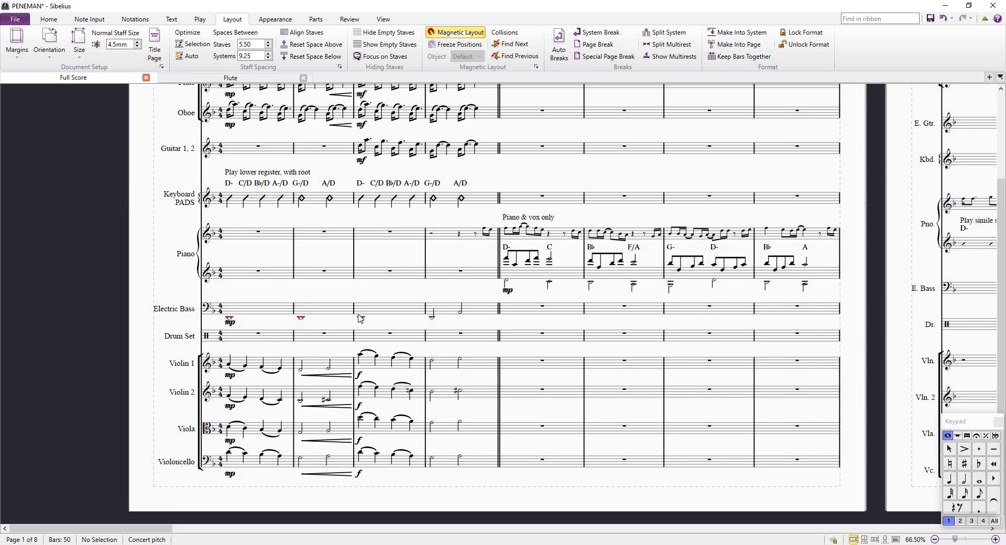
click(236, 372)
scroll(236, 371, up, 4)
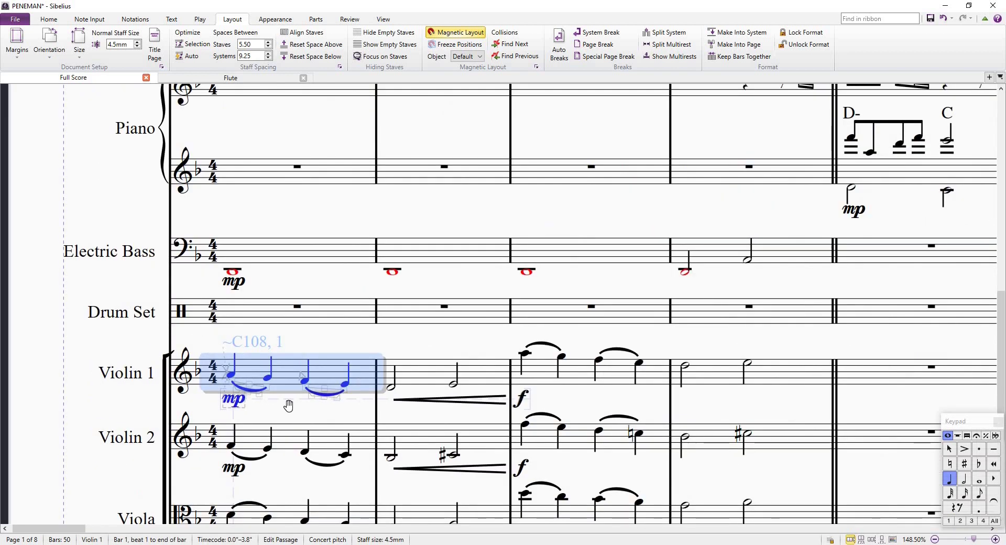
scroll(288, 406, down, 2)
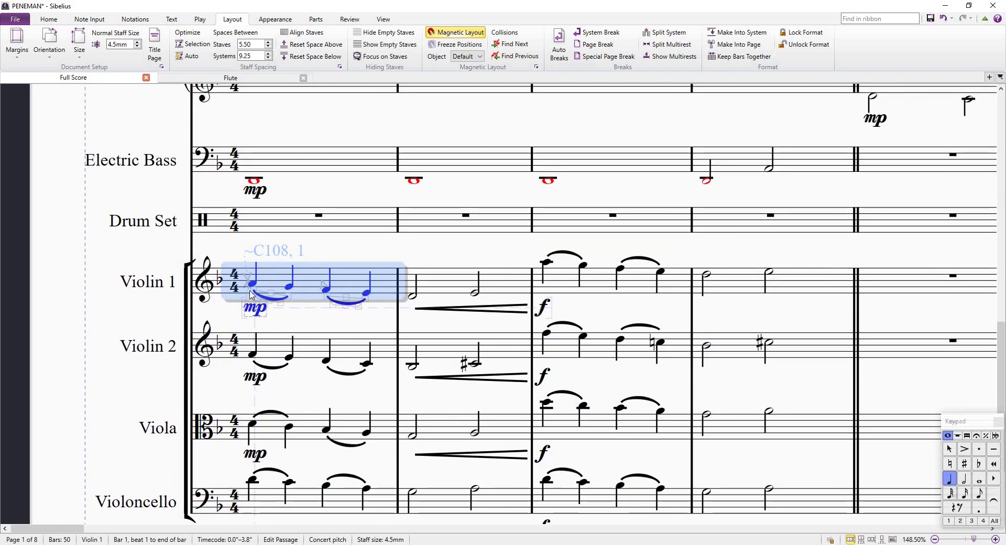
scroll(317, 299, down, 1)
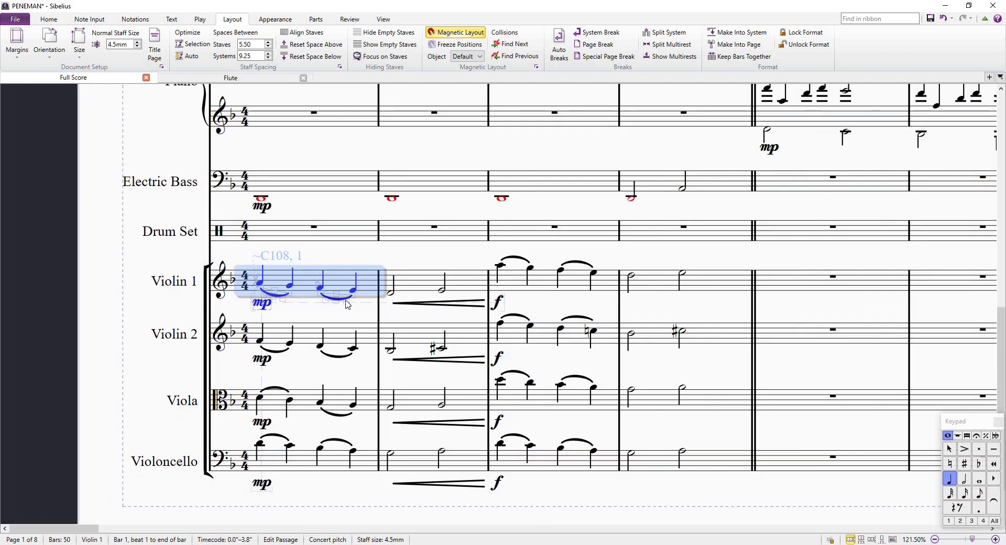
scroll(570, 291, down, 2)
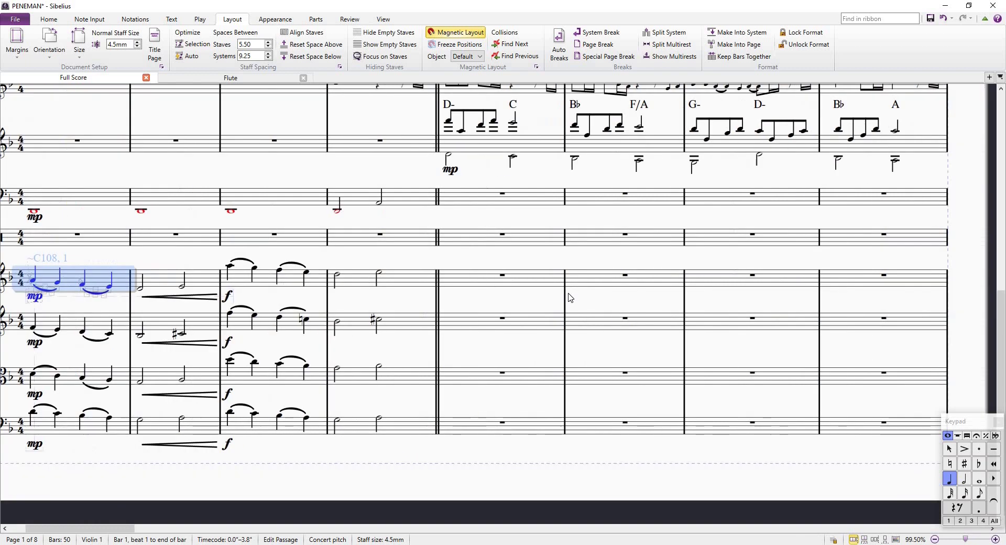
Compare the slurs in the string staves from page 1 through page 3, including the violin solo on page 2.
scroll(570, 298, right, 5)
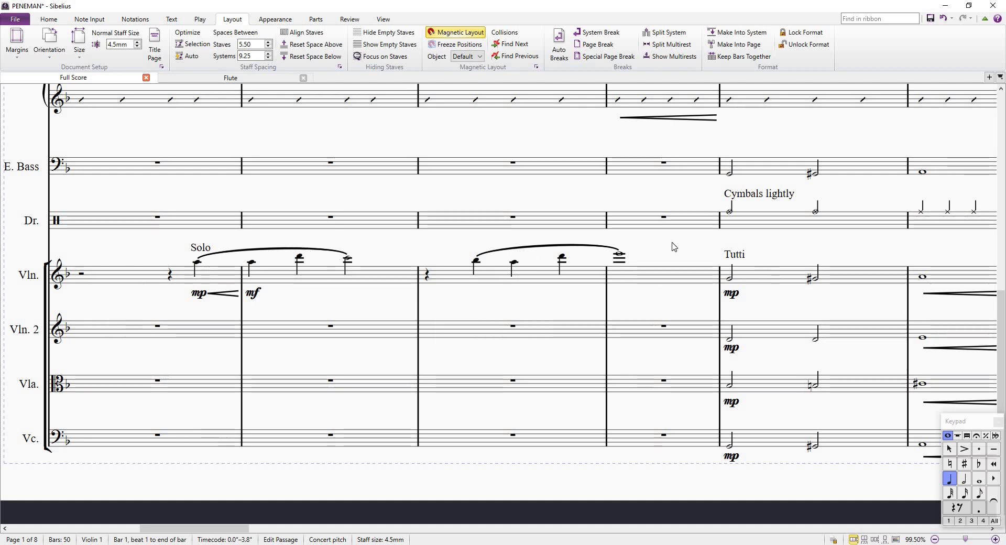
scroll(676, 249, down, 3)
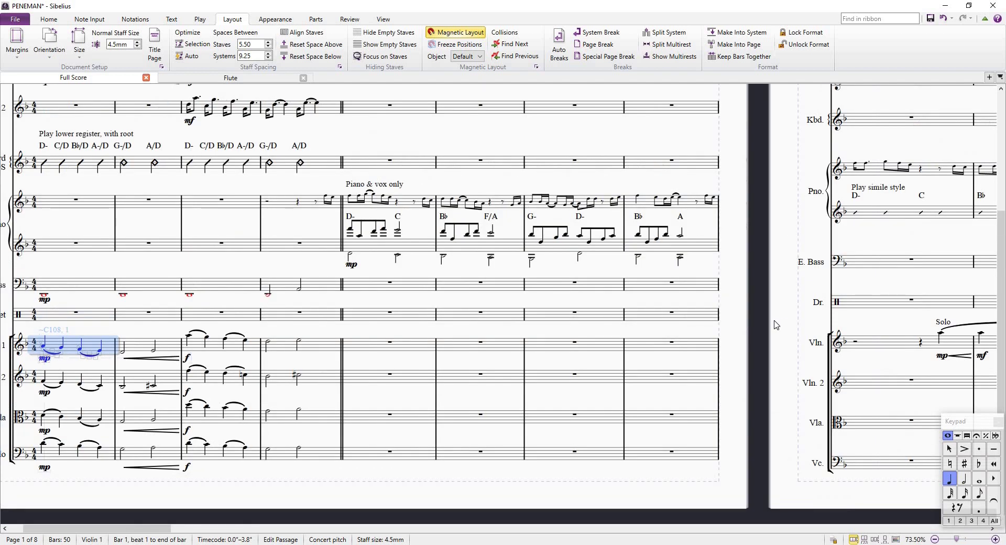
scroll(775, 324, right, 5)
scroll(776, 324, right, 5)
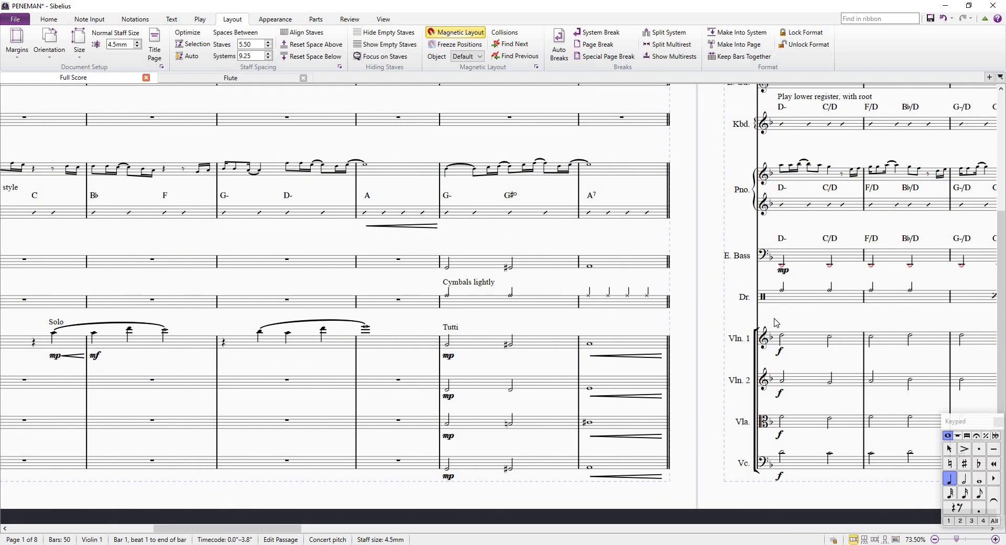
scroll(776, 322, right, 4)
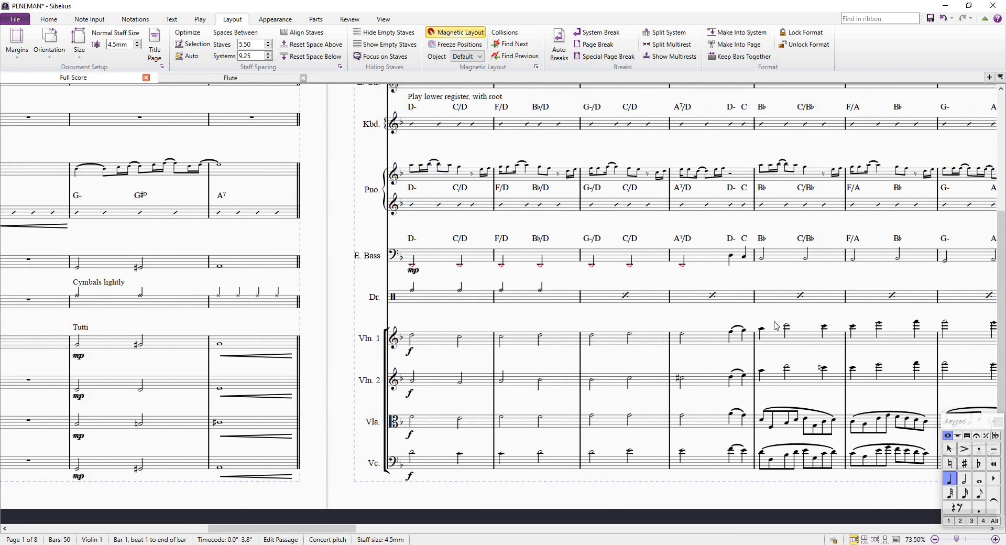
scroll(564, 500, right, 4)
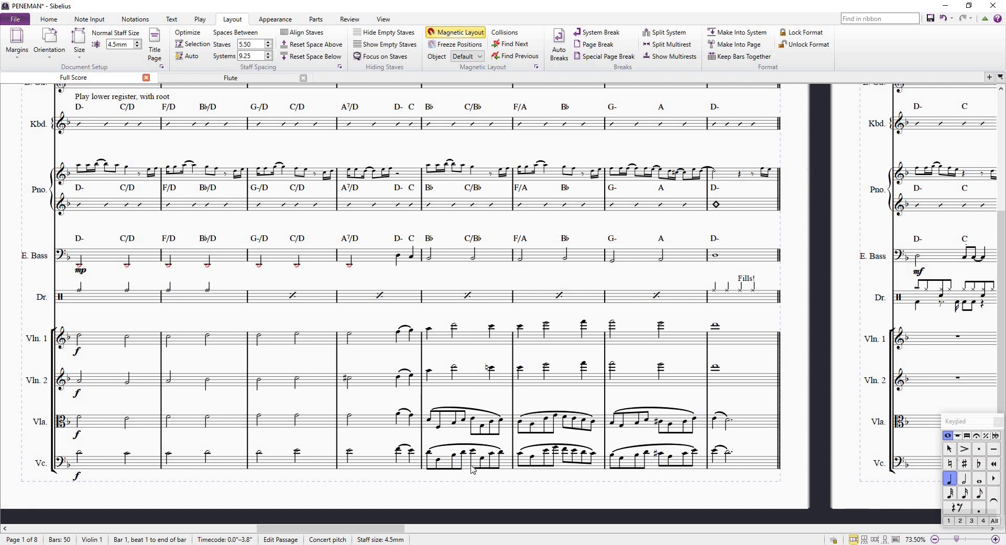
Select bar 19 of the Violoncello staff on page 3, examine its slurred eighth-note phrase up close, and clear the selection.
click(473, 470)
scroll(471, 461, up, 4)
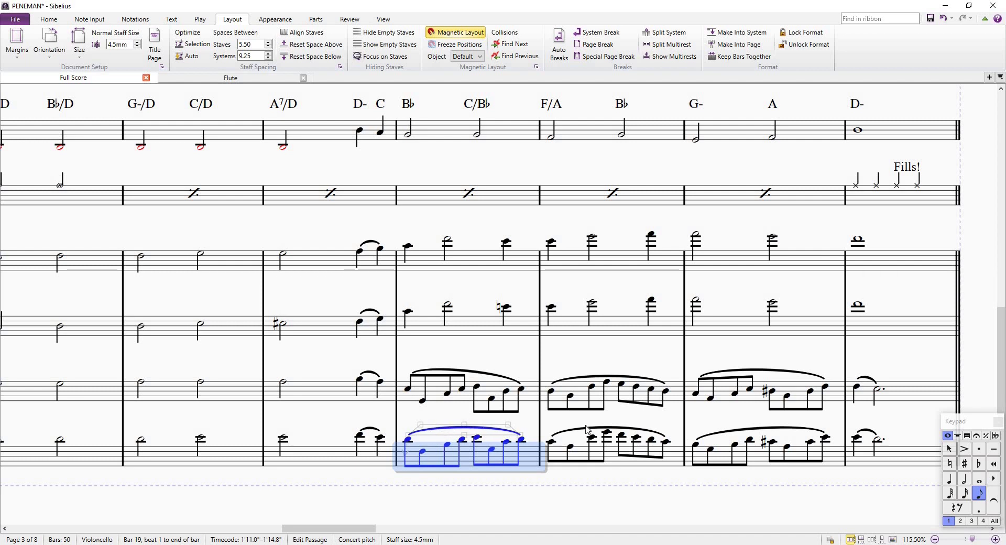
key(Escape)
click(530, 456)
key(Escape)
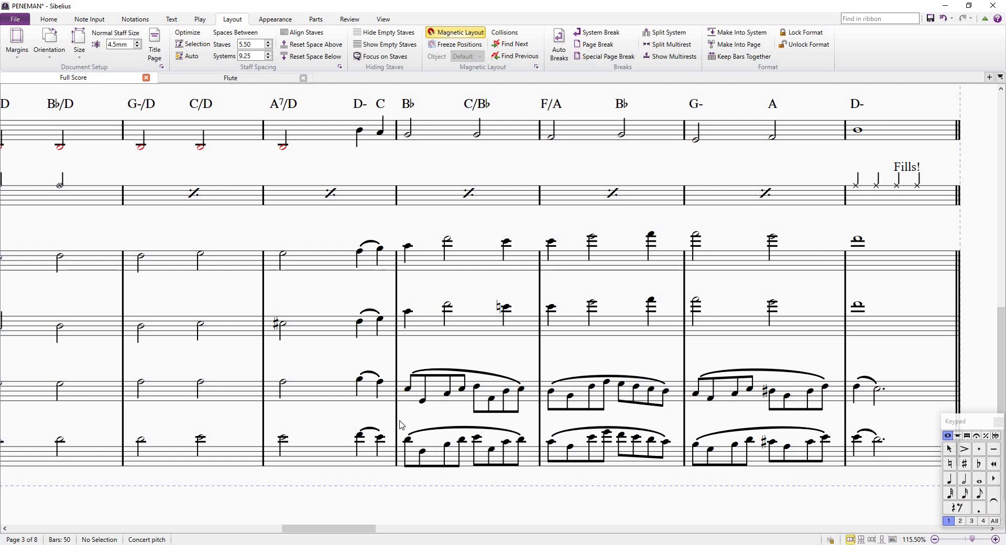
Look over the rest of page 3 and select bar 22 of the Drum Set staff, marked "Fills!".
ctrl+scroll(630, 340, down, 3)
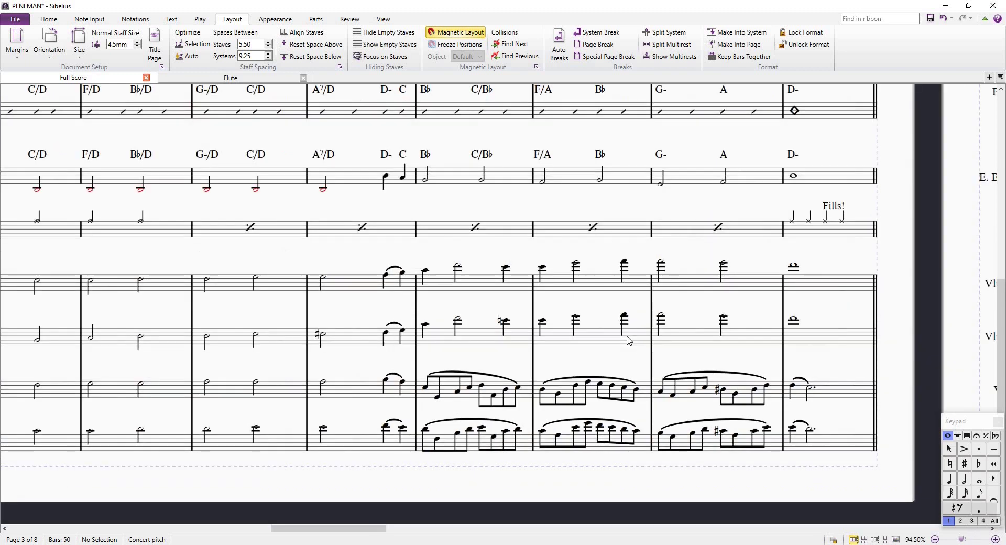
ctrl+scroll(630, 341, down, 1)
scroll(591, 305, right, 5)
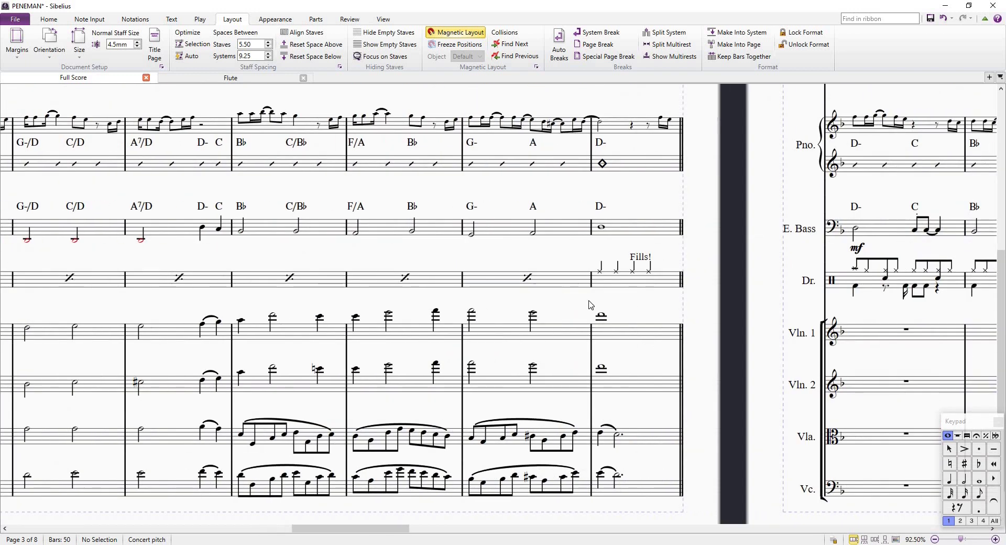
click(475, 287)
ctrl+scroll(476, 287, down, 5)
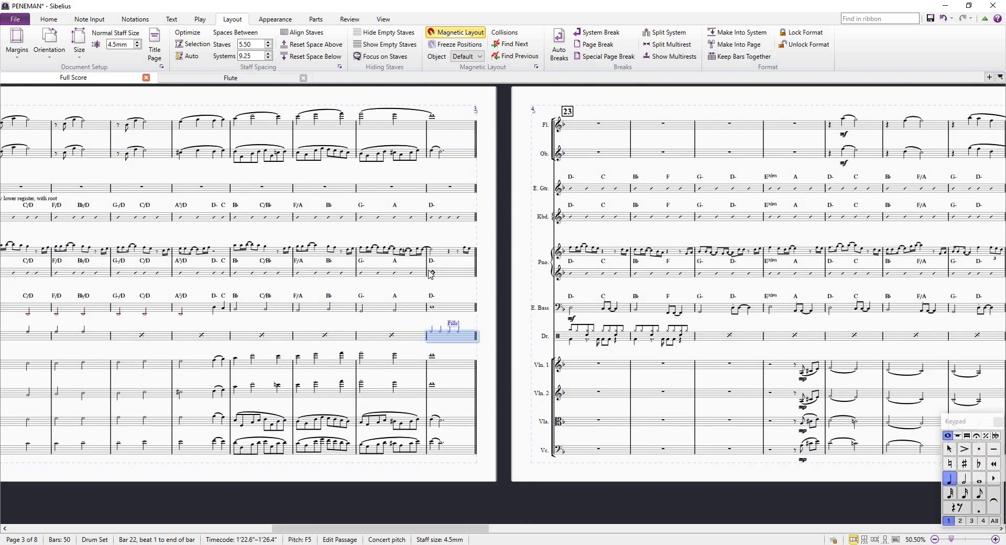
Select bar 13 of the Flute staff on page 2, examine its slur up close, and extend the selection through bar 14.
scroll(430, 275, left, 5)
scroll(430, 275, left, 5)
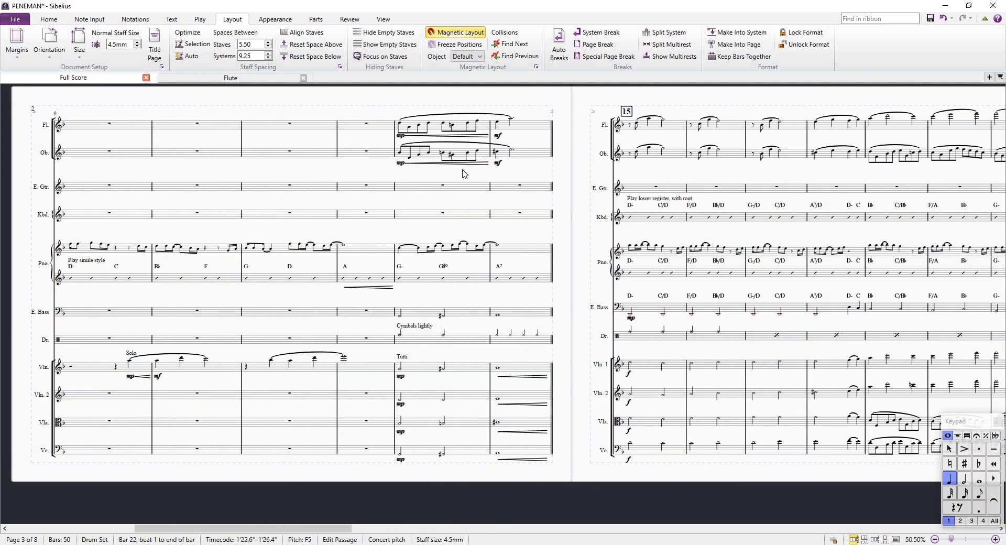
scroll(463, 174, left, 6)
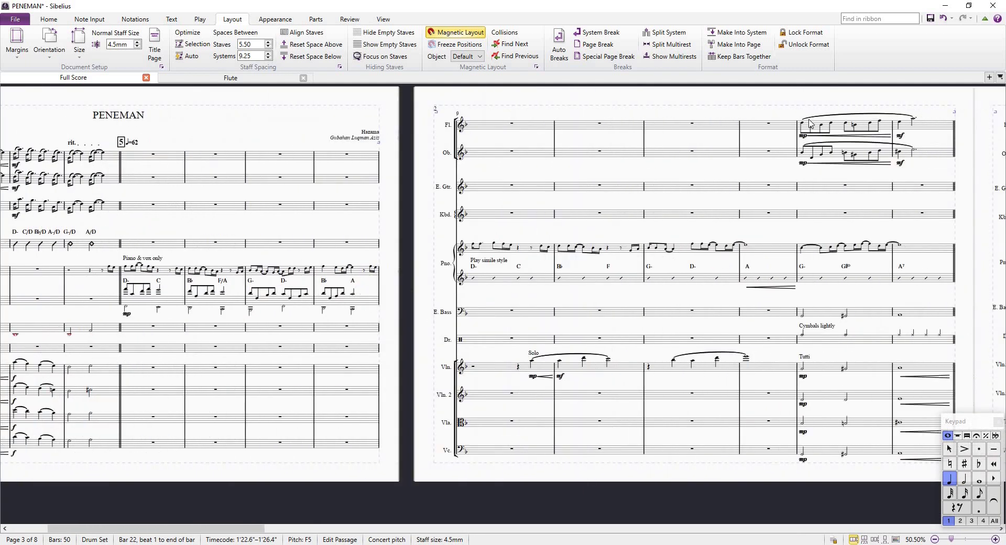
scroll(686, 135, right, 3)
click(710, 132)
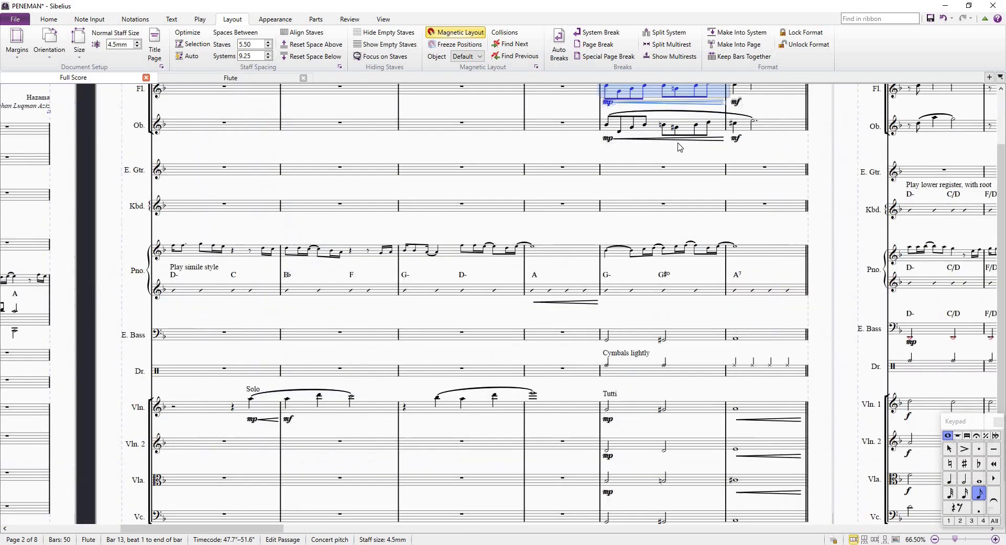
scroll(710, 132, up, 3)
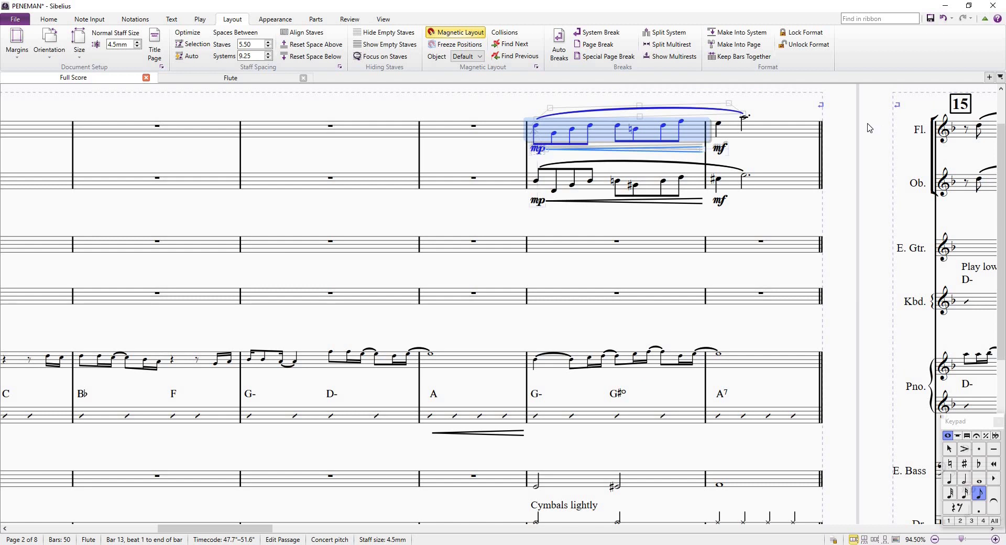
scroll(871, 136, up, 1)
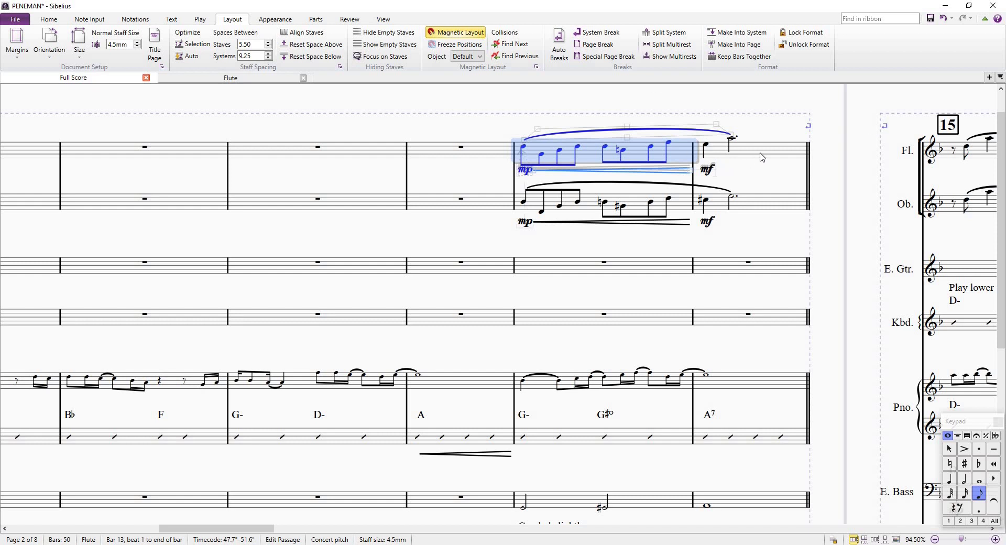
key(ctrl+shift+Right)
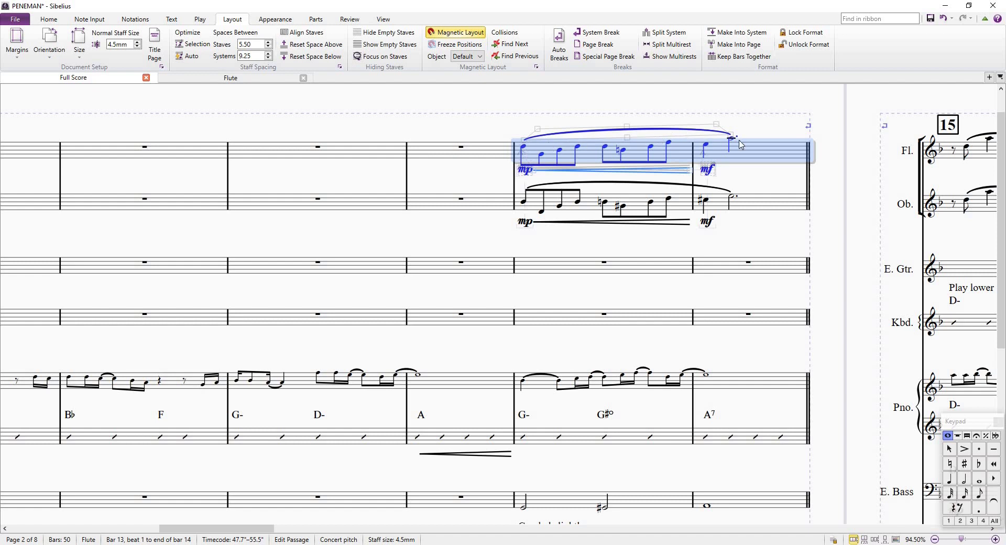
Clear the Flute selection and return to the piano staves in bars 5 to 8 on page 1.
click(773, 135)
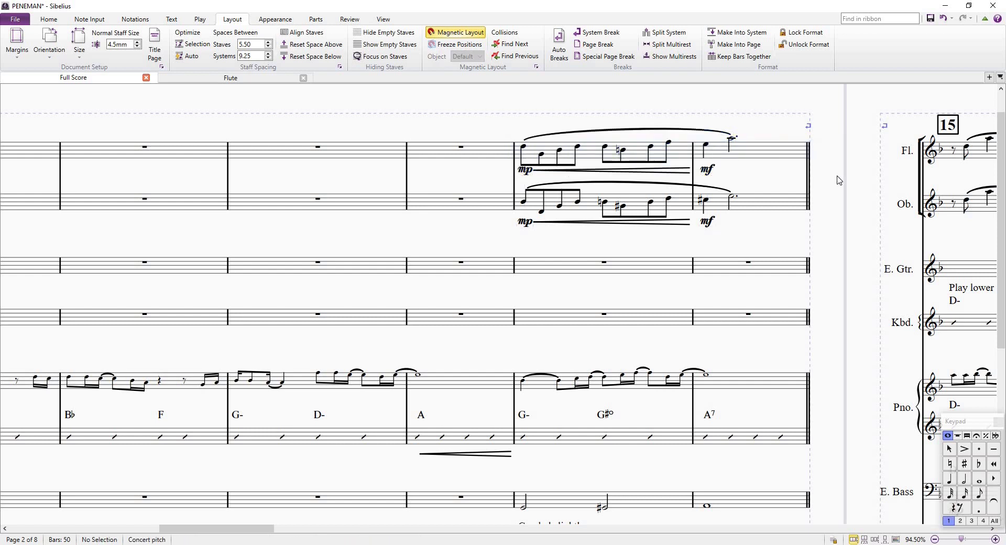
scroll(721, 207, down, 2)
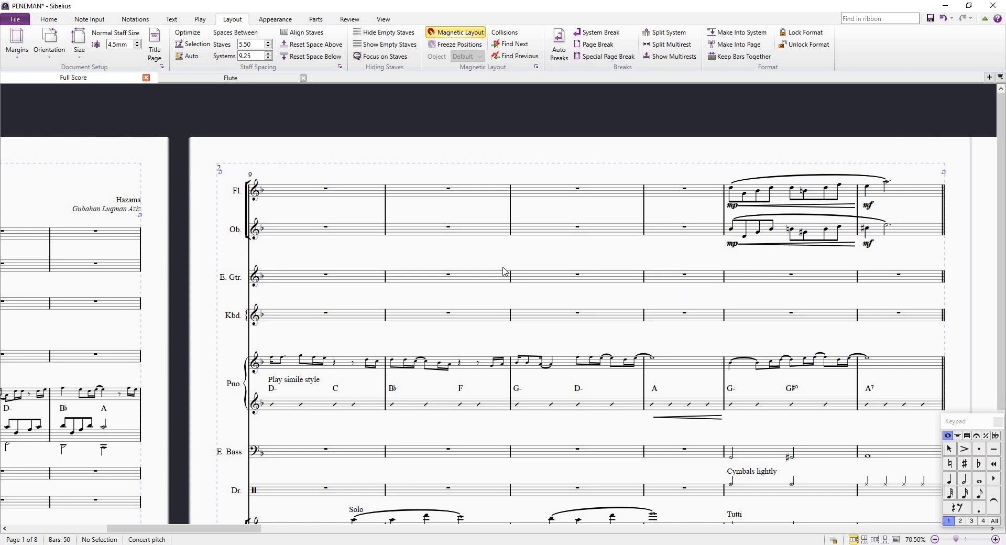
scroll(501, 268, left, 5)
scroll(501, 268, left, 3)
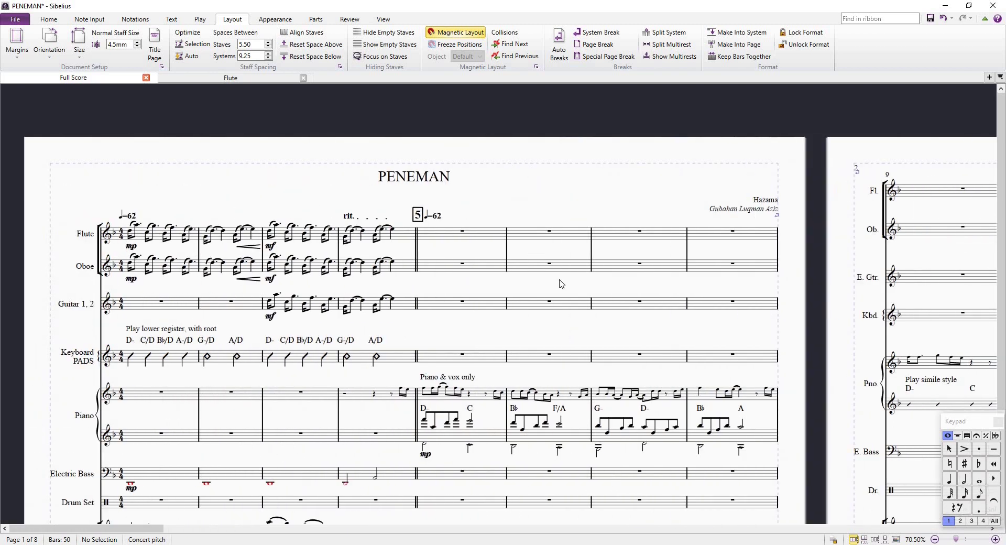
drag(592, 329, 486, 165)
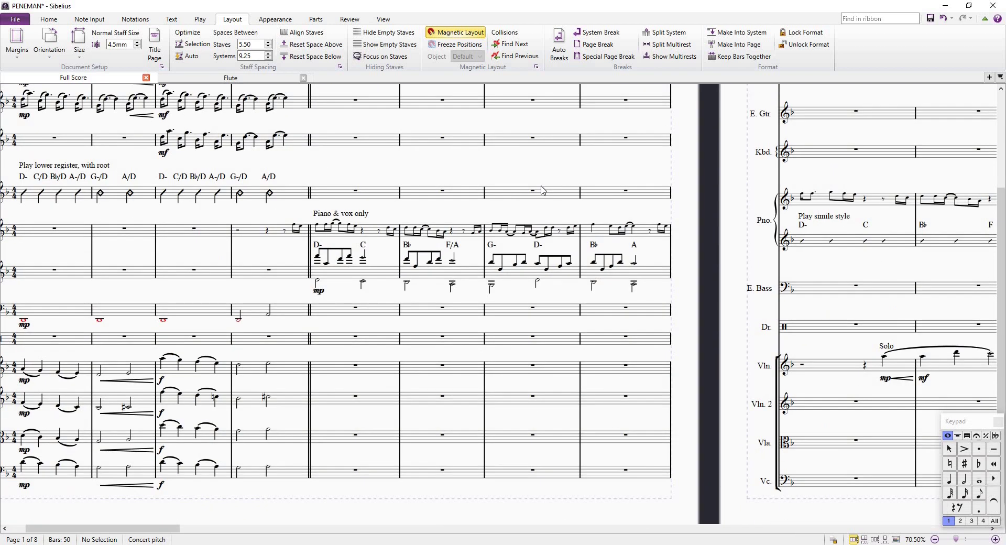
scroll(590, 241, right, 2)
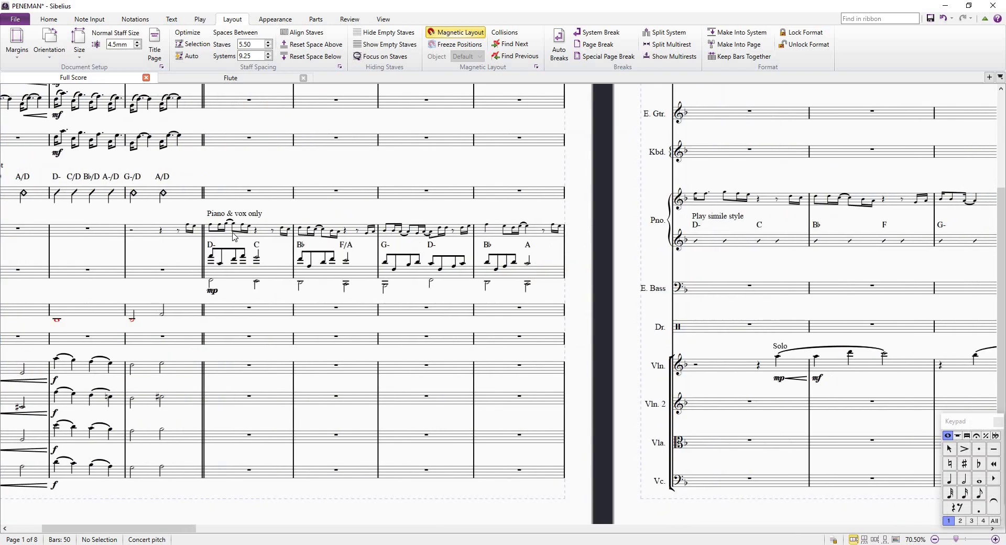
Select bars 5 to 8 of the lower Piano staff on page 1 and play the passage back.
click(272, 242)
scroll(429, 205, up, 2)
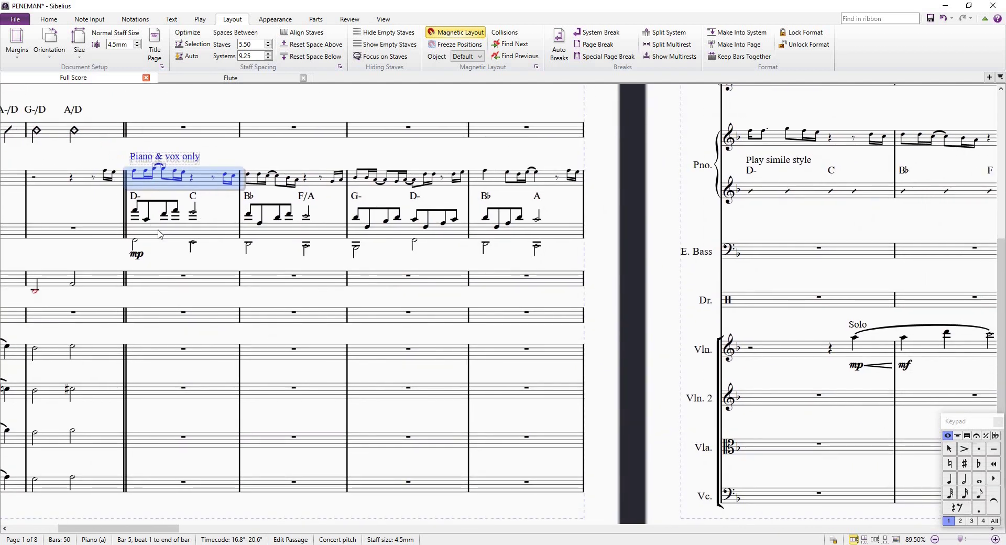
click(231, 233)
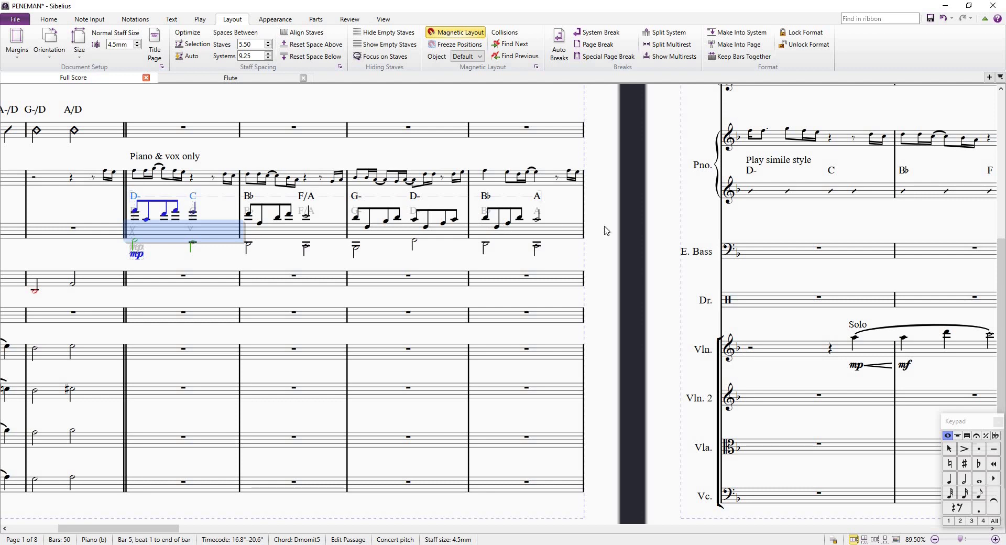
shift+click(540, 234)
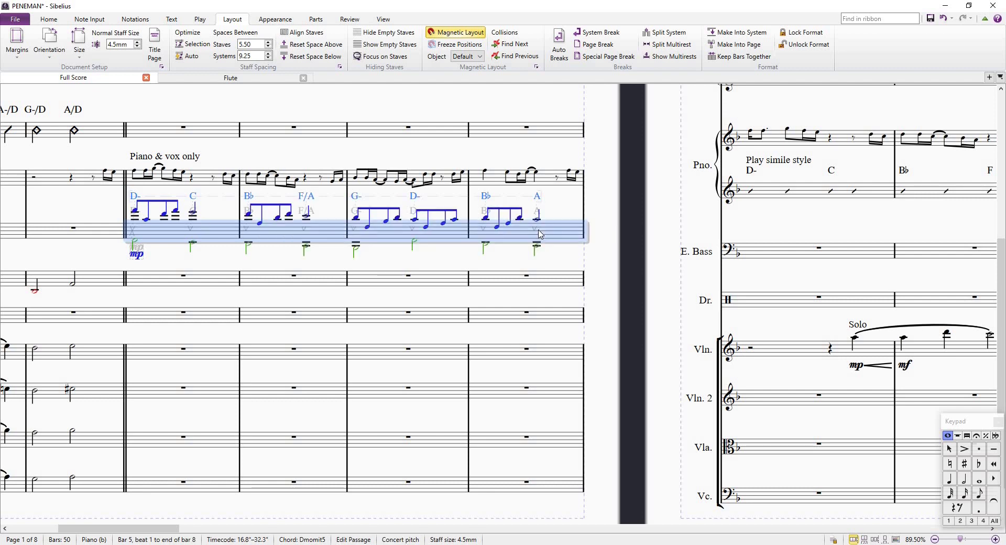
key(space)
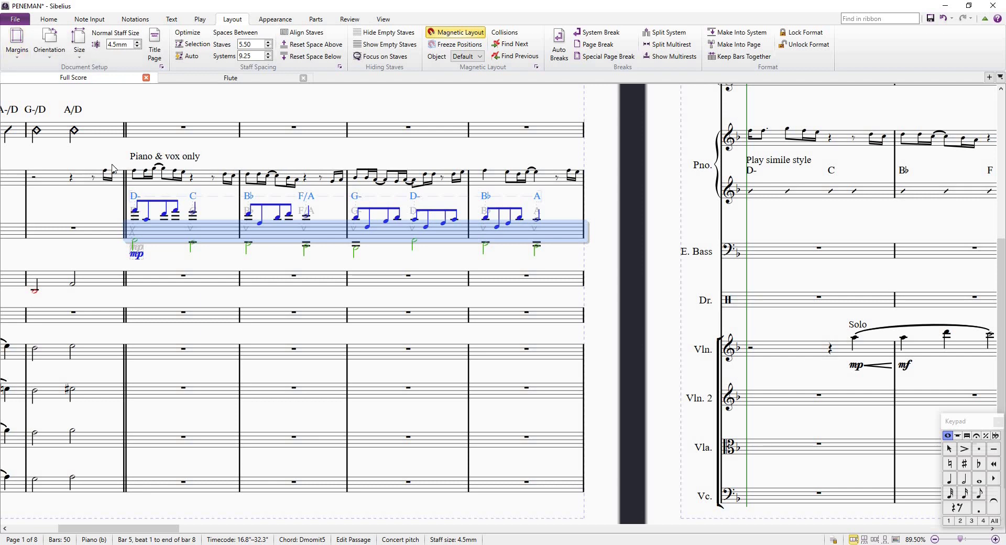
Clear the passage selection, select only bar 5 of the lower Piano staff, and examine its written-out accompaniment up close.
scroll(487, 243, up, 3)
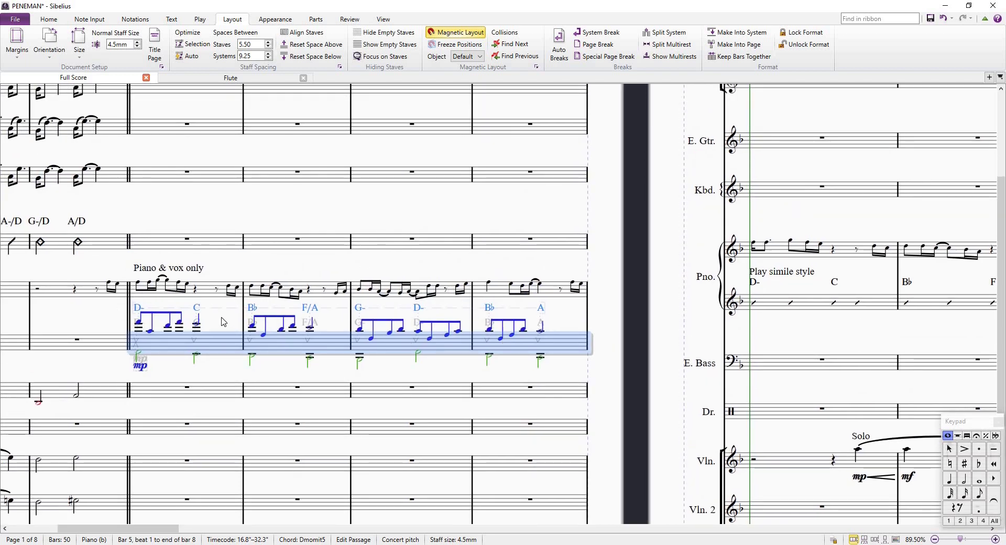
key(Escape)
click(227, 350)
scroll(226, 351, up, 2)
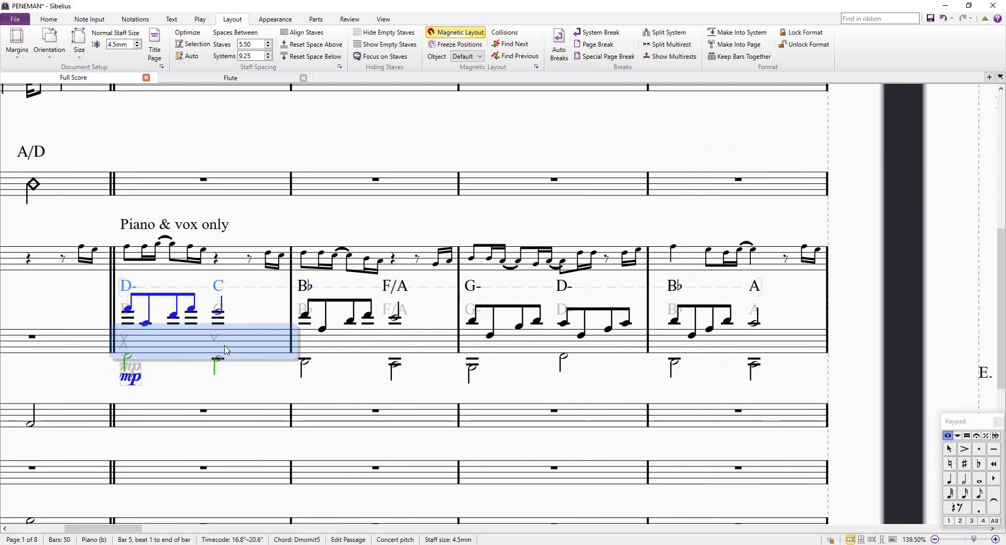
scroll(227, 351, down, 3)
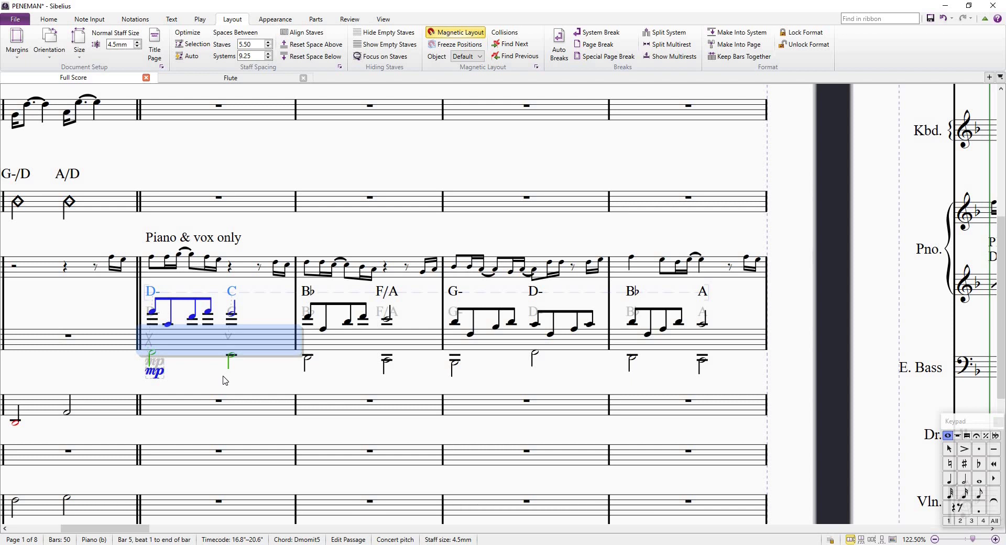
Select bar 9 of the lower Piano staff, marked "Play simile style", compare it with bars 5 to 8, and clear the selection.
scroll(636, 299, right, 5)
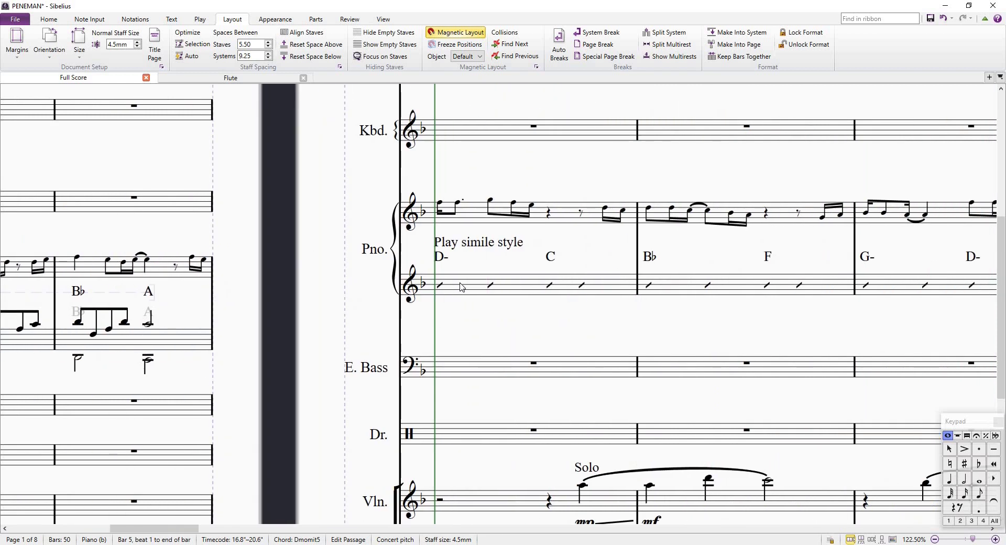
click(460, 287)
scroll(390, 298, down, 3)
scroll(390, 299, left, 5)
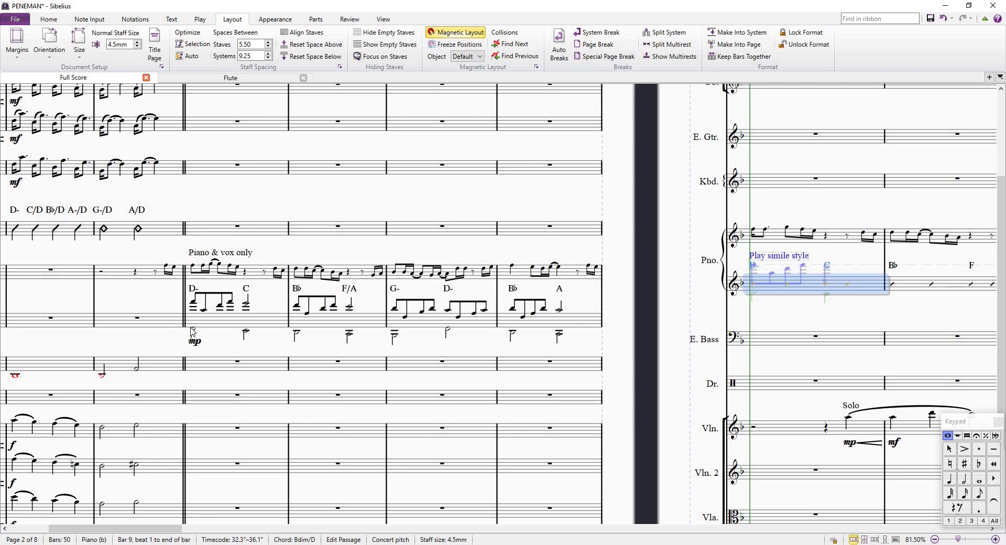
drag(858, 316, 635, 334)
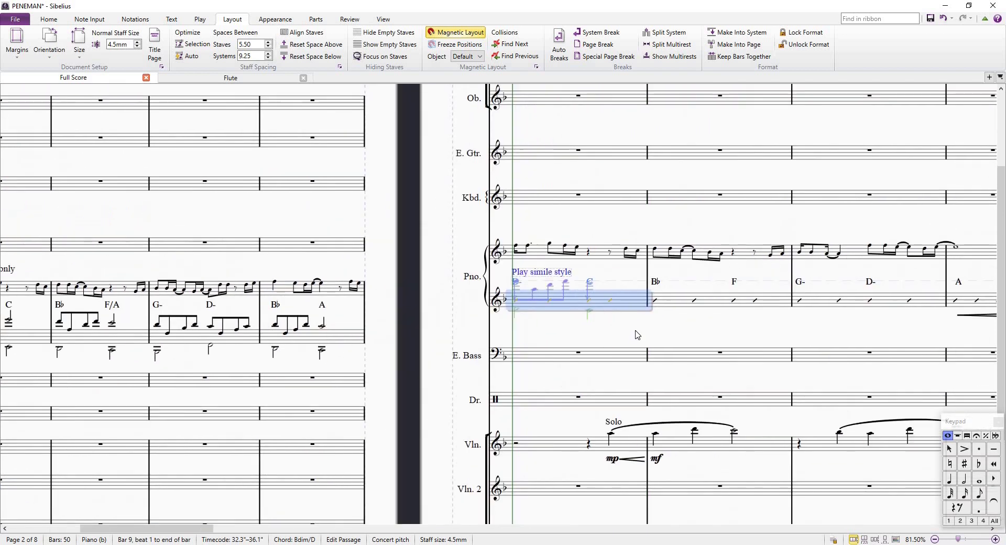
click(635, 310)
click(635, 309)
scroll(625, 310, down, 3)
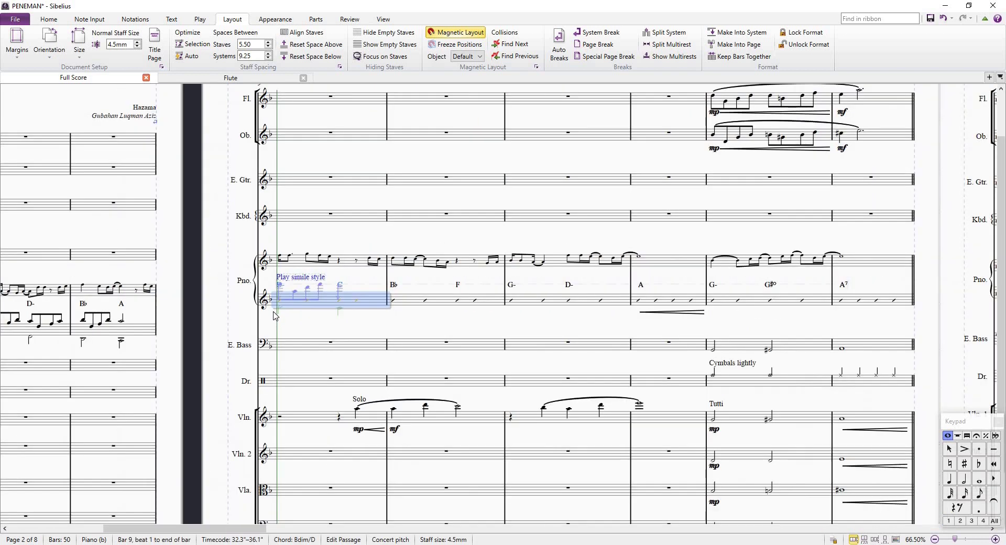
scroll(276, 316, left, 5)
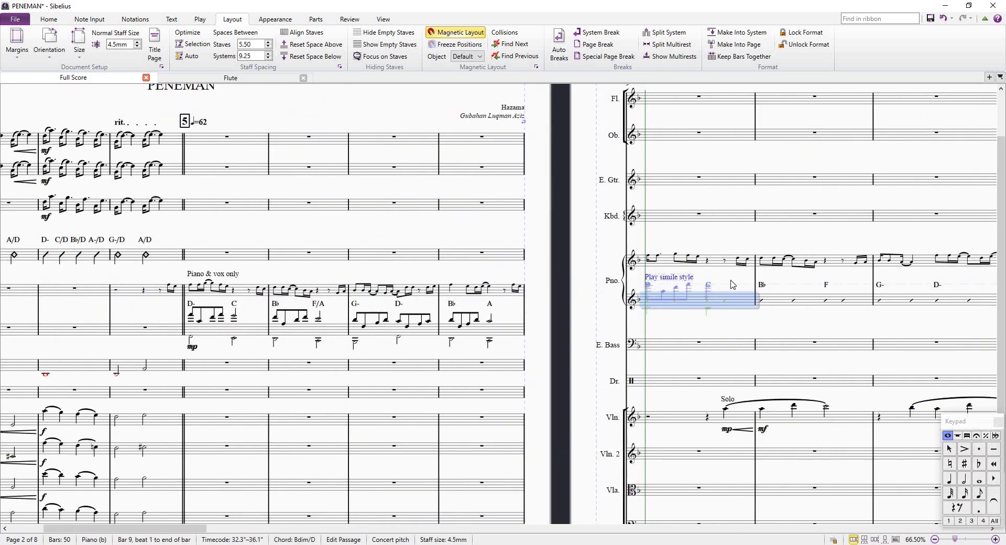
key(Escape)
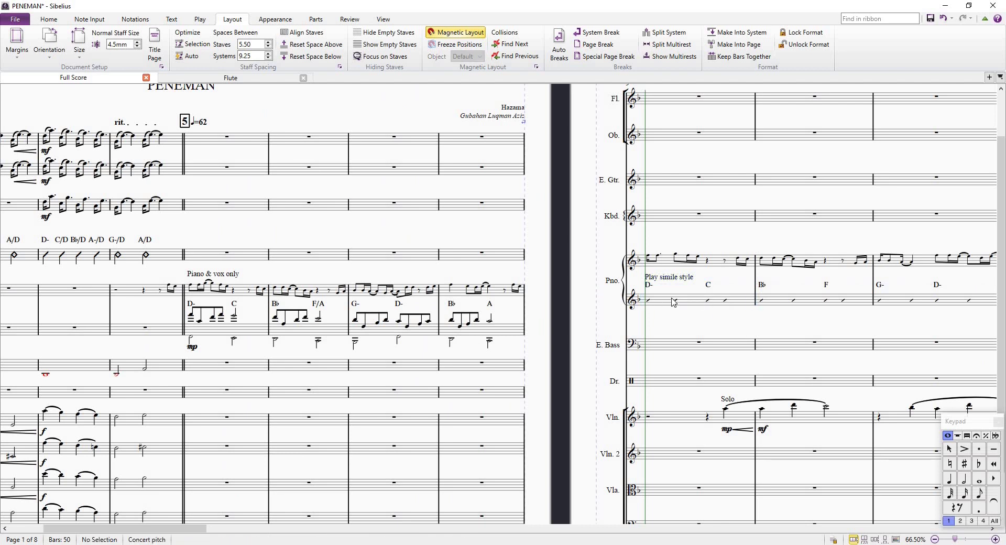
Reselect bar 9 of the lower Piano staff, examine the notes behind its slashes up close, and deselect it.
click(674, 302)
scroll(673, 302, up, 10)
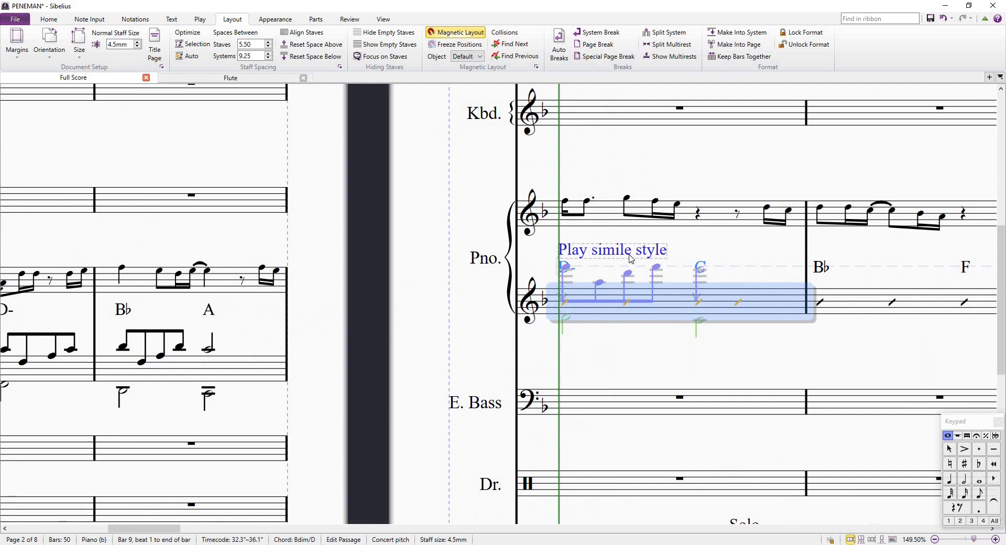
key(Escape)
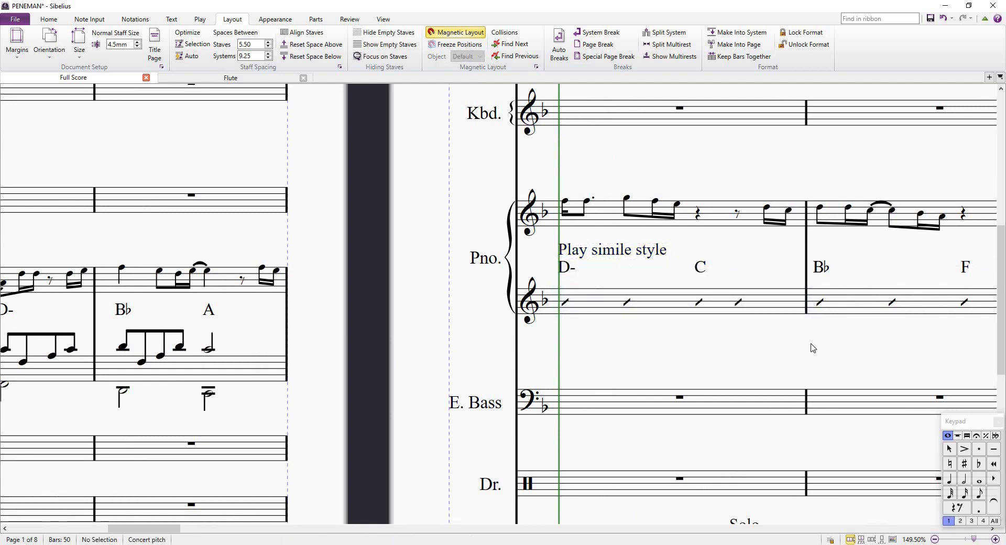
Compare the written-out piano accompaniment in bars 5 to 8 on page 1 with the chord slashes from bar 9 on page 2.
scroll(812, 349, down, 5)
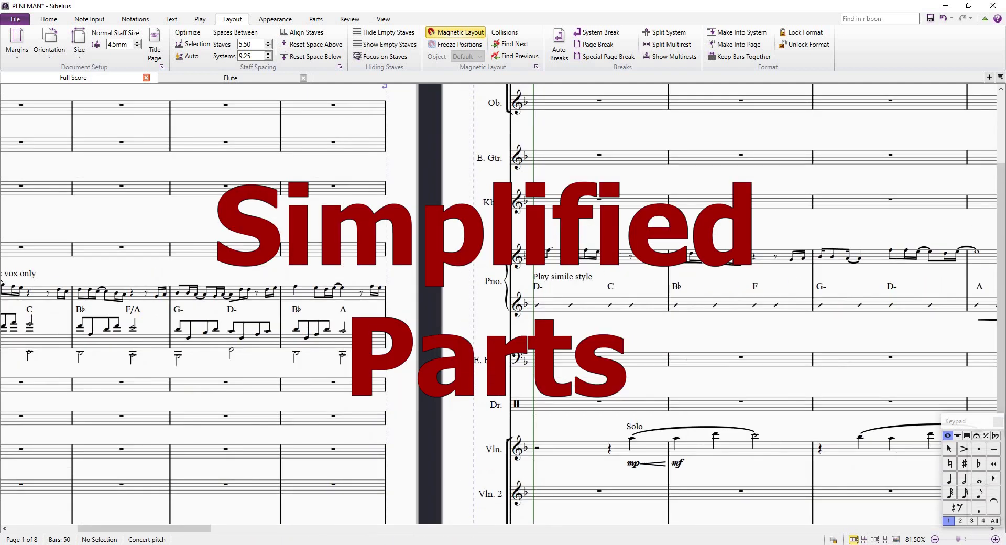
scroll(220, 303, left, 5)
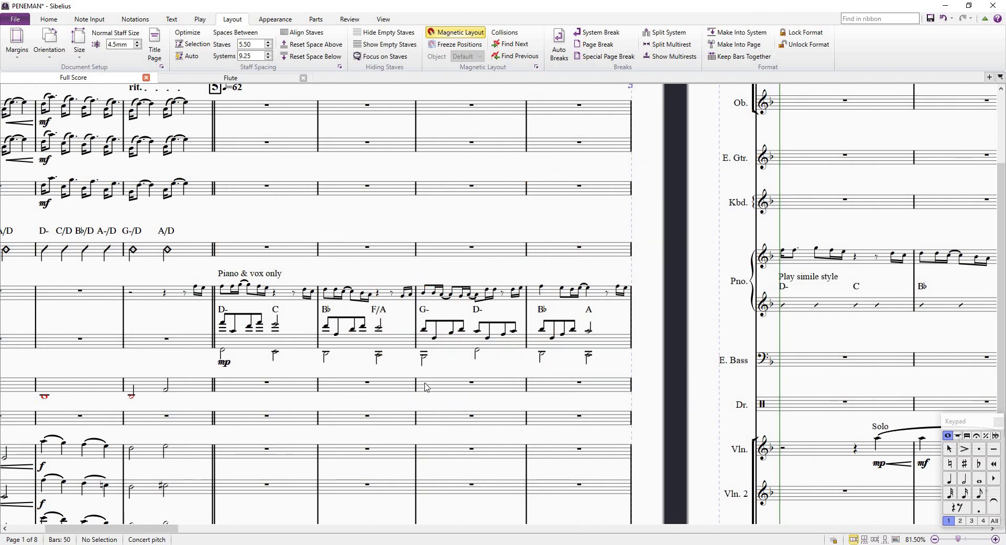
drag(856, 281, 693, 323)
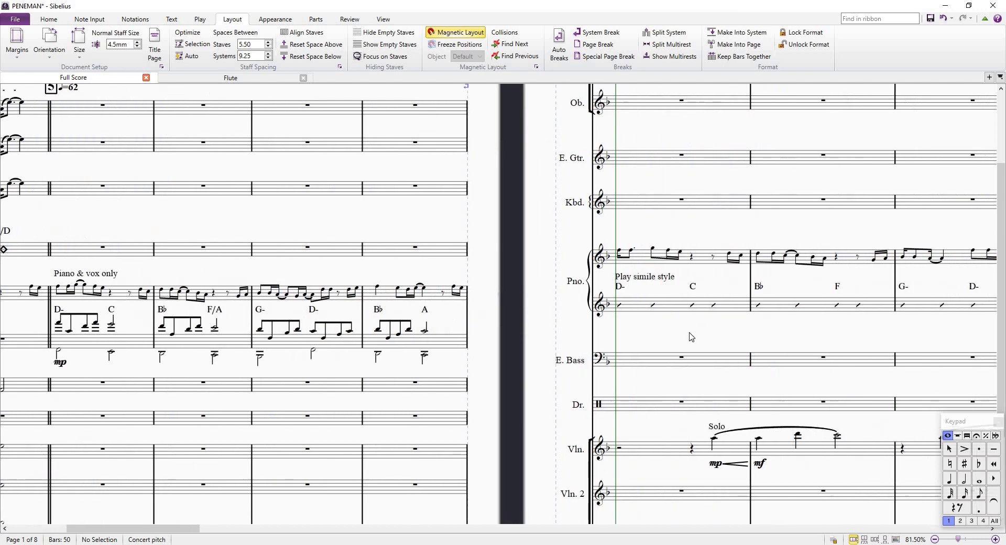
drag(765, 336, 682, 338)
drag(568, 409, 433, 488)
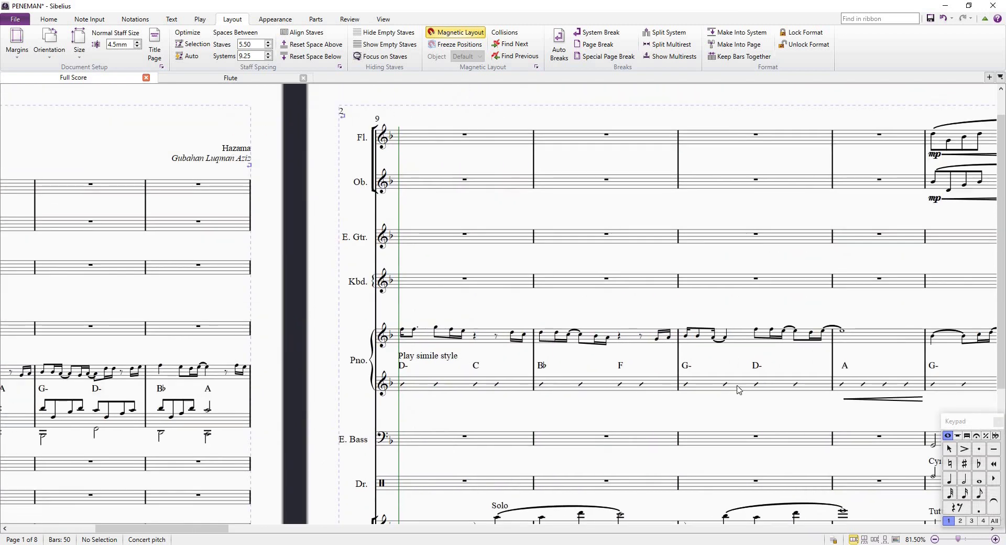
drag(739, 391, 595, 404)
scroll(466, 404, left, 5)
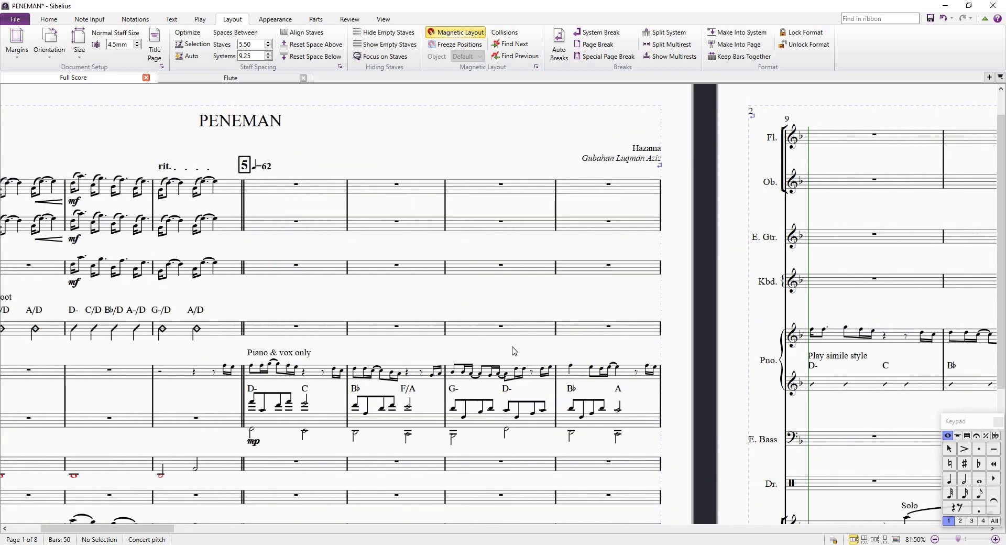
scroll(688, 368, right, 4)
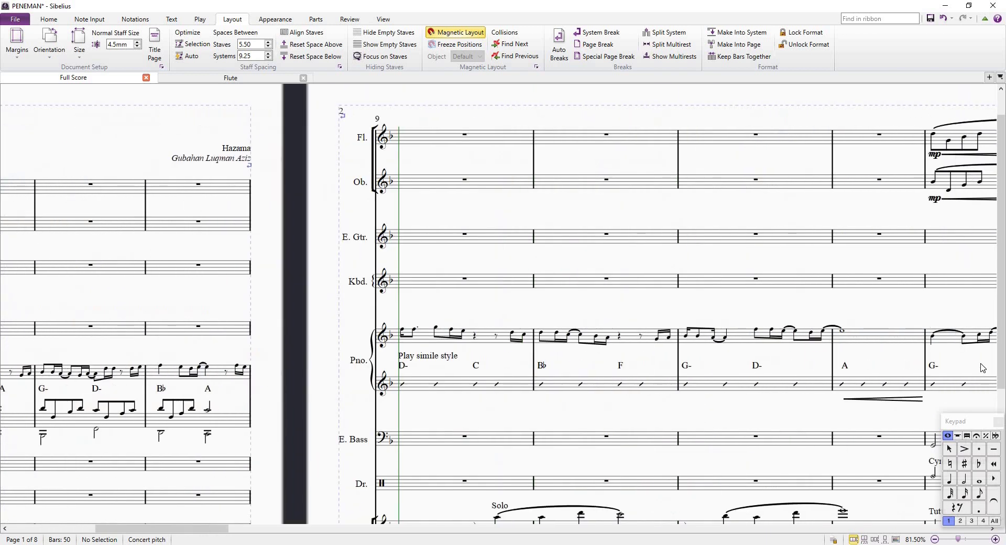
scroll(666, 352, down, 3)
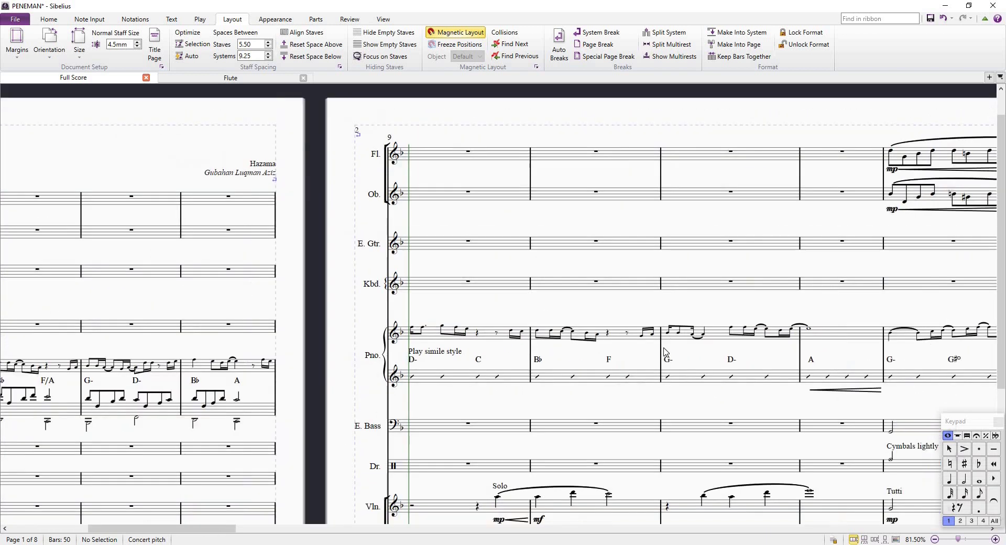
Select bar 9 of the lower Piano staff twice, inspecting the hidden notes beneath the "Play simile style" marking, and clear the selection.
click(476, 366)
scroll(479, 365, up, 4)
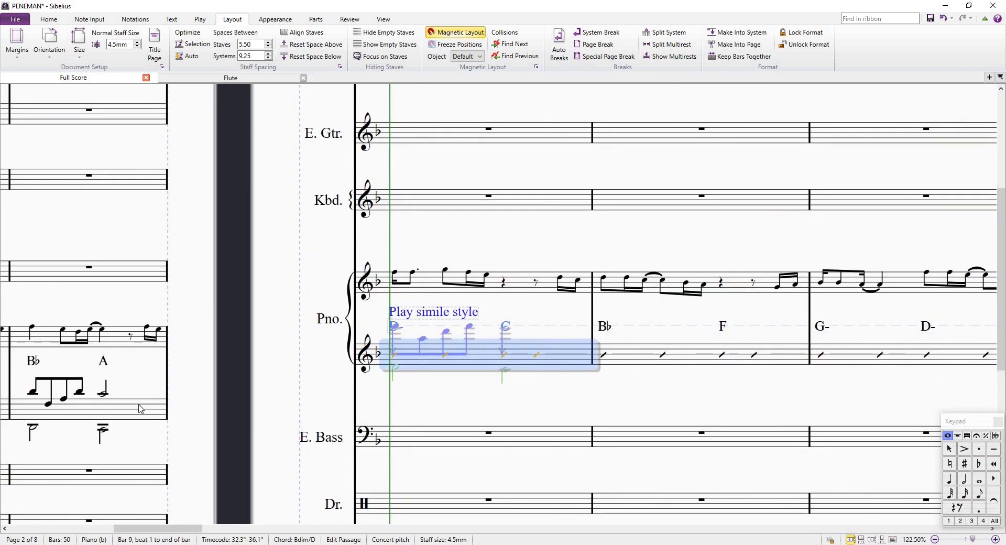
key(Escape)
click(540, 387)
scroll(315, 353, up, 3)
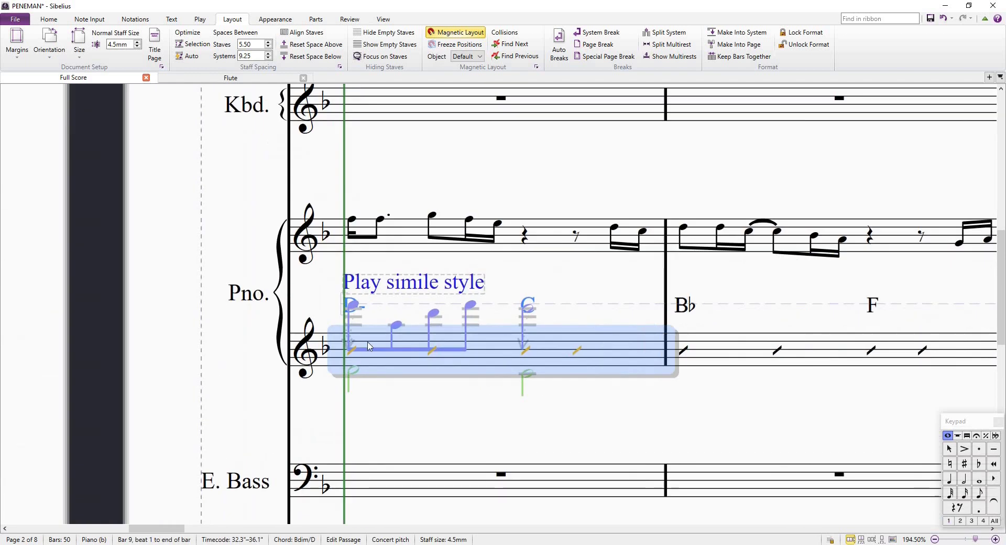
scroll(591, 382, down, 2)
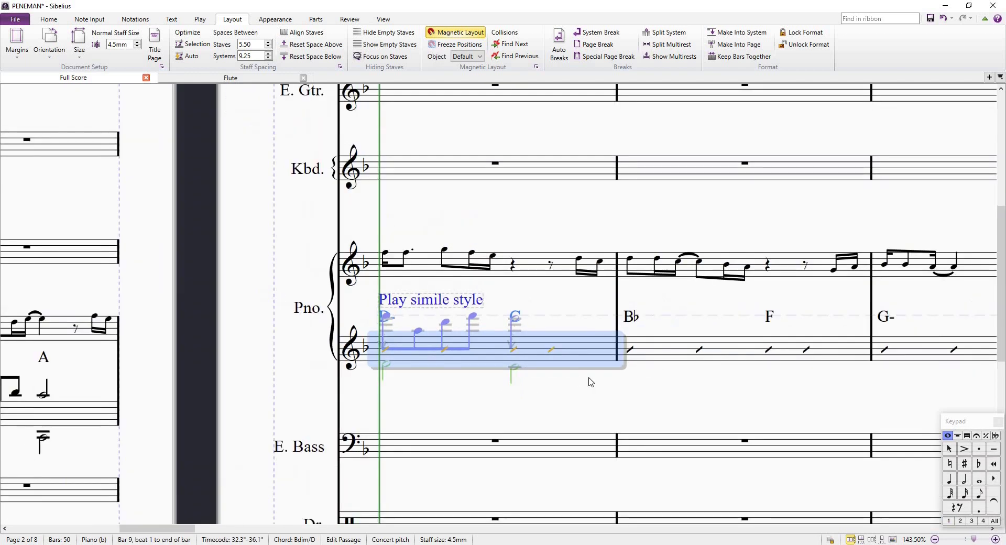
key(Escape)
Compare the slash notation in bar 9 of the lower Piano staff in close-up with the bar selected and unselected.
click(601, 358)
scroll(594, 366, up, 3)
key(Escape)
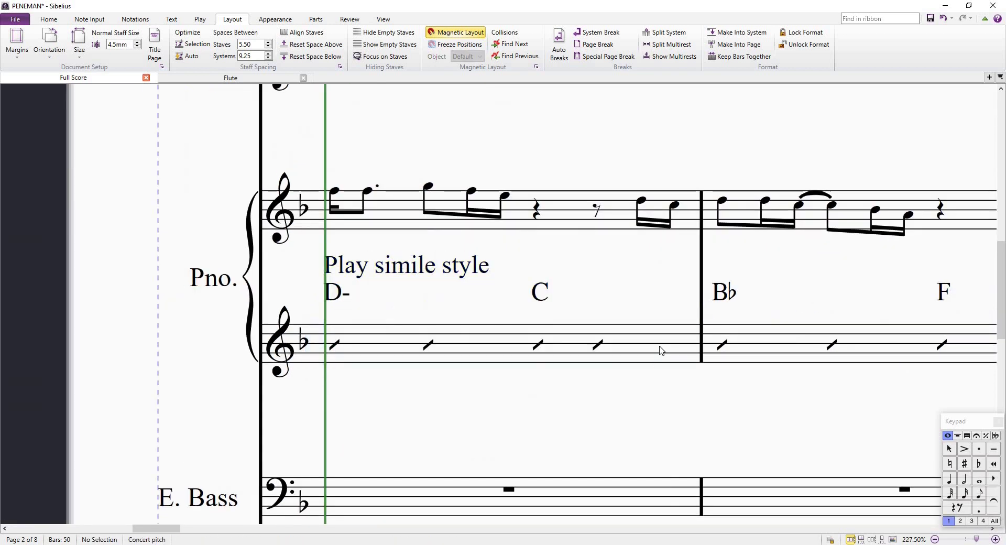
click(658, 348)
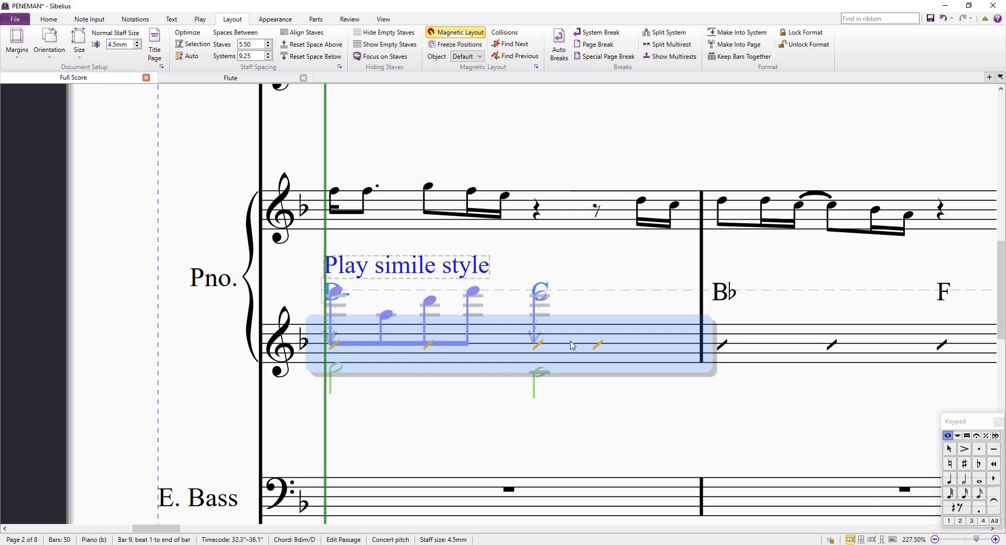
click(650, 392)
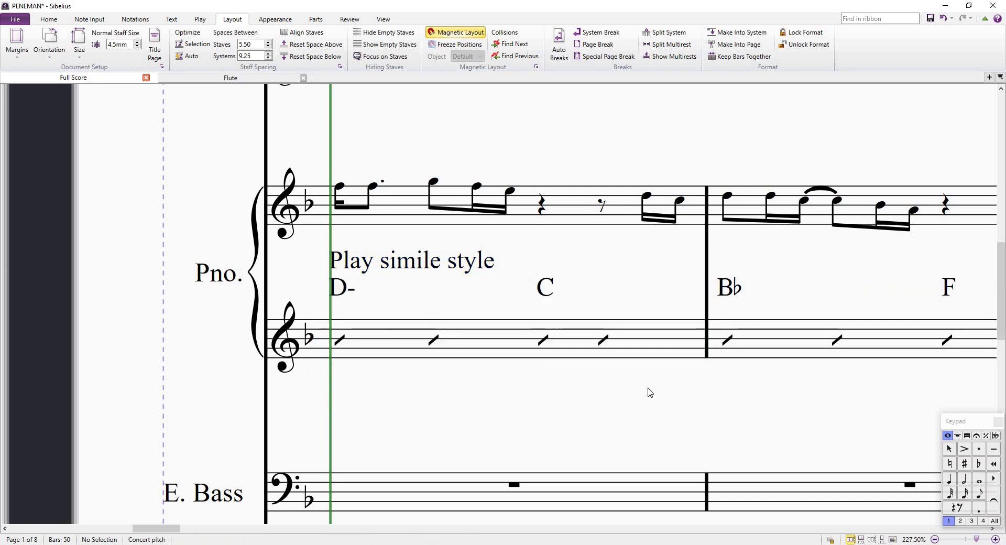
Select bar 9 of the lower Piano staff once more, keeping the neighbouring bar 10 in view.
key(ctrl+z)
click(605, 430)
ctrl+scroll(622, 399, down, 3)
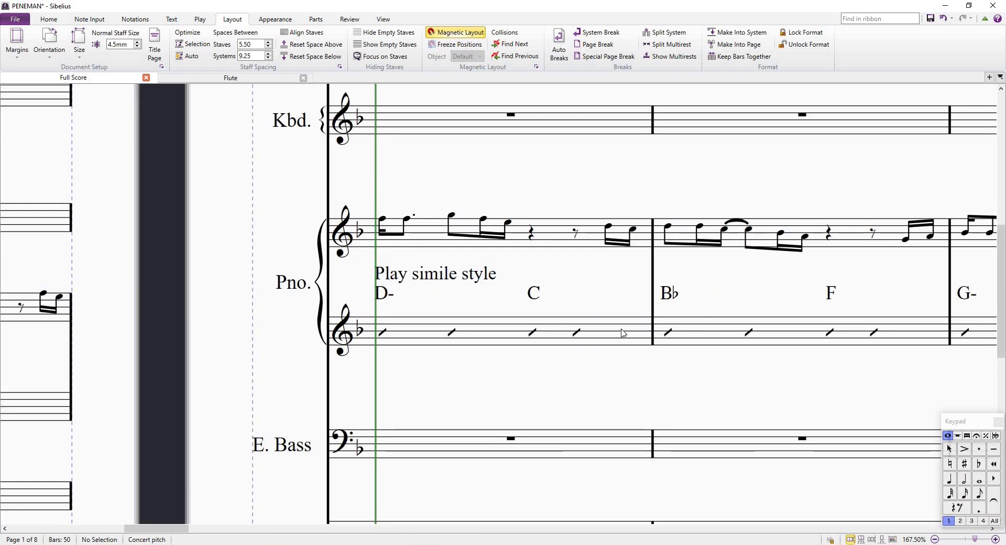
click(428, 340)
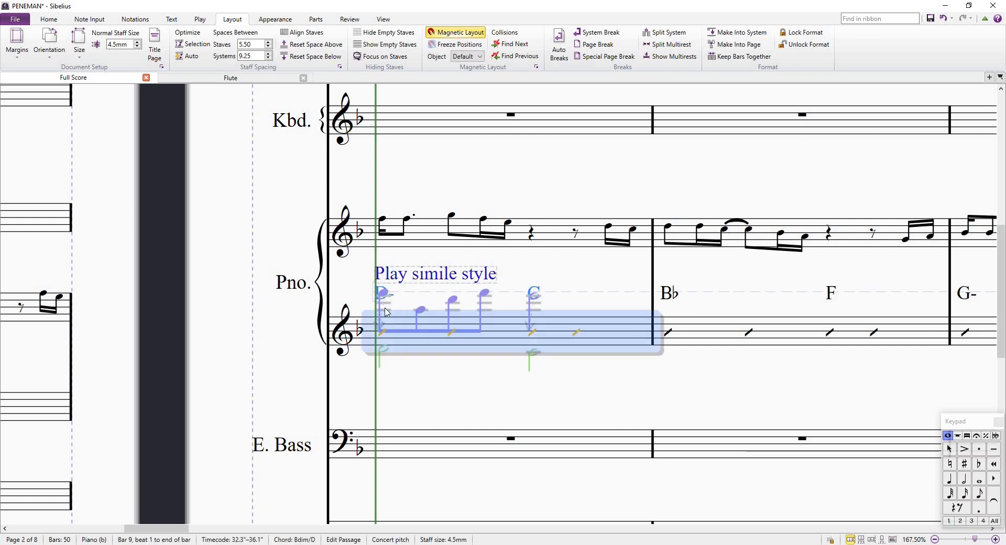
Clear the bar 9 selection and compare the slashes with the written-out accompaniment, selecting the first upper note of bar 8 in the lower Piano staff.
click(614, 396)
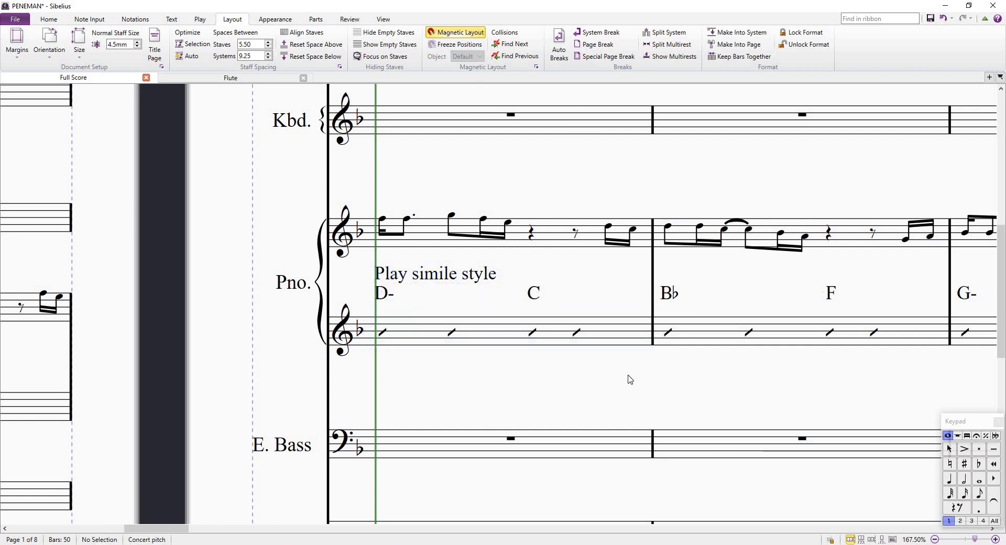
key(ctrl+minus)
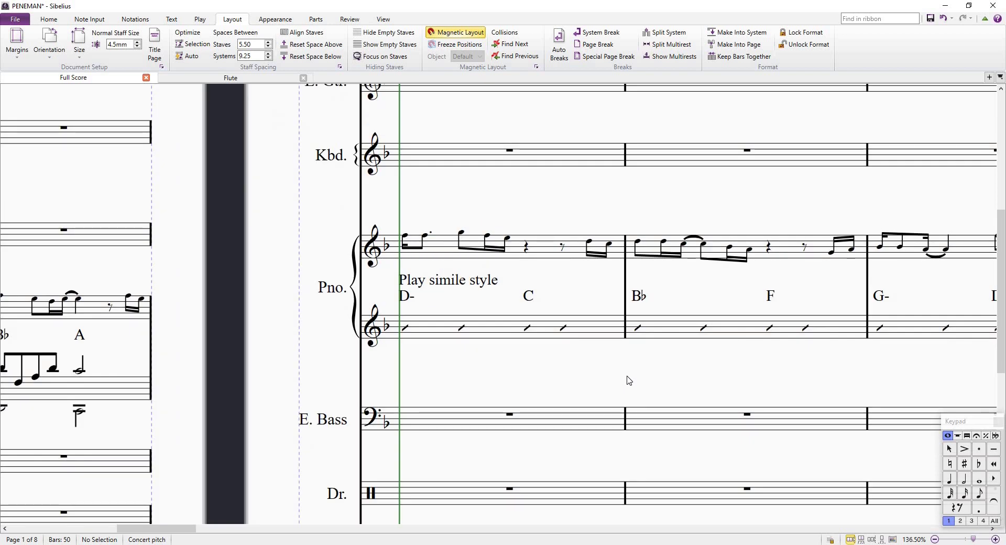
key(ctrl+minus)
key(ctrl+minus)
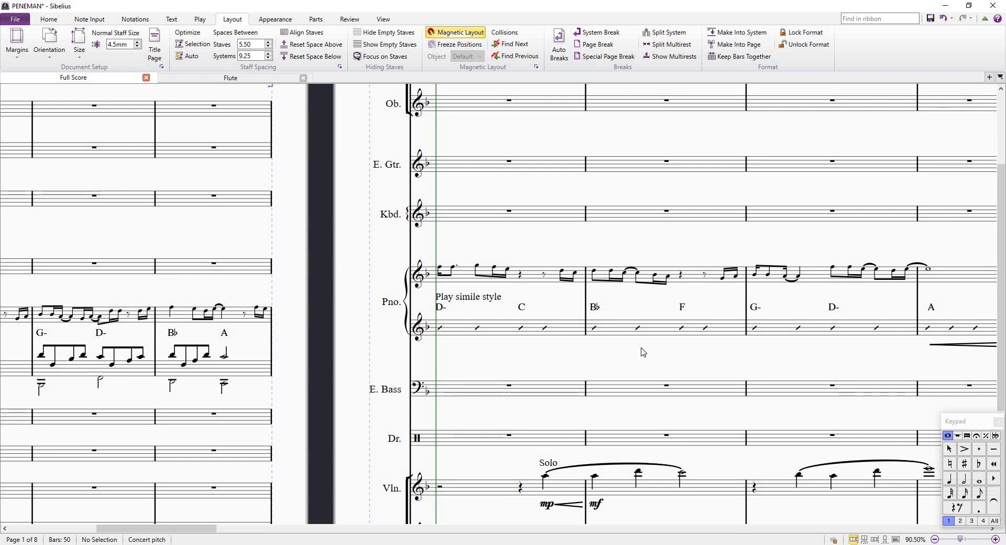
click(172, 356)
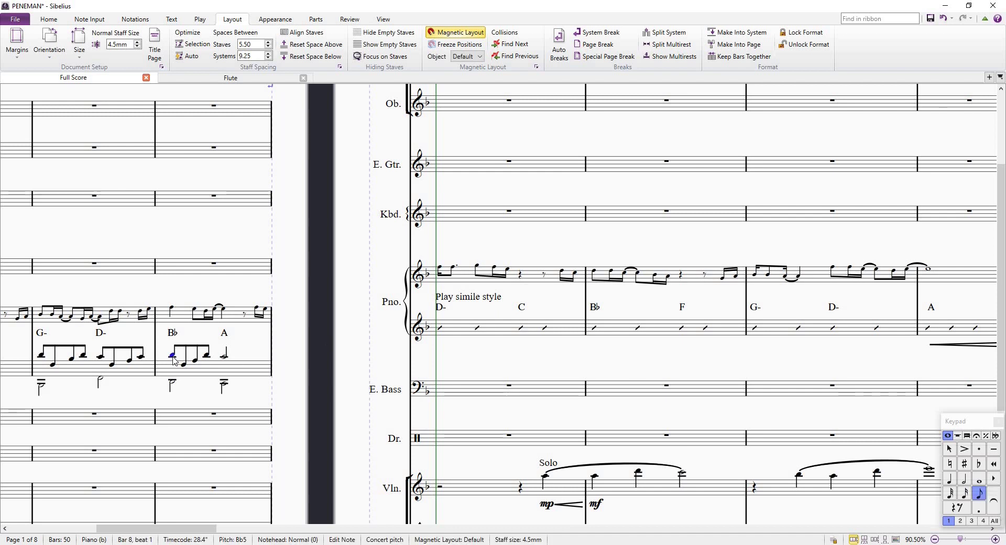
Play back the score from bar 9 of the lower Piano staff, stop during bar 10, and clear the selection.
click(505, 334)
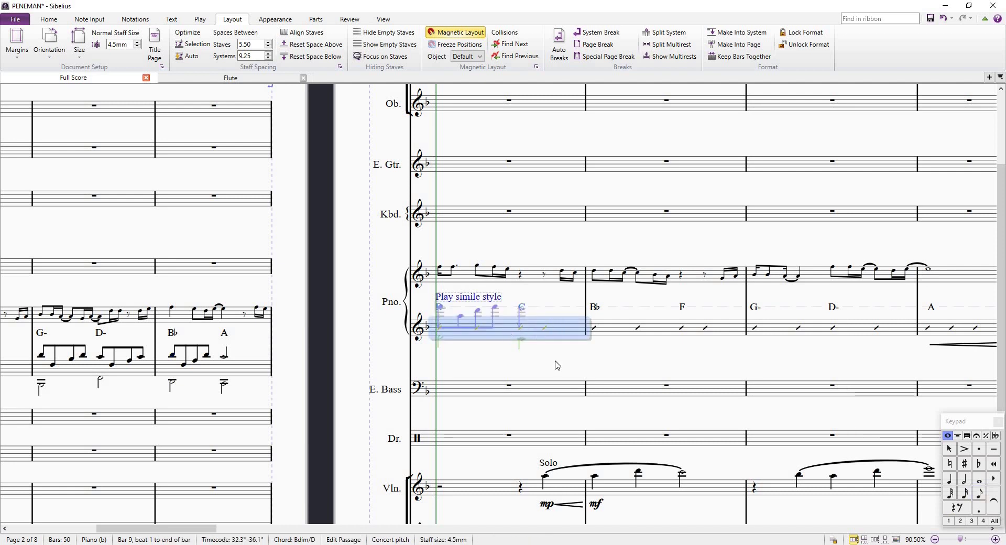
key(p)
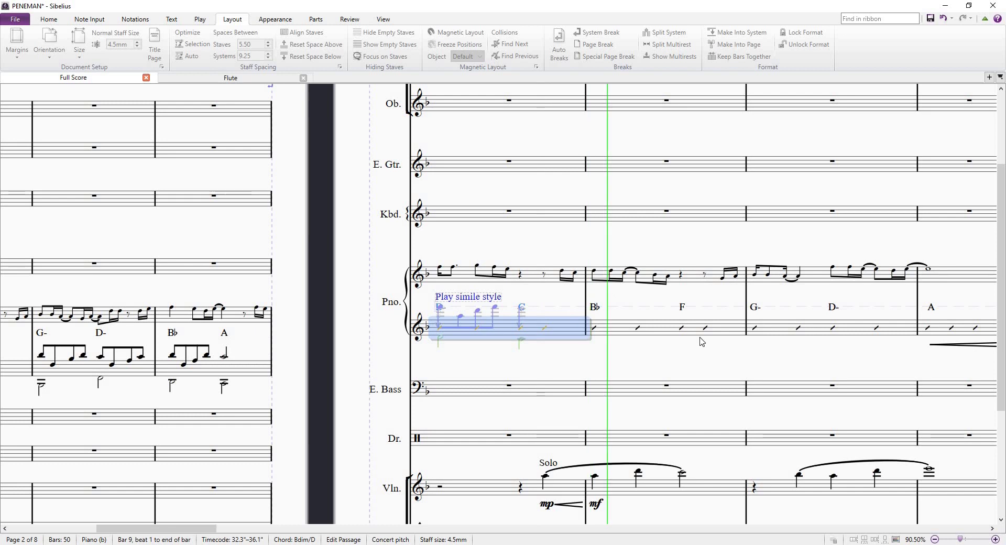
key(Escape)
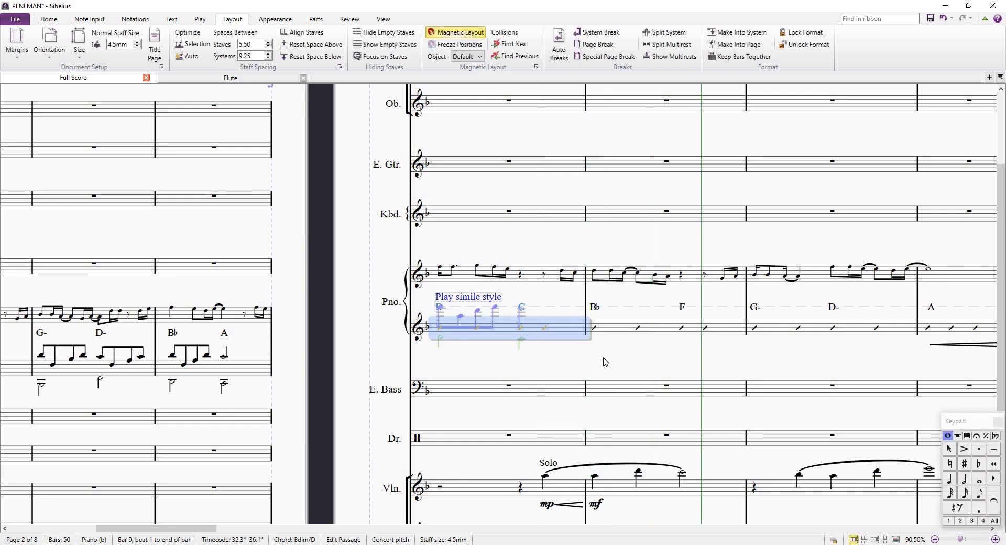
key(Escape)
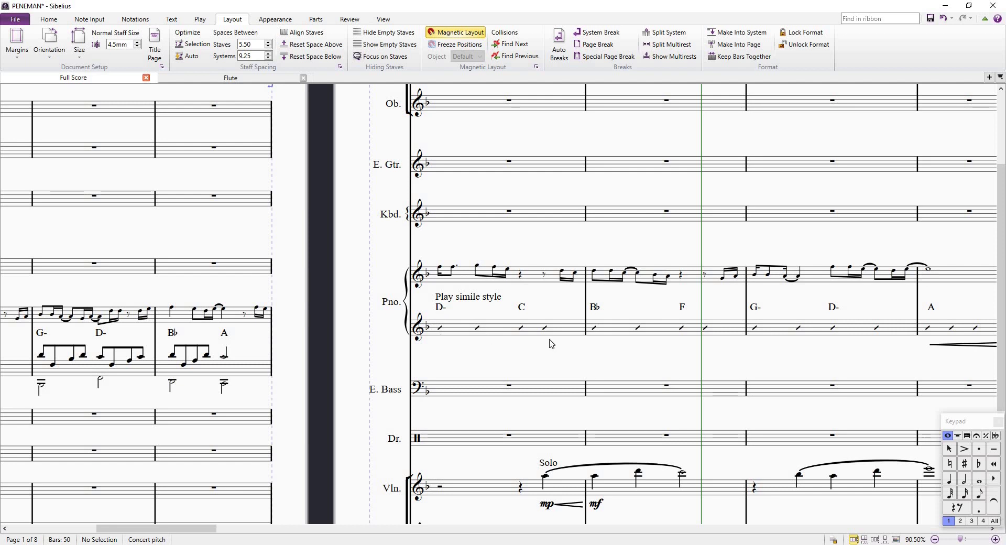
Select bars 9 to 14 of the lower Piano staff to inspect the hidden notes beneath the slashes, and clear the selection.
click(573, 334)
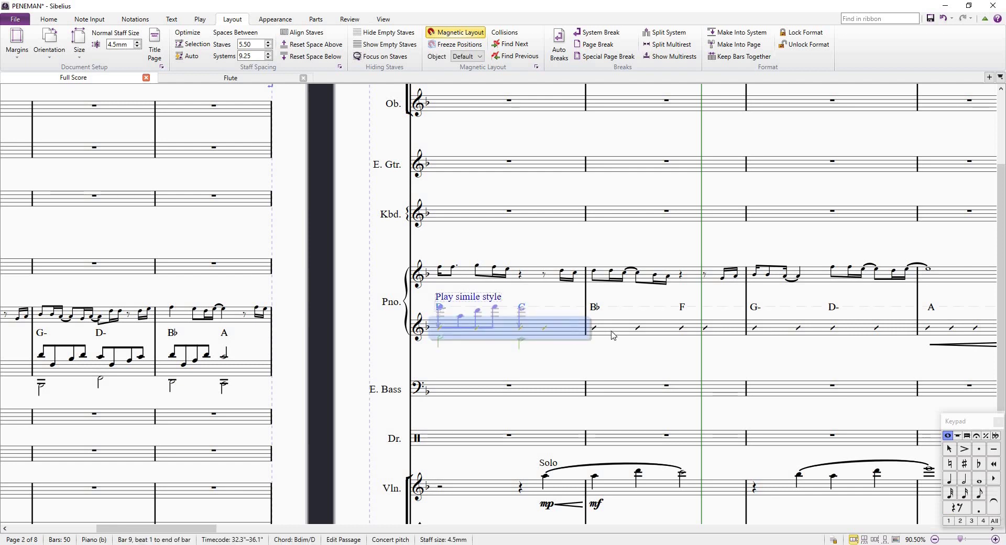
scroll(677, 329, right, 3)
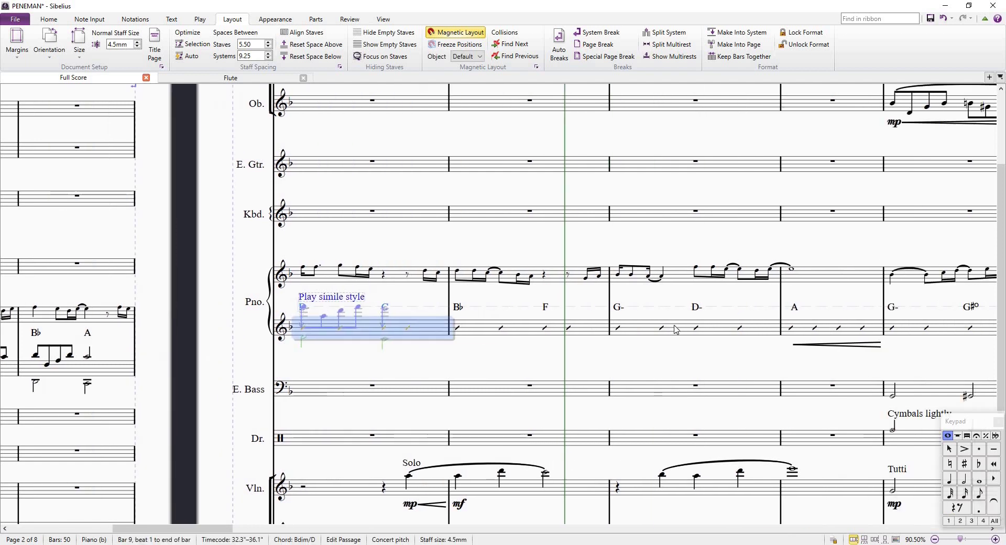
scroll(677, 330, down, 1)
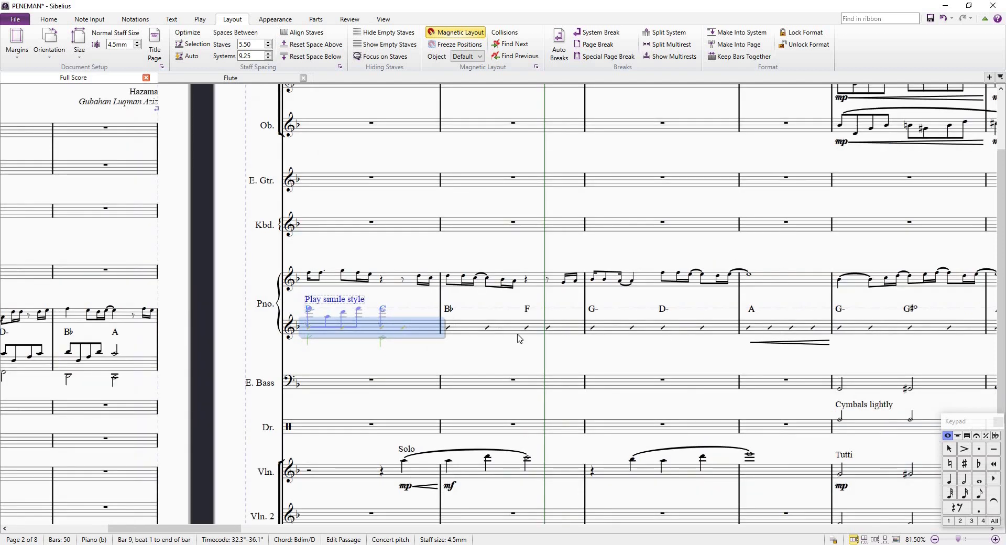
scroll(646, 351, down, 2)
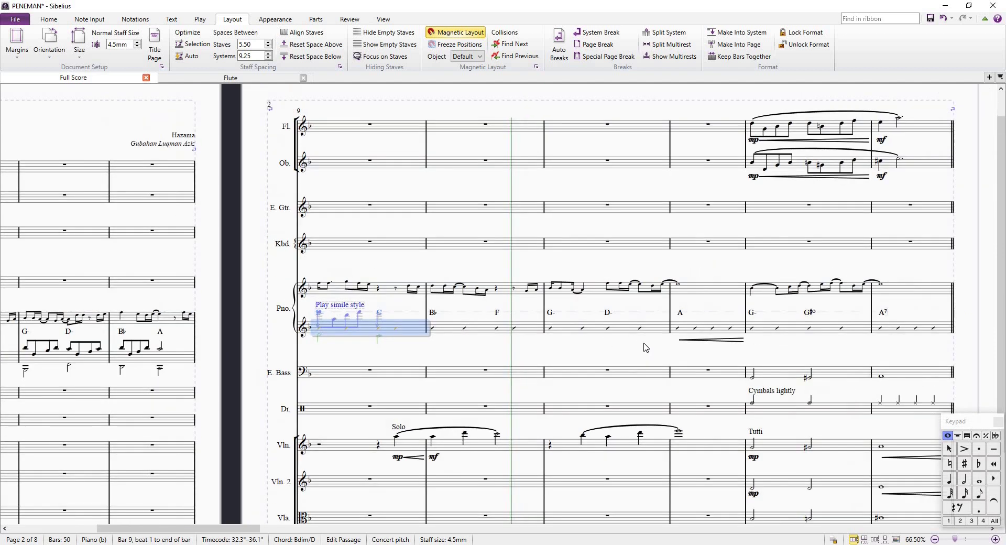
shift+click(943, 334)
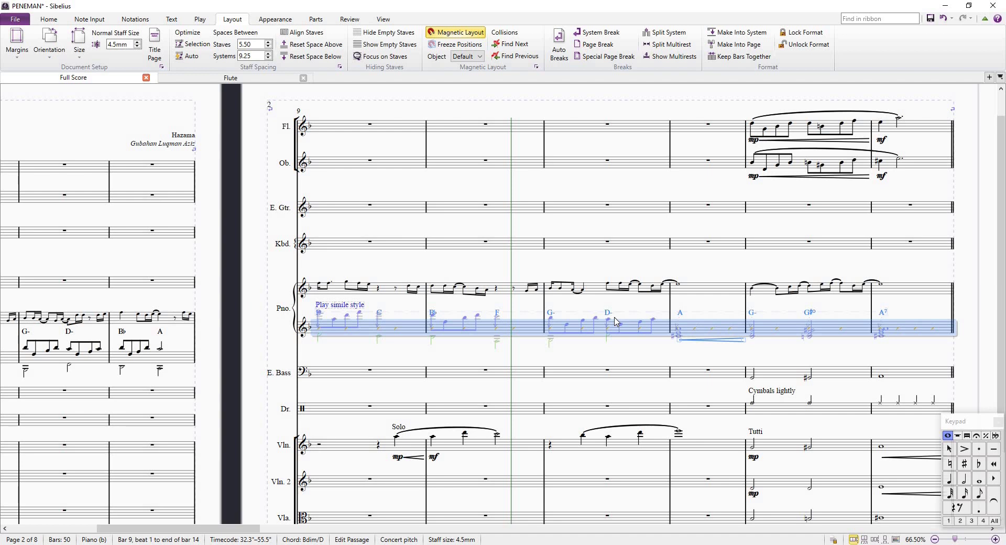
key(Escape)
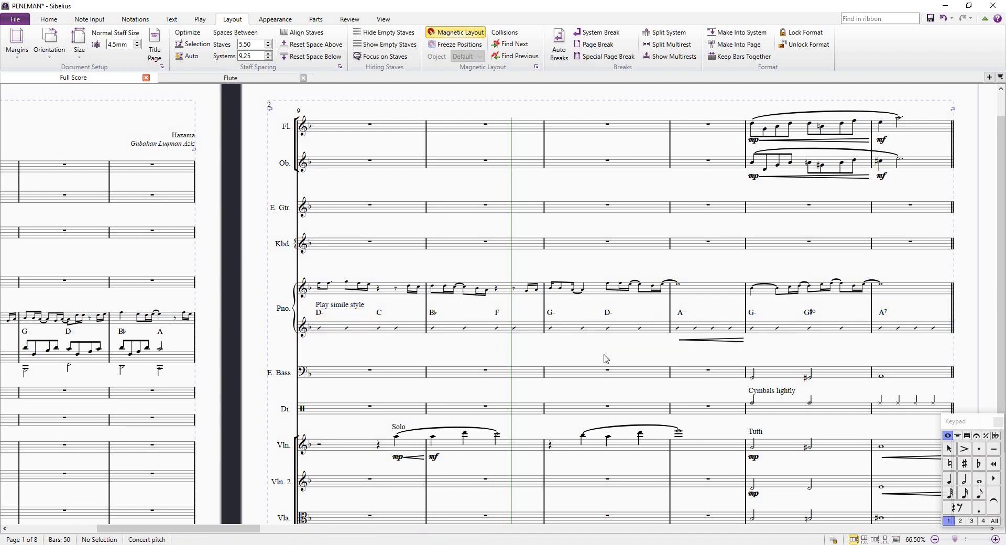
Reselect the lower Piano staff passage from bar 9 through bar 14, check it against the string staves below, and deselect it.
click(404, 329)
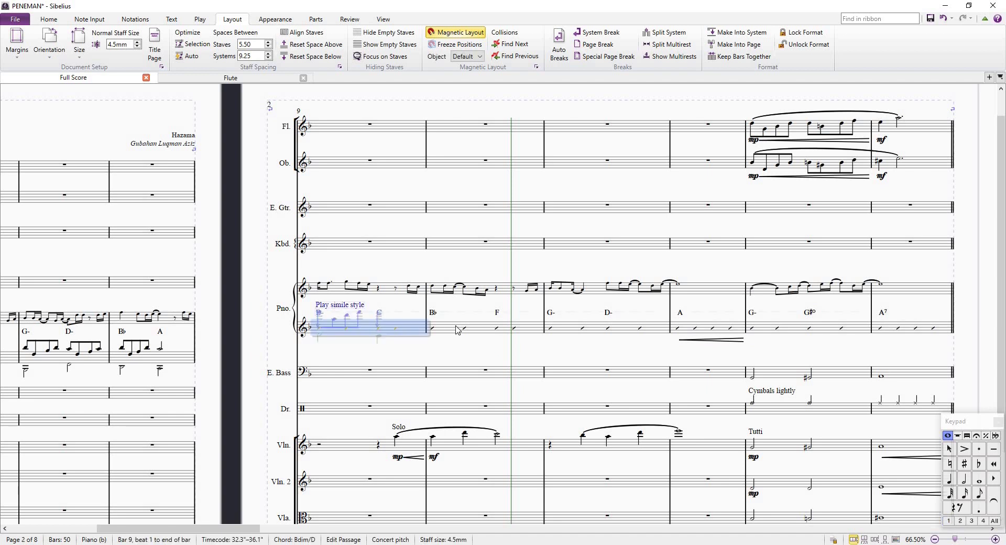
drag(564, 330, 945, 332)
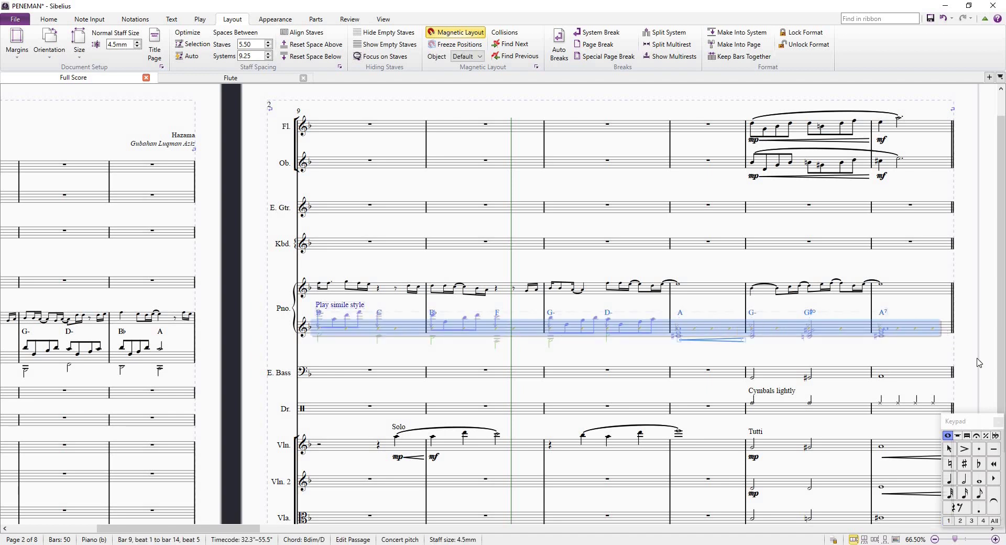
scroll(468, 341, down, 2)
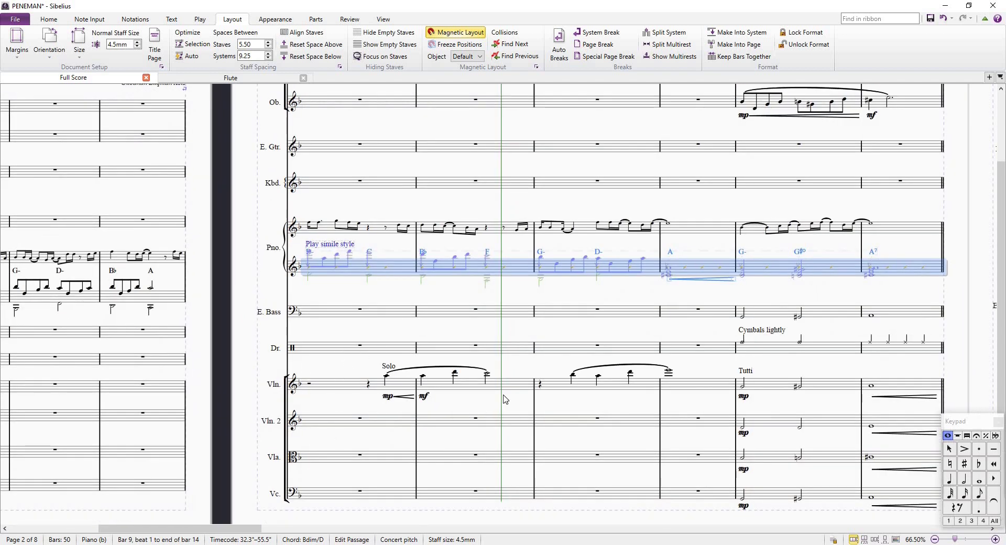
scroll(524, 325, up, 1)
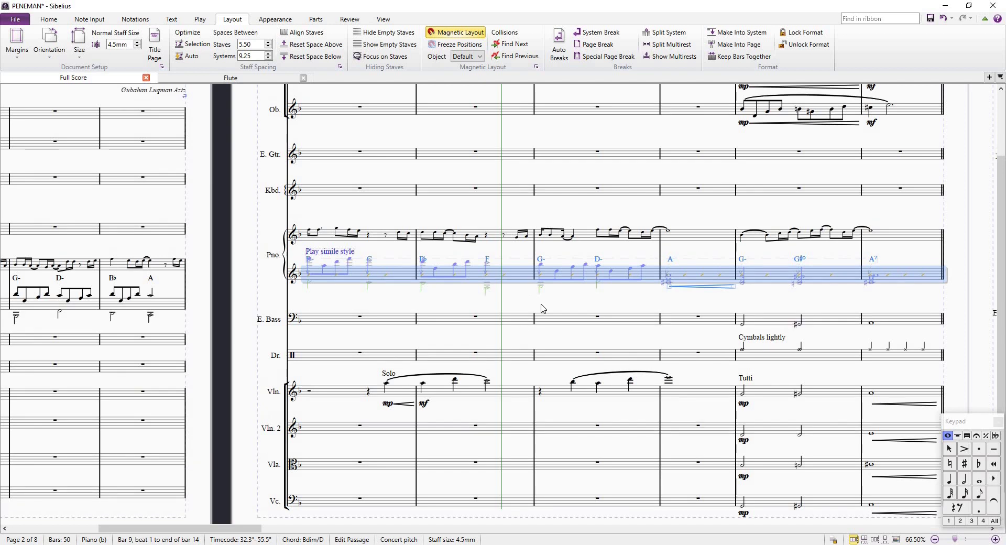
key(Escape)
Highlight the hidden piano notes of bars 9 to 14 once more and clear the passage selection.
click(380, 277)
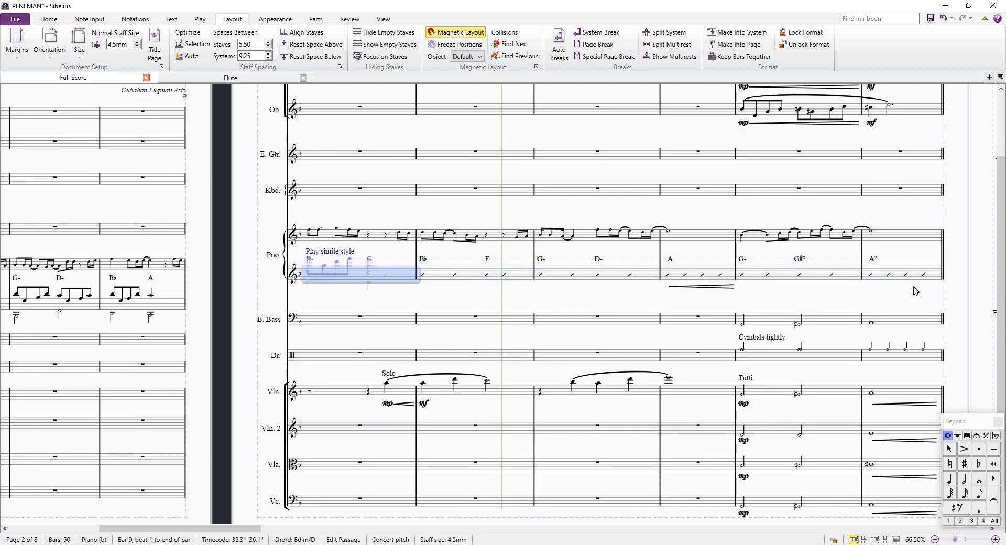
shift+click(936, 278)
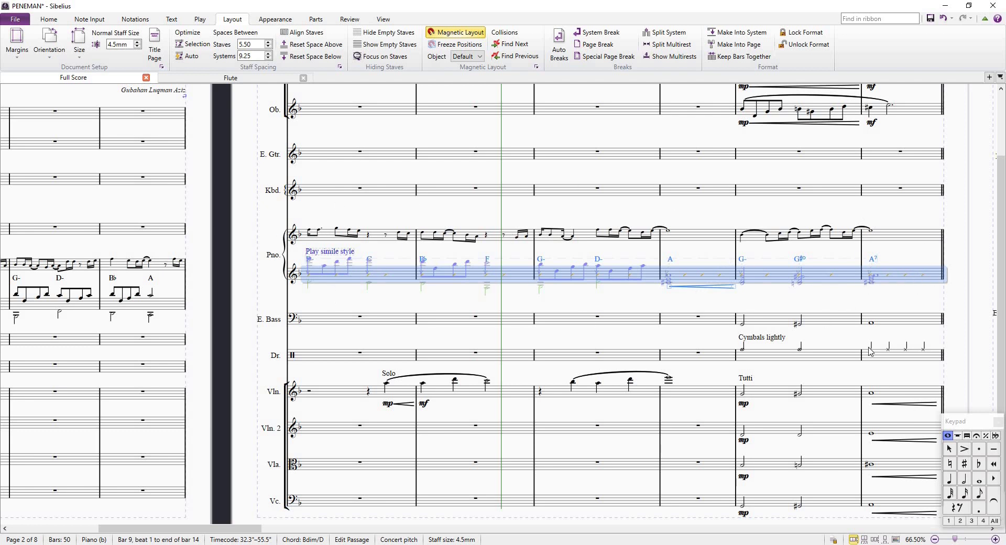
click(955, 182)
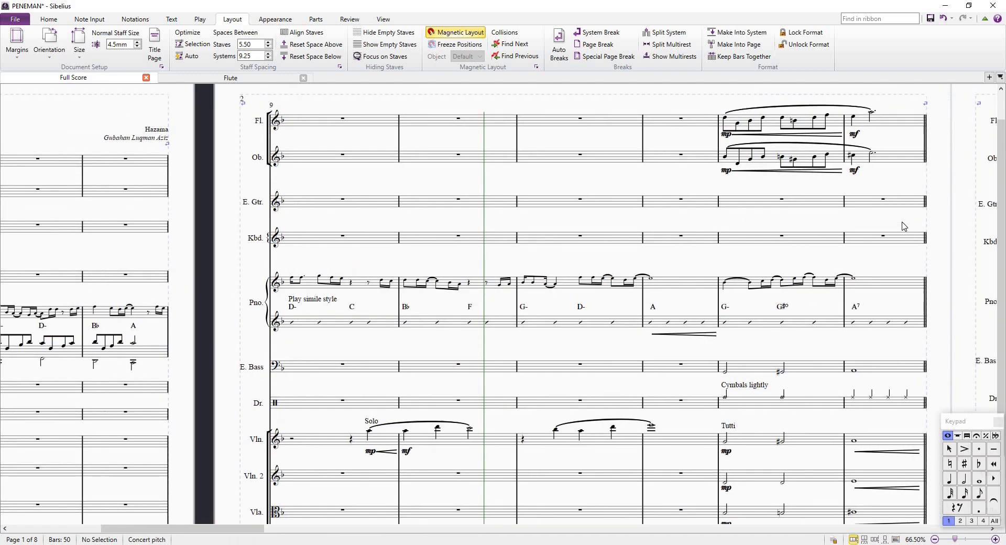
Review the section starts from rehearsal mark 5 on page 1 to rehearsal mark 15 on page 3.
drag(902, 227, 395, 223)
scroll(395, 222, left, 10)
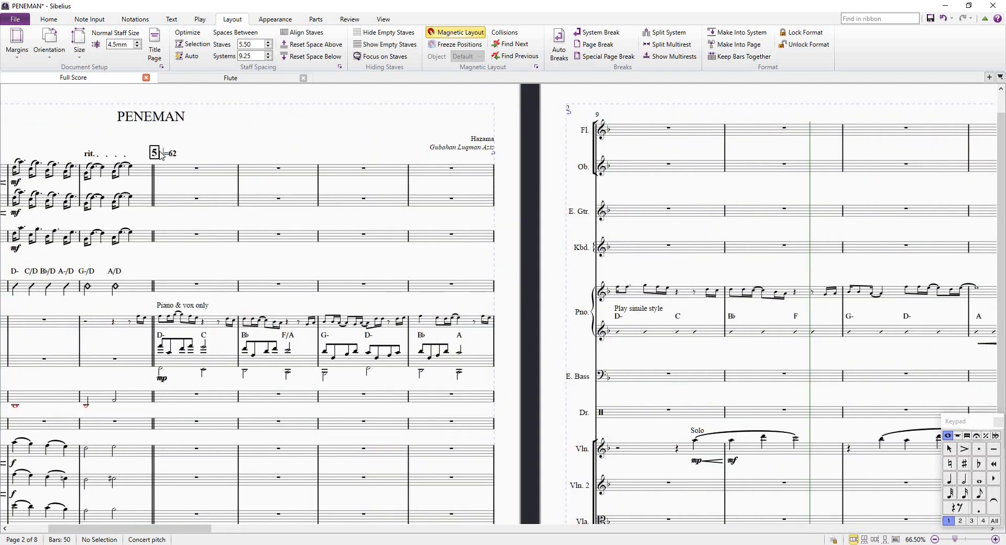
scroll(435, 204, right, 6)
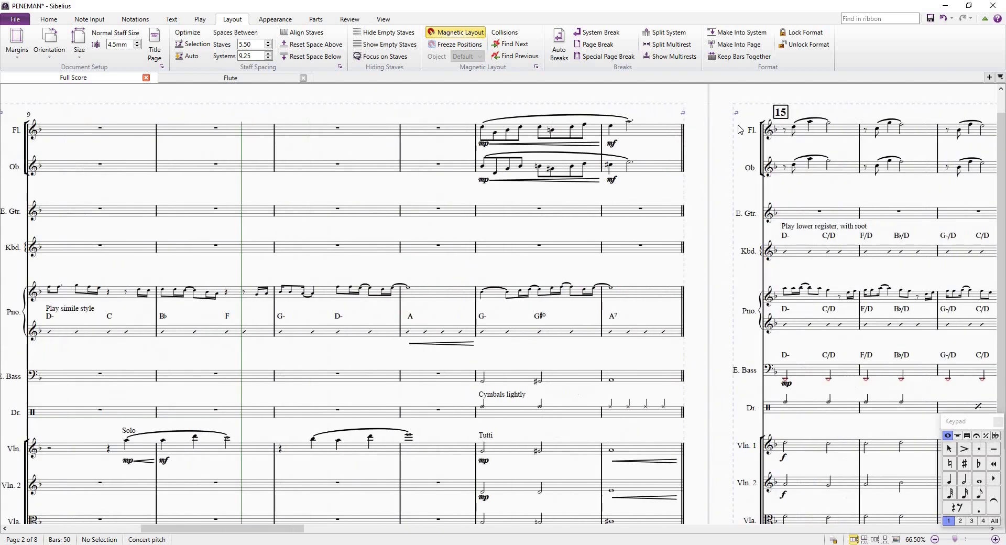
scroll(740, 128, right, 2)
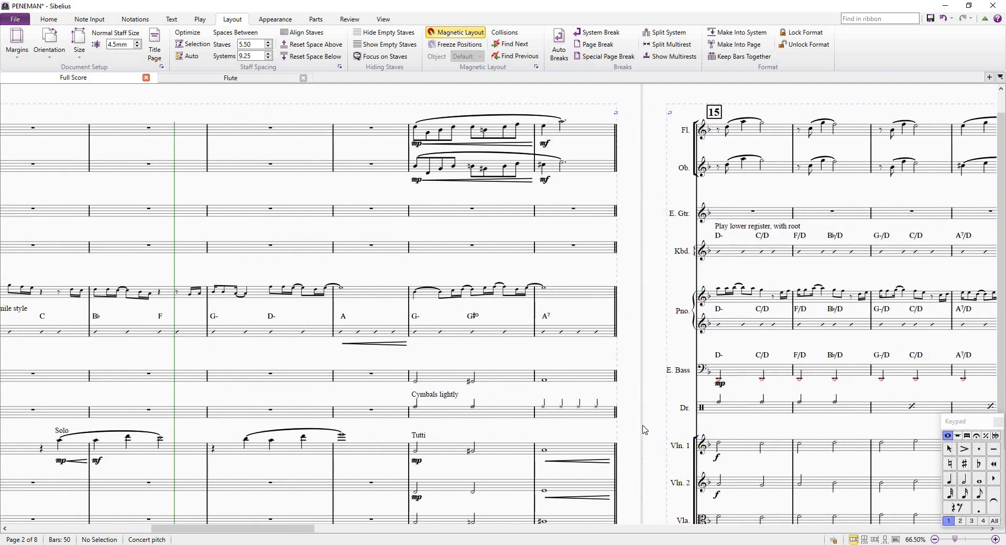
scroll(666, 309, down, 1)
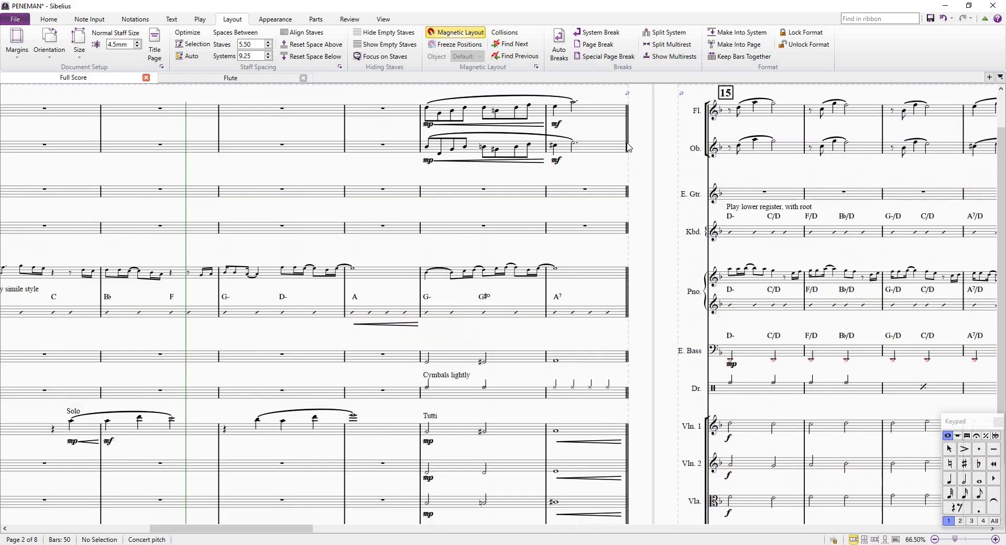
Select and deselect bar 14 of the upper Piano staff, and check the double barline at the end of page 2 across all staves.
scroll(628, 147, up, 2)
click(618, 301)
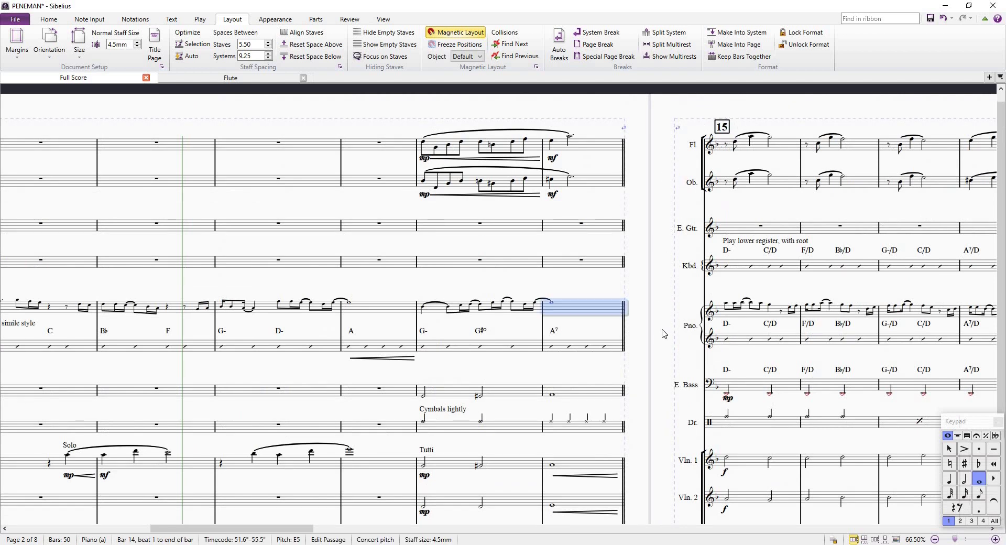
click(659, 264)
scroll(659, 270, down, 4)
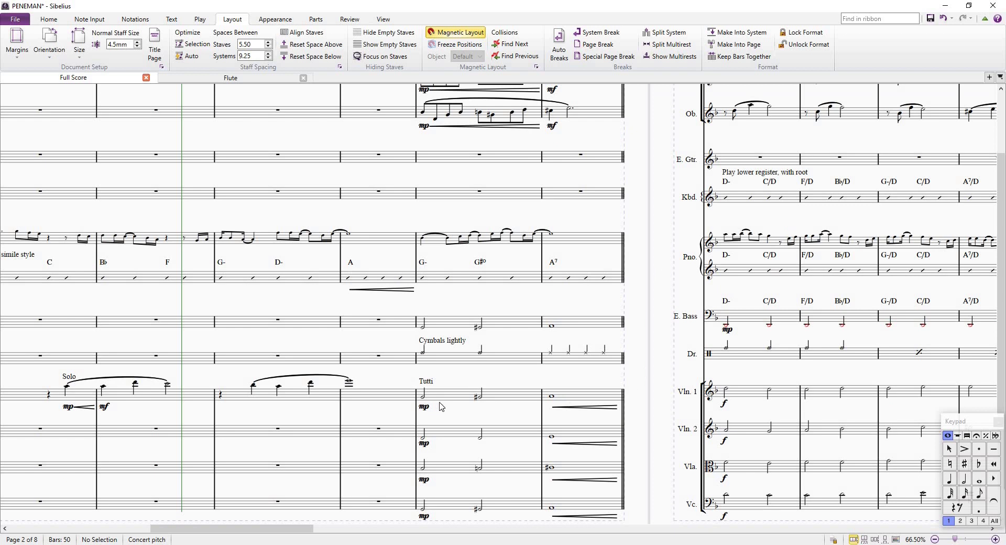
scroll(665, 246, up, 2)
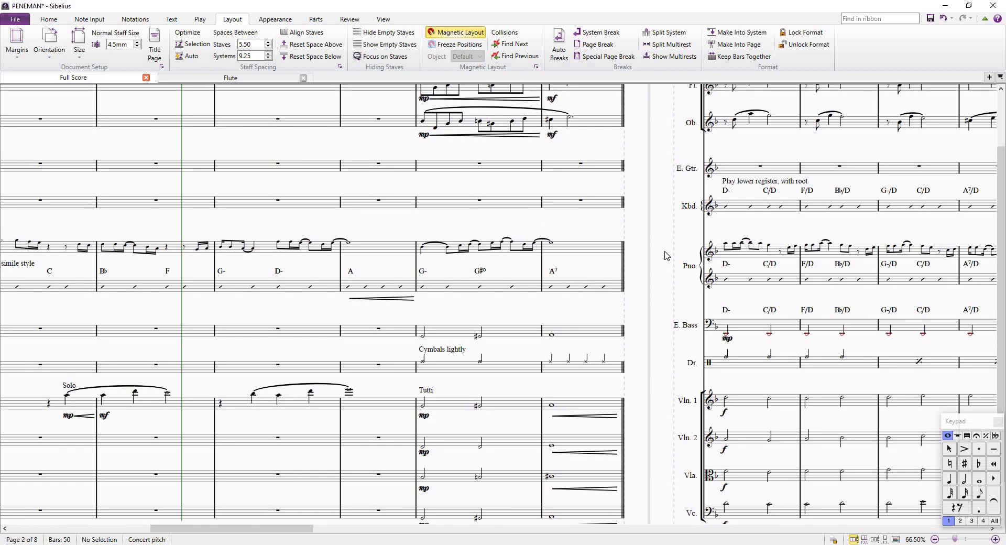
Examine the section change between pages 2 and 3, selecting the double barline after bar 14 and the rehearsal mark 15.
scroll(542, 168, right, 6)
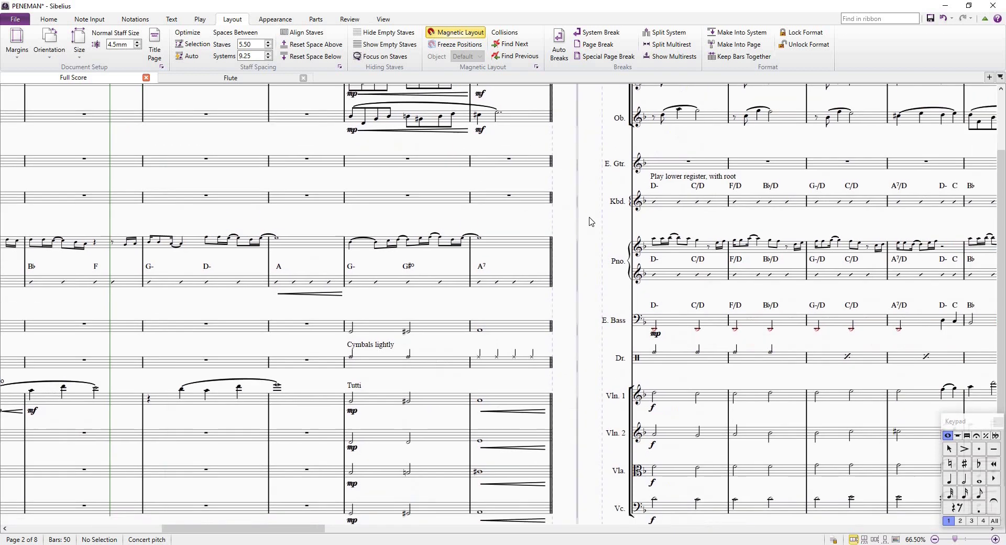
scroll(592, 222, down, 2)
scroll(423, 212, up, 4)
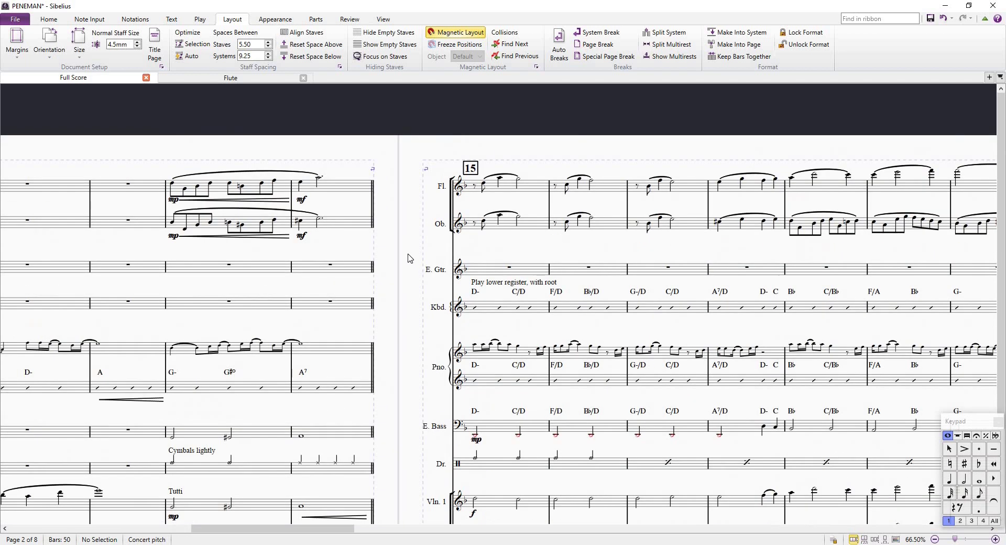
scroll(413, 209, down, 3)
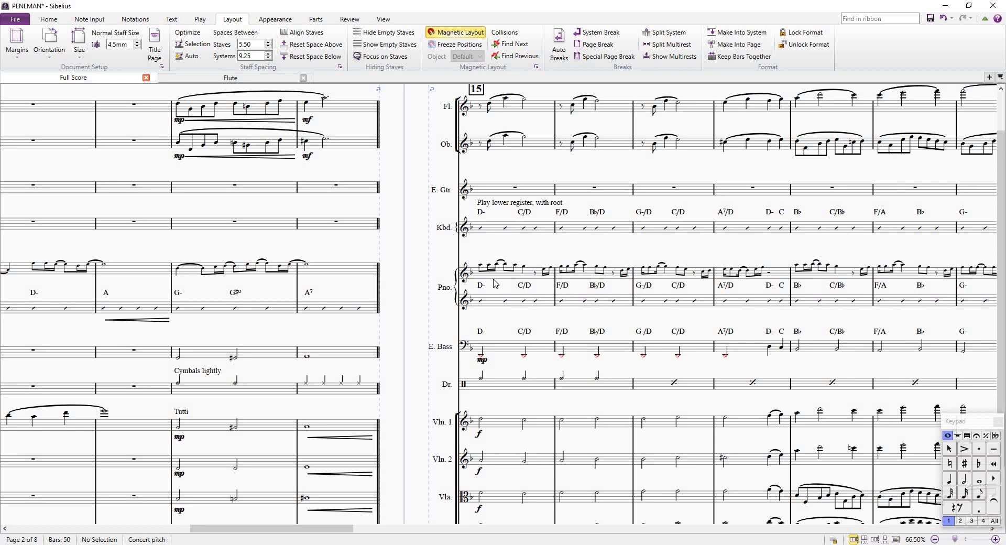
click(379, 122)
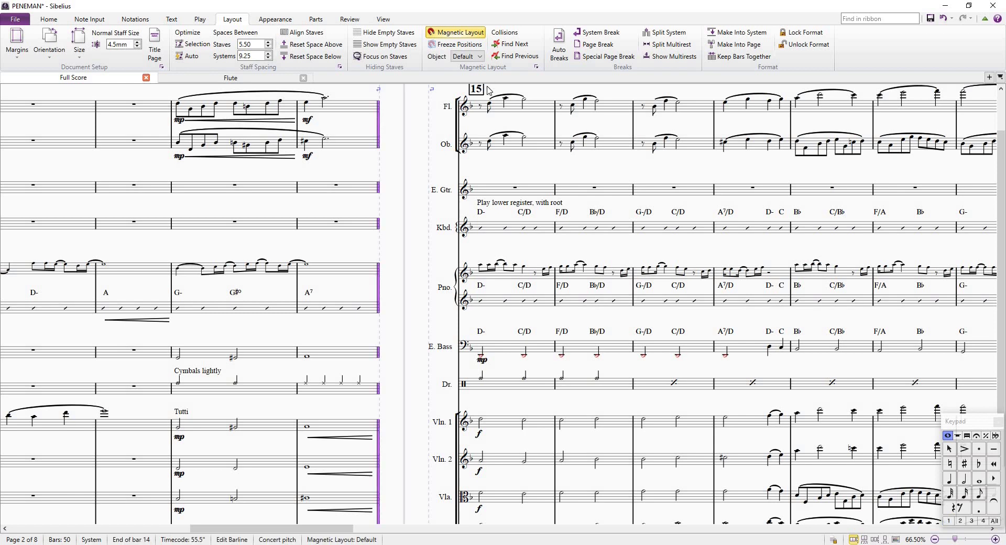
click(481, 94)
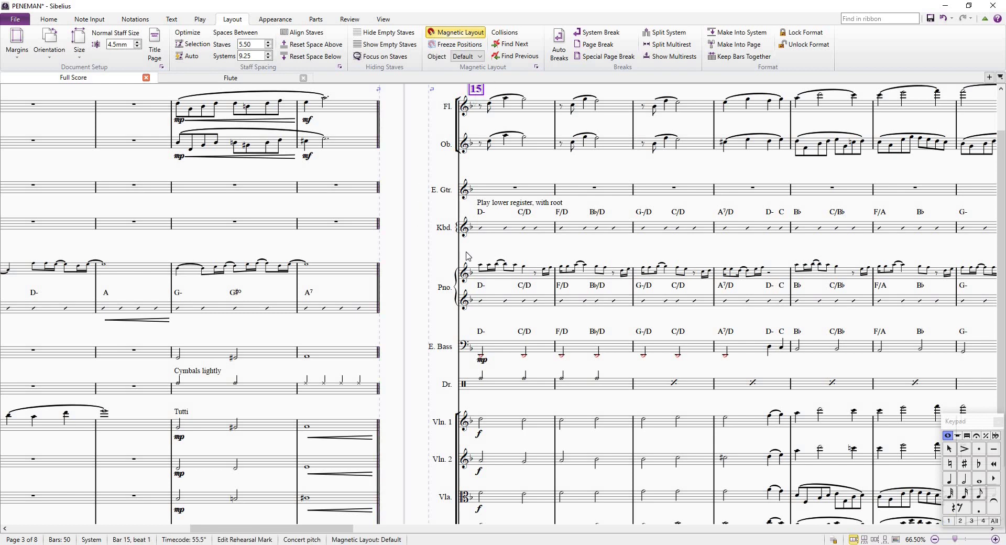
Select bar 15 of the Keyboard staff and inspect its chord slashes and "Play lower register, with root" marking in close-up.
scroll(472, 262, up, 1)
click(483, 271)
scroll(487, 265, up, 3)
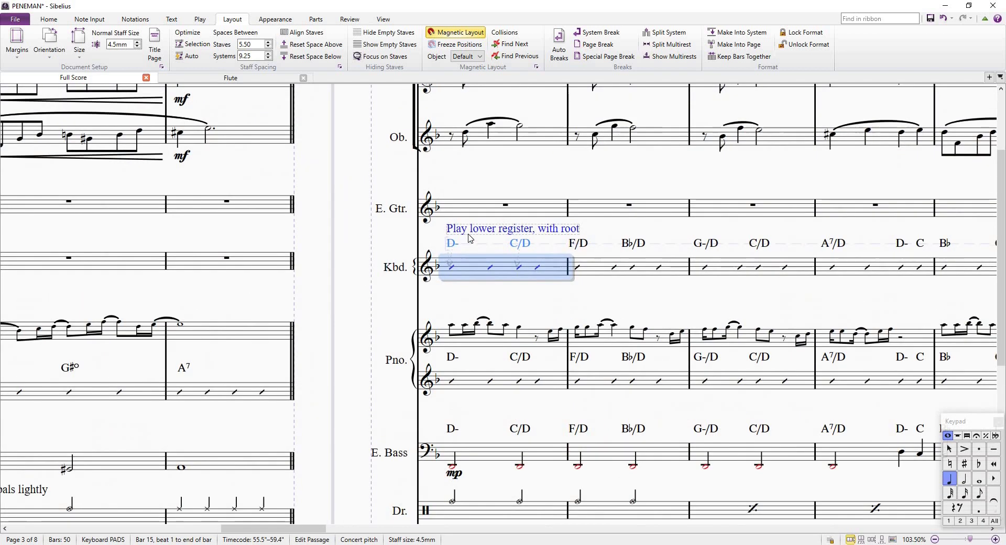
scroll(521, 225, down, 2)
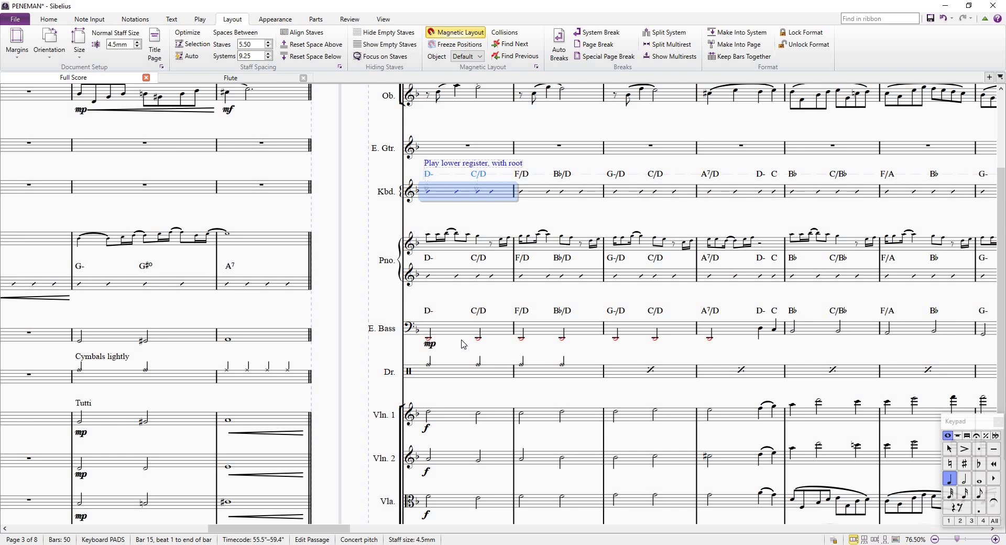
Select bar 13 of the Drum Set staff, inspect its "Cymbals lightly" marking in close-up, and clear the selection.
scroll(188, 316, down, 2)
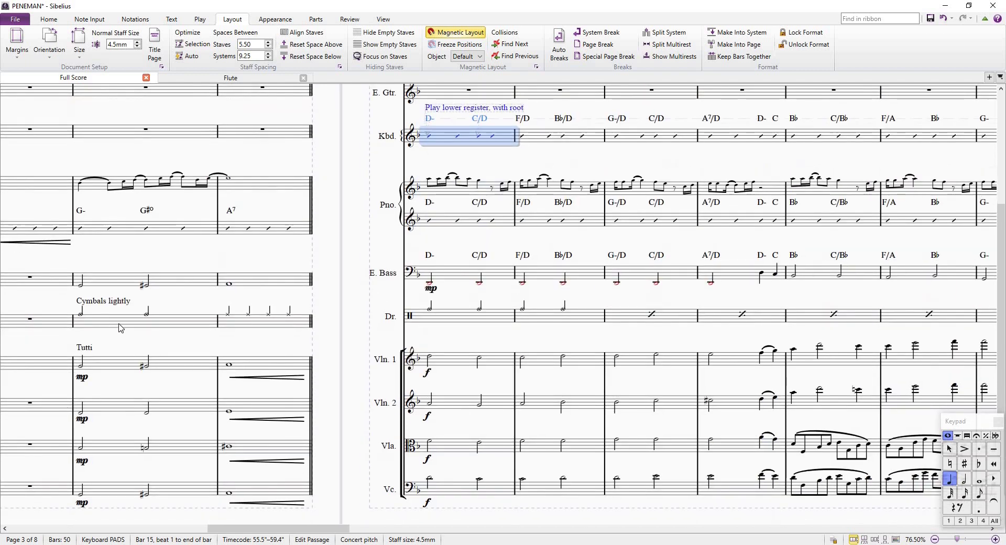
click(160, 331)
scroll(168, 335, up, 3)
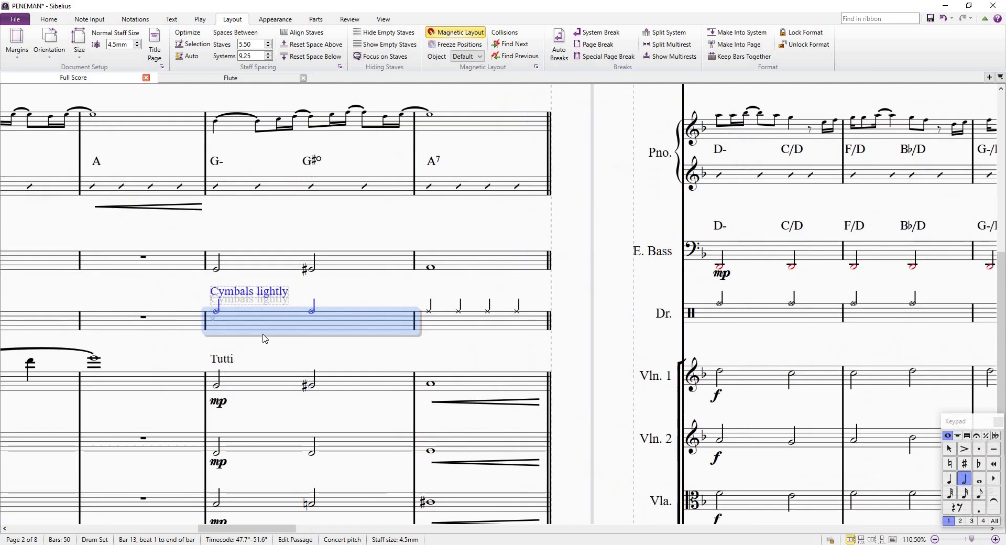
scroll(265, 338, up, 2)
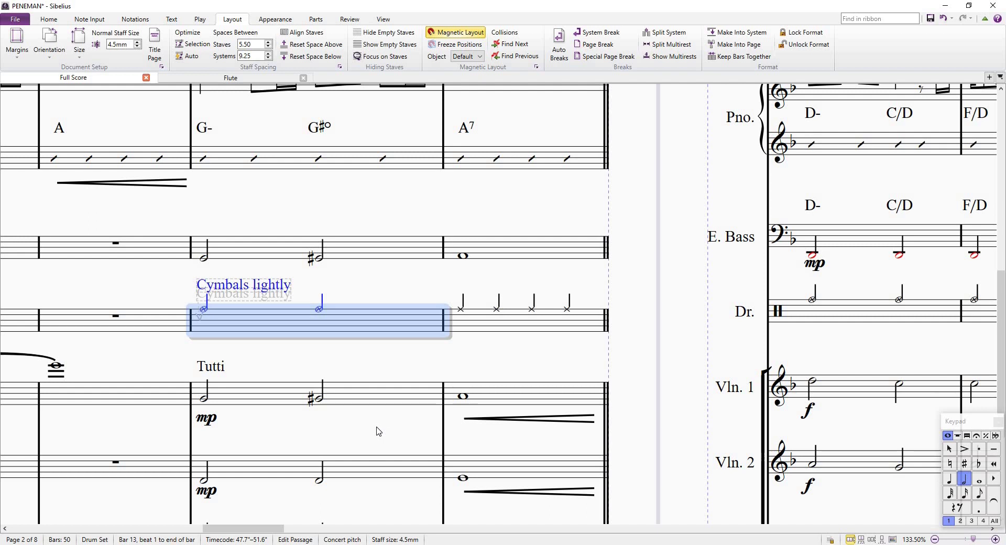
key(Escape)
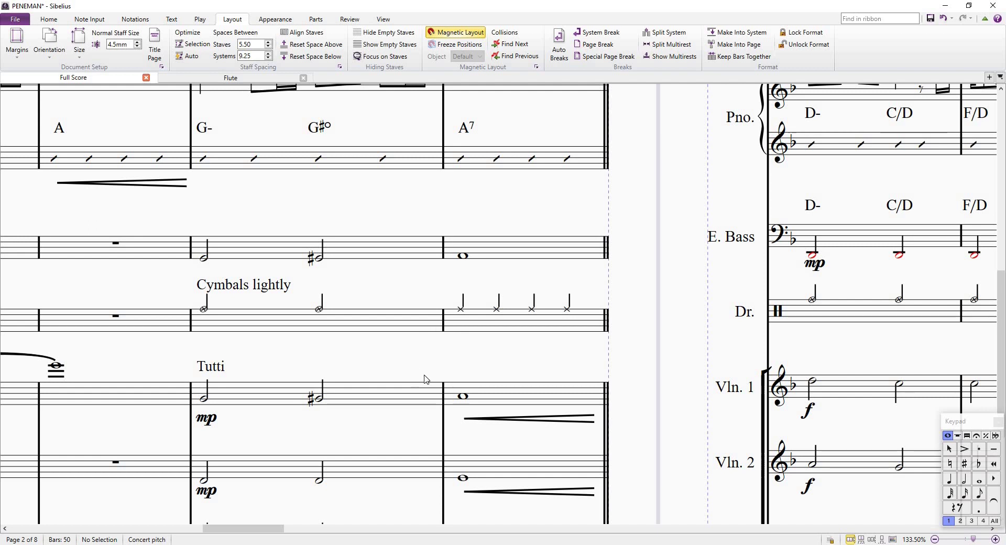
Check the "Solo" and "Tutti" indications along the first violin staff on page 2.
scroll(433, 370, down, 2)
scroll(448, 312, down, 2)
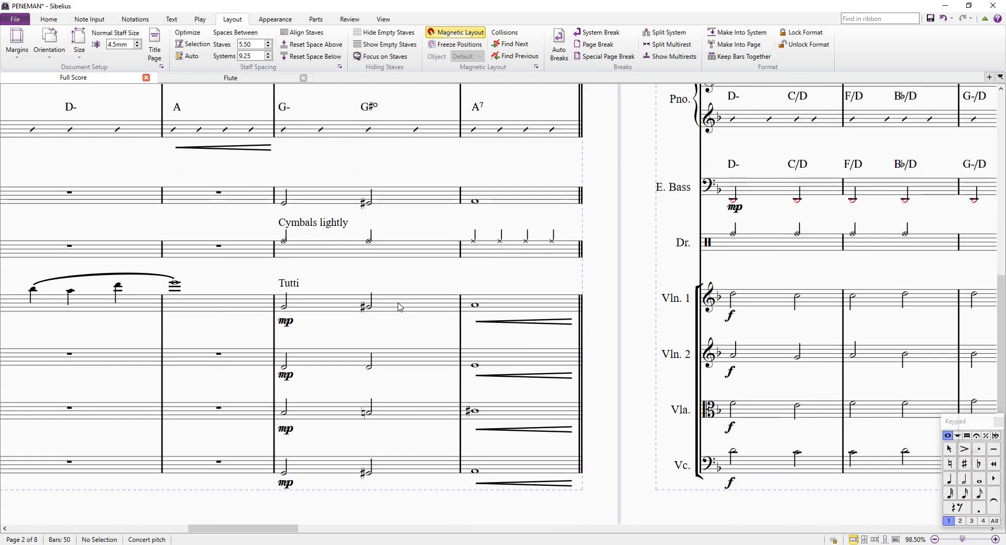
scroll(392, 298, left, 6)
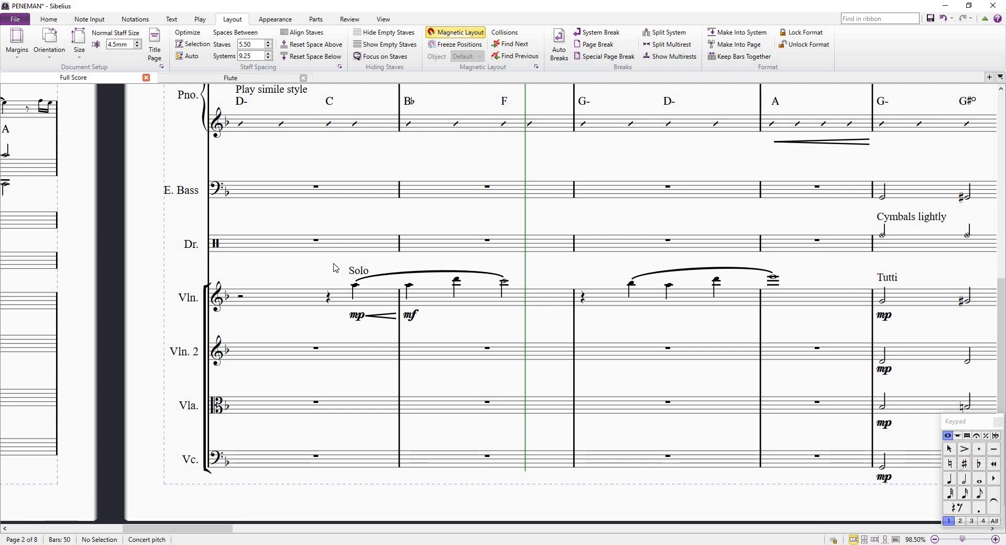
scroll(448, 288, right, 4)
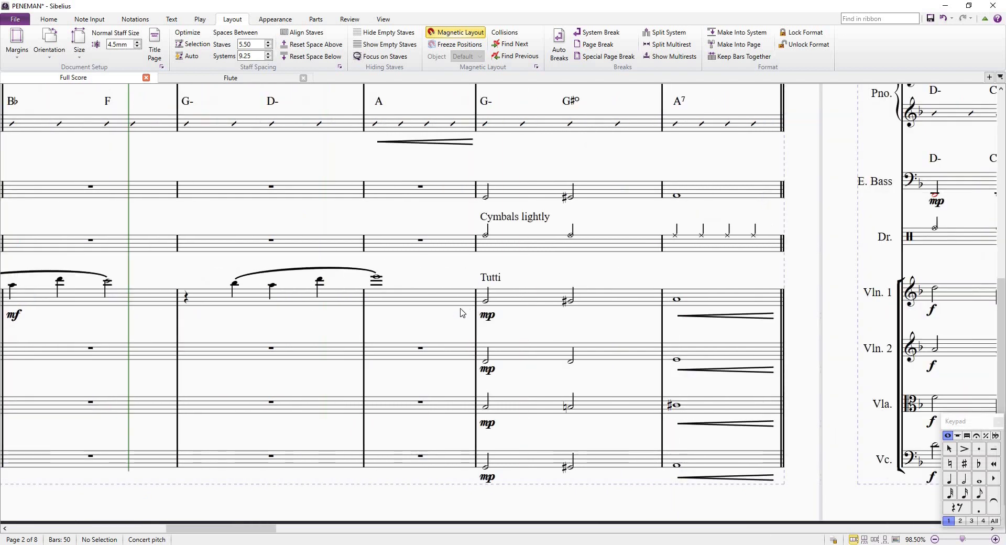
scroll(460, 312, left, 4)
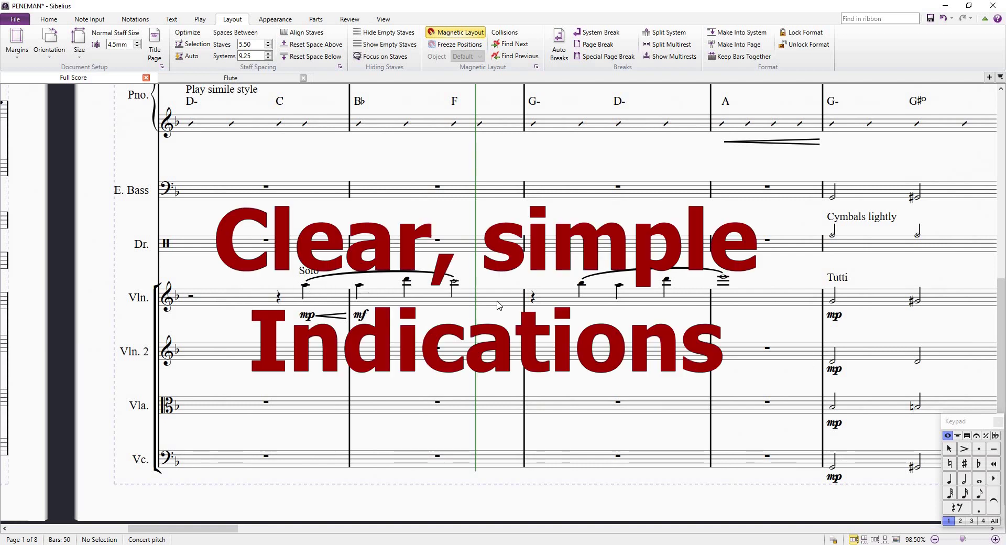
scroll(498, 305, right, 3)
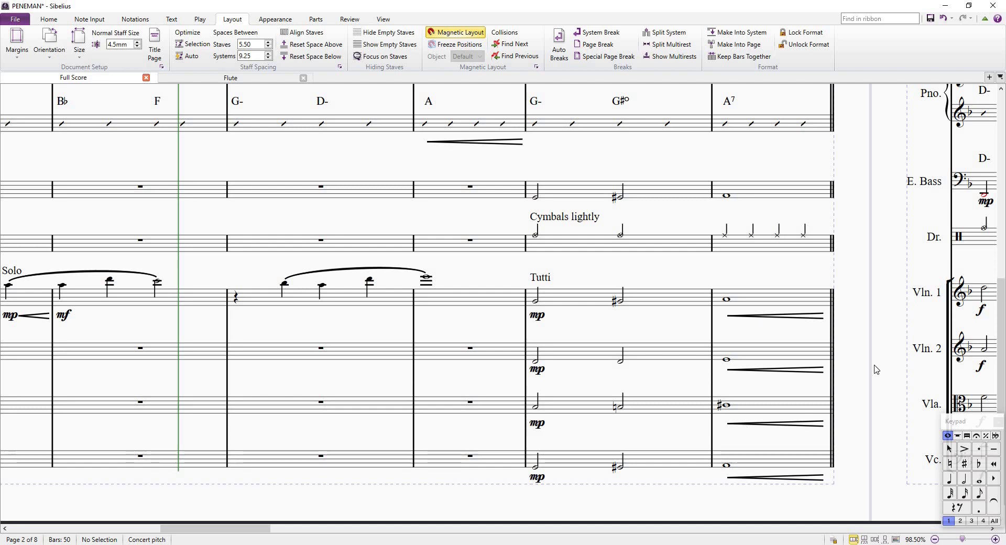
Select bar 14 of the Violin 1 staff and follow its crescendo hairpin into the f dynamic at rehearsal mark 15.
scroll(876, 370, right, 2)
click(699, 294)
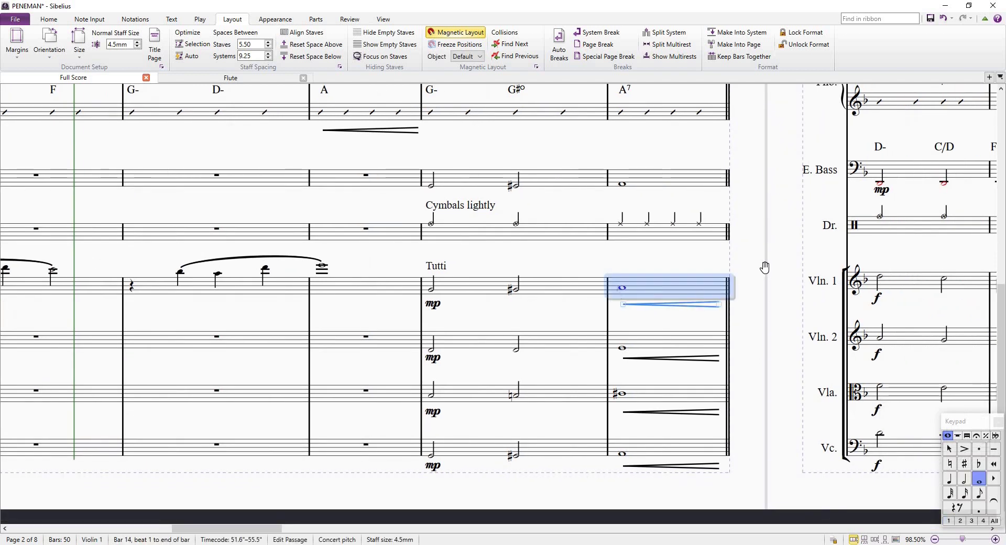
scroll(600, 262, right, 6)
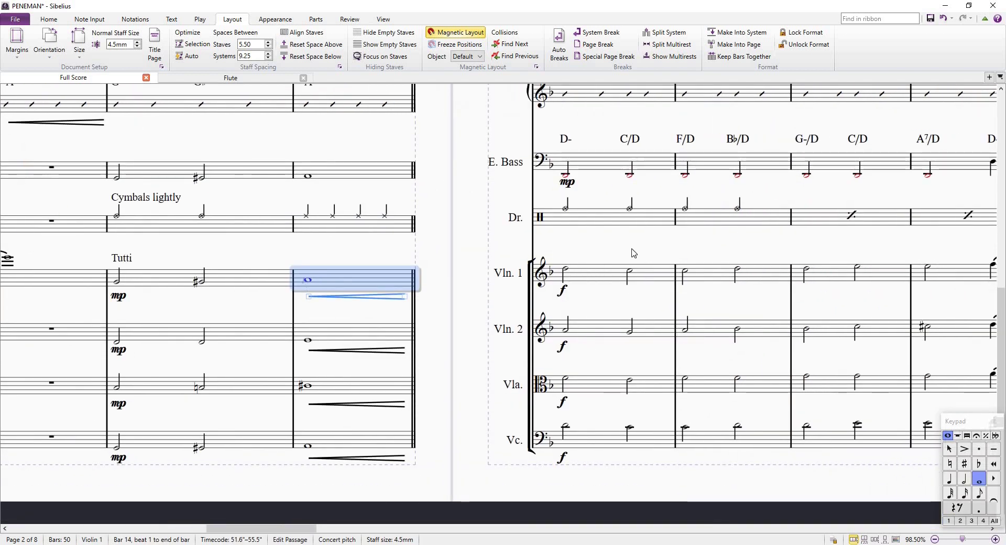
scroll(635, 251, down, 5)
scroll(634, 253, right, 4)
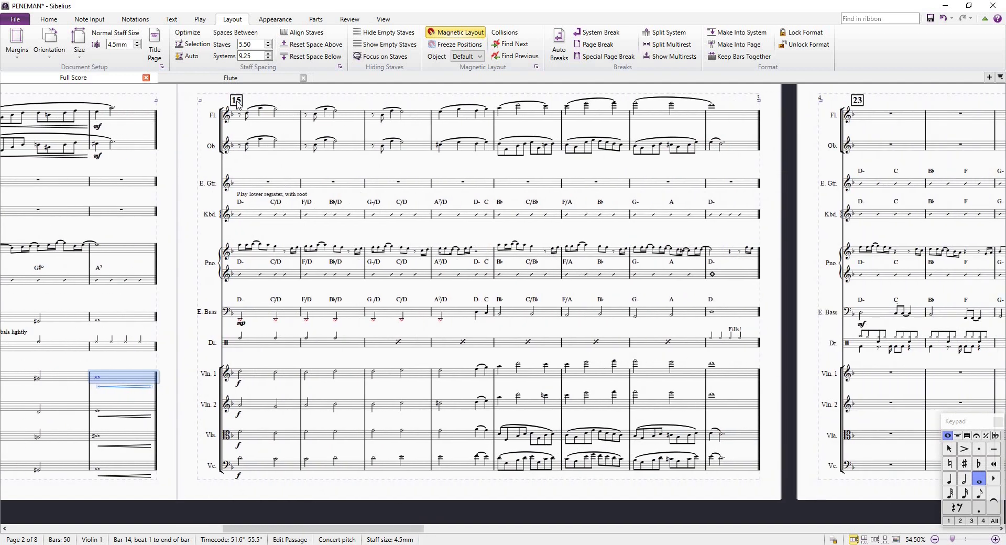
Select bar 15 of the Flute staff and then of the Electric Bass staff, and inspect the bass notes and mp marking.
click(263, 121)
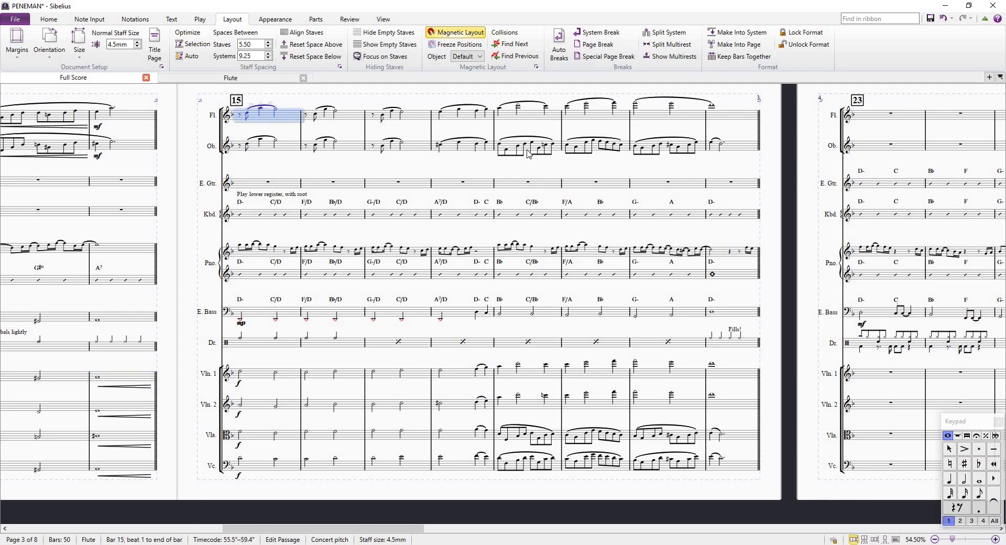
scroll(240, 144, right, 2)
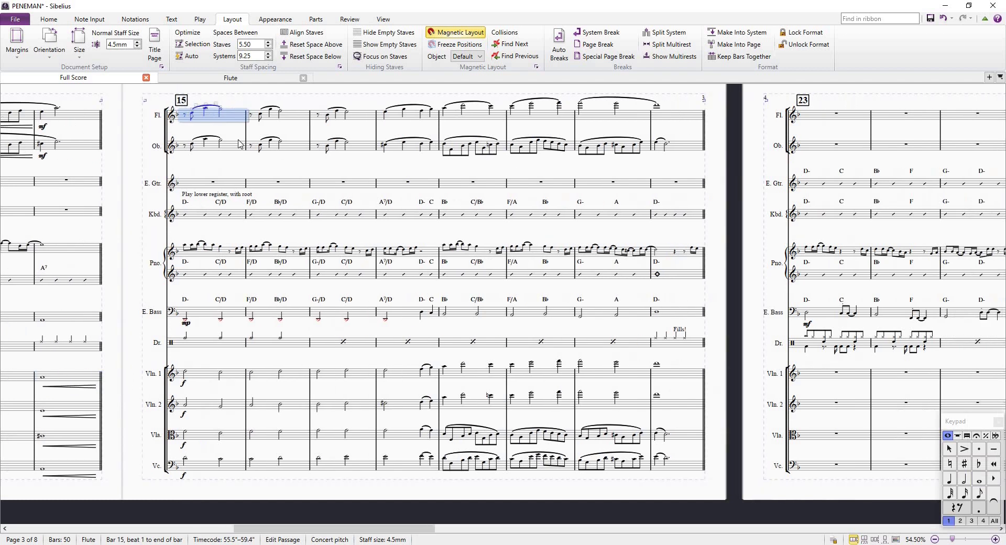
click(223, 318)
scroll(222, 318, up, 4)
scroll(222, 318, down, 1)
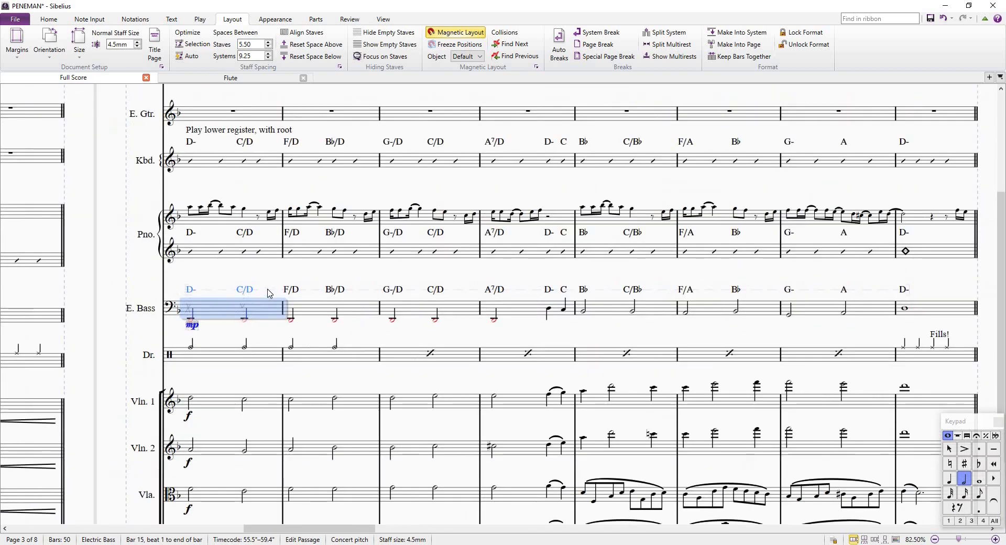
Compare the end of page 2 with the section at rehearsal mark 15 on page 3, and clear the bass bar selection.
scroll(264, 291, down, 1)
scroll(233, 261, down, 1)
scroll(233, 261, left, 5)
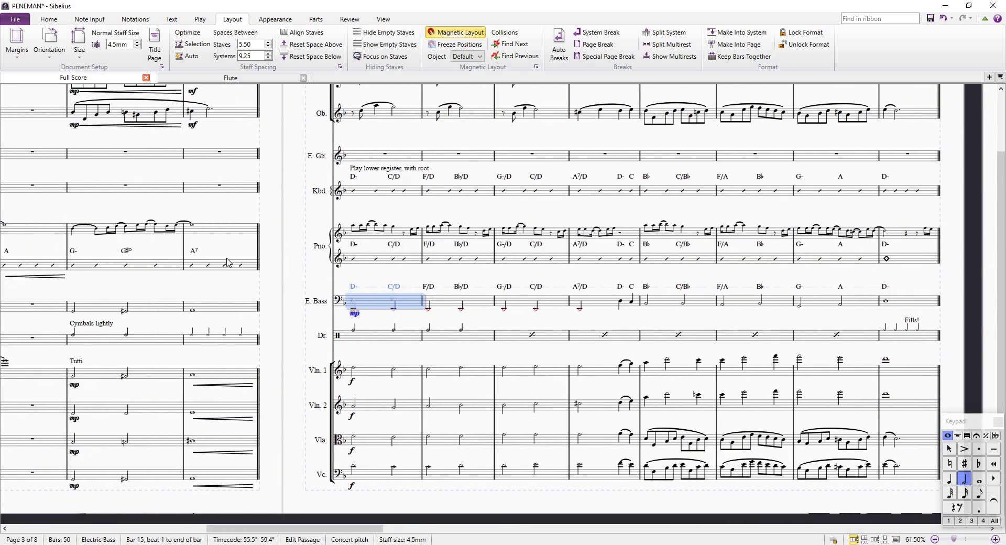
scroll(230, 267, right, 5)
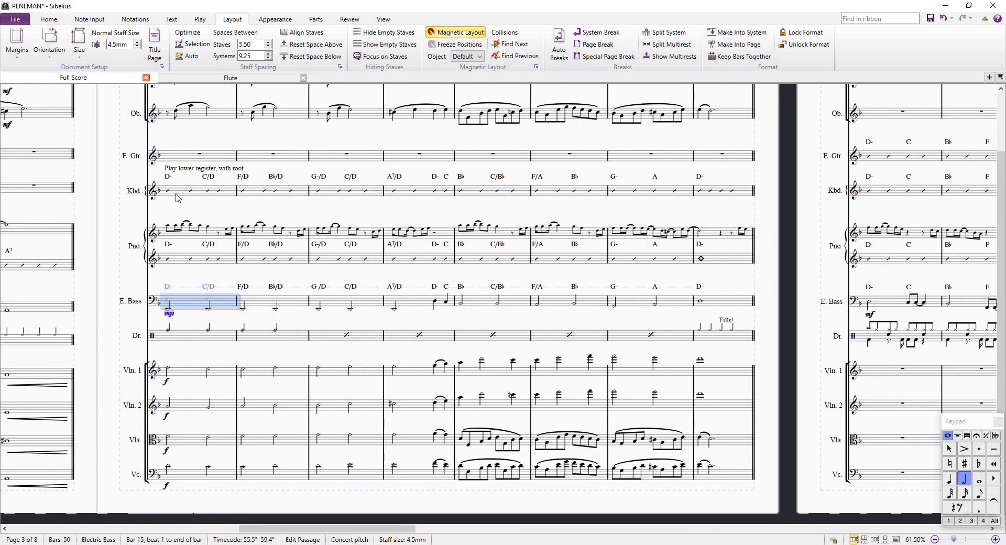
scroll(178, 206, left, 5)
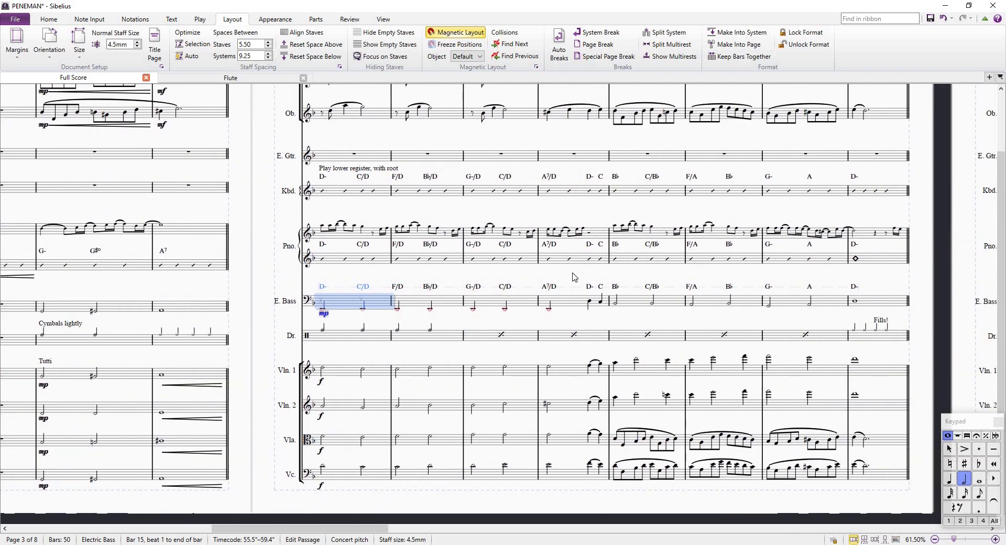
click(573, 275)
Select bar 22 of the Drum Set staff at the end of page 3 and inspect its "Fills!" marking in close-up.
scroll(571, 277, right, 15)
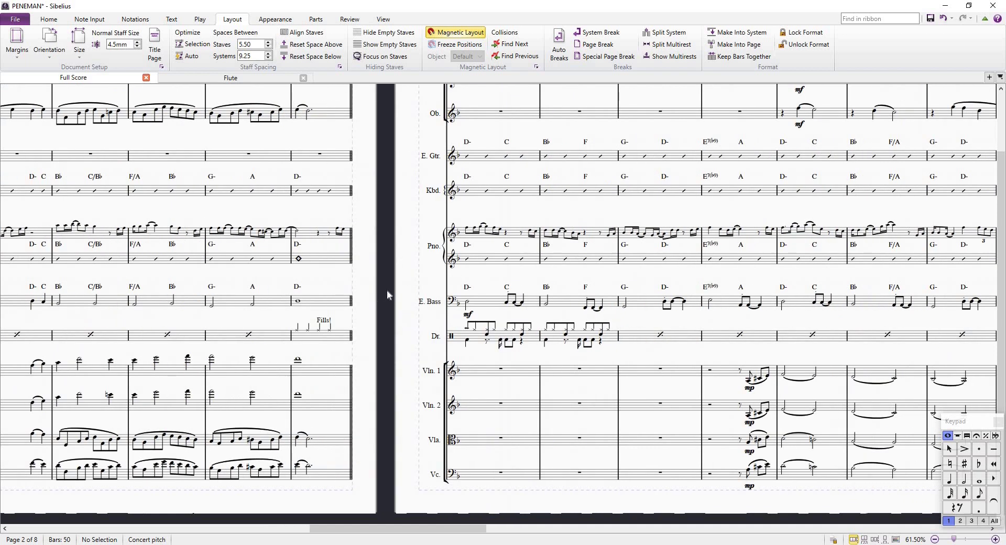
scroll(350, 417, up, 3)
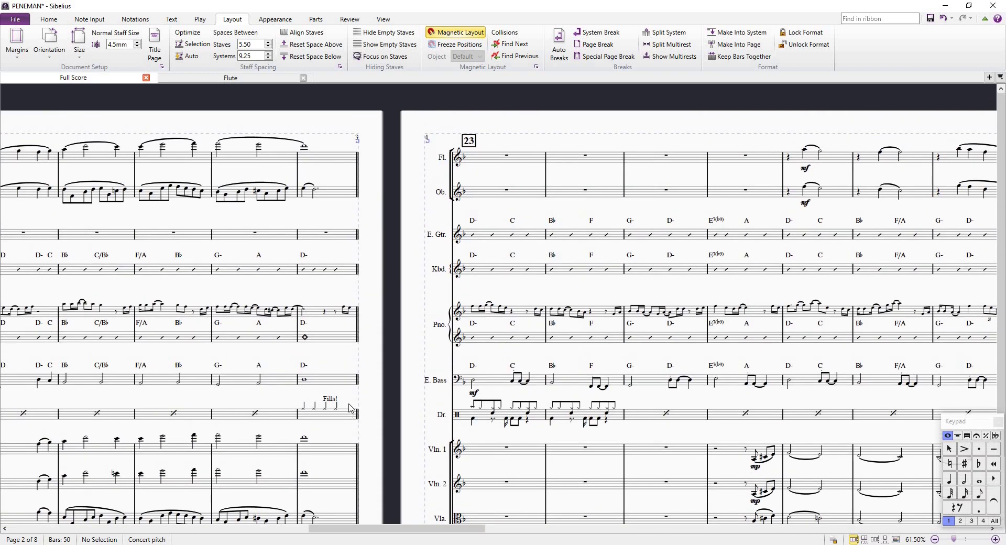
click(350, 408)
scroll(356, 409, up, 6)
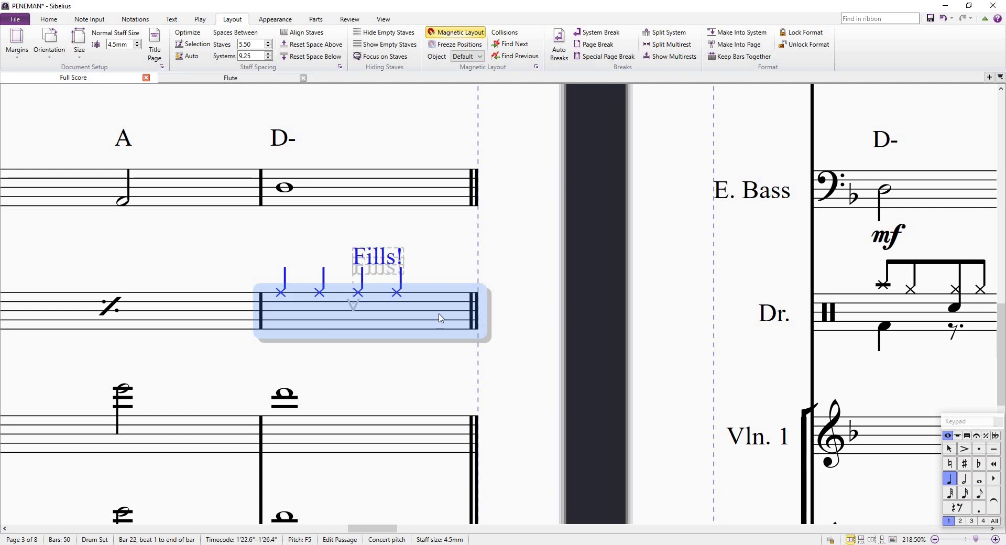
scroll(510, 292, down, 4)
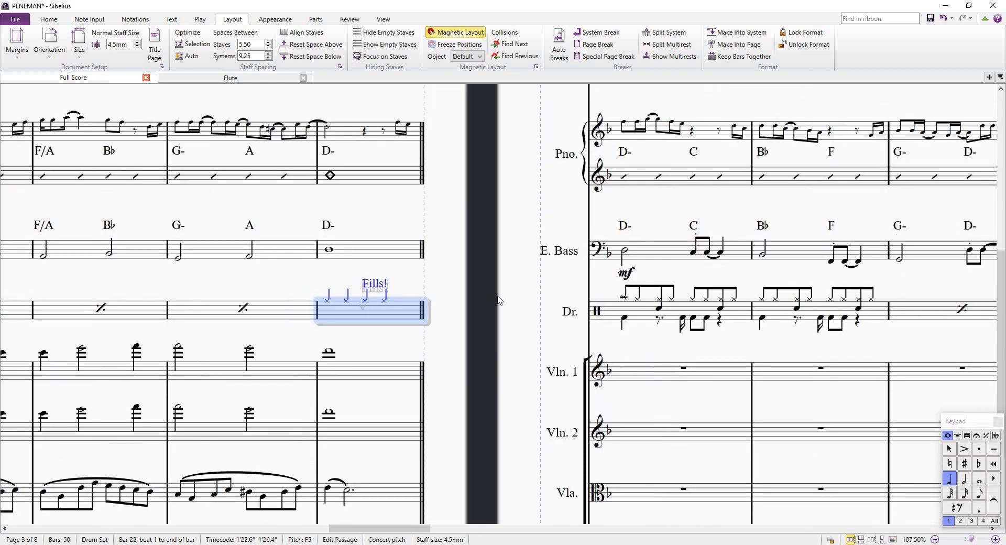
Select the repeat sign in bar 25 of the Drum Set staff and review the drum notation across pages 4 to 7.
scroll(651, 313, right, 5)
click(648, 310)
scroll(648, 310, down, 4)
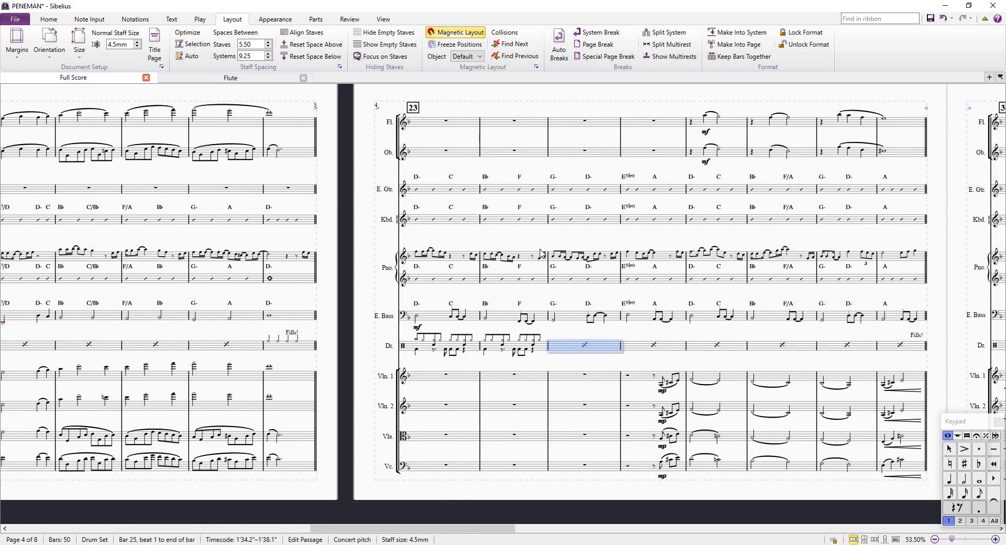
scroll(553, 302, right, 4)
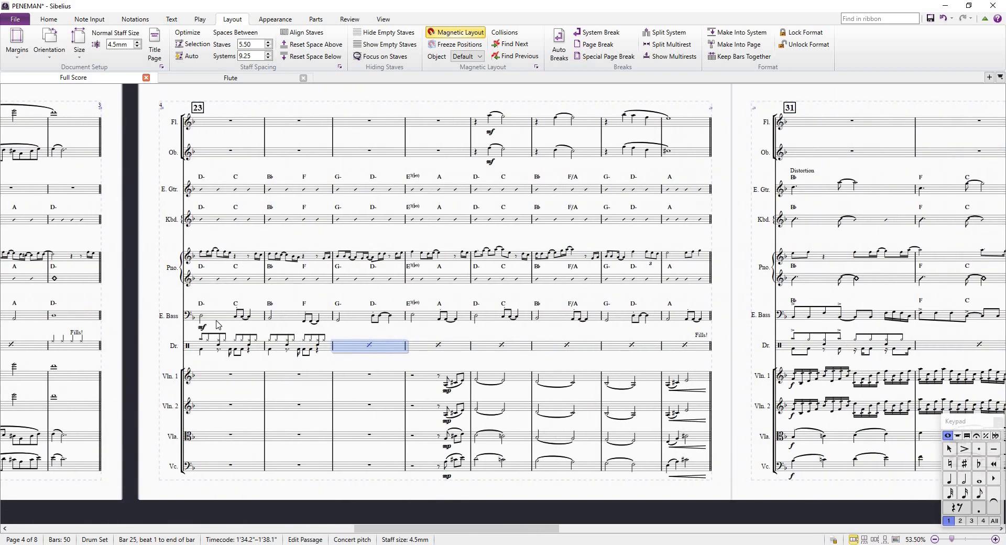
scroll(685, 321, right, 15)
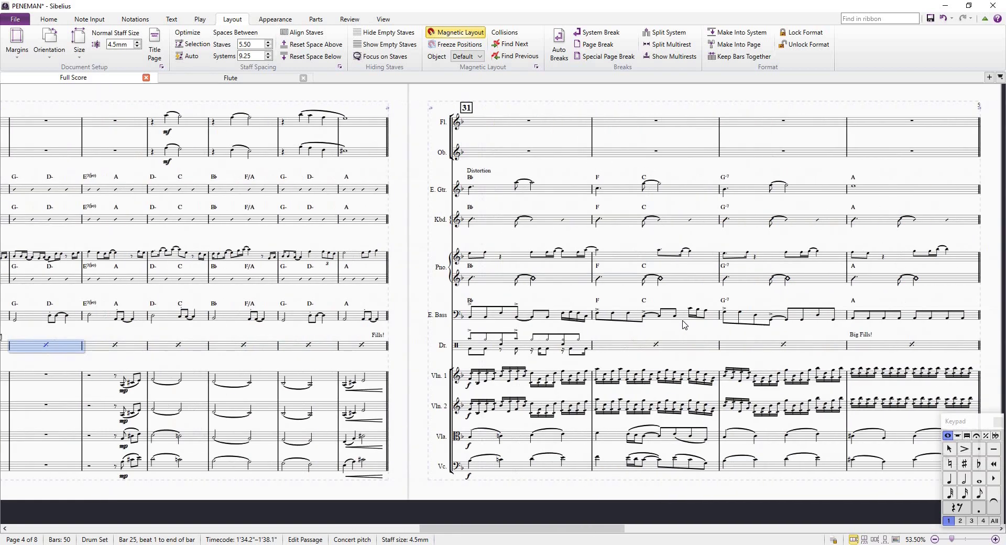
scroll(685, 328, left, 4)
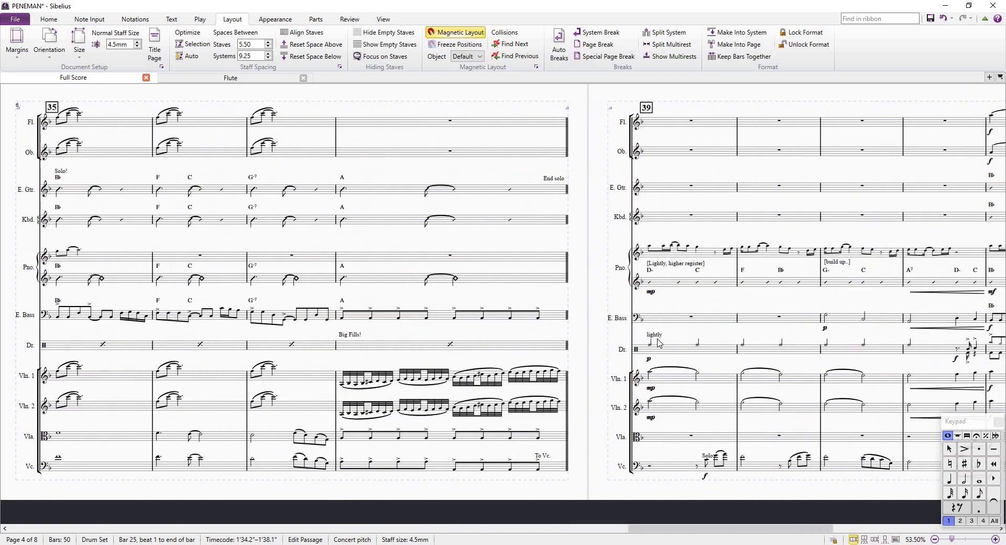
scroll(537, 352, left, 16)
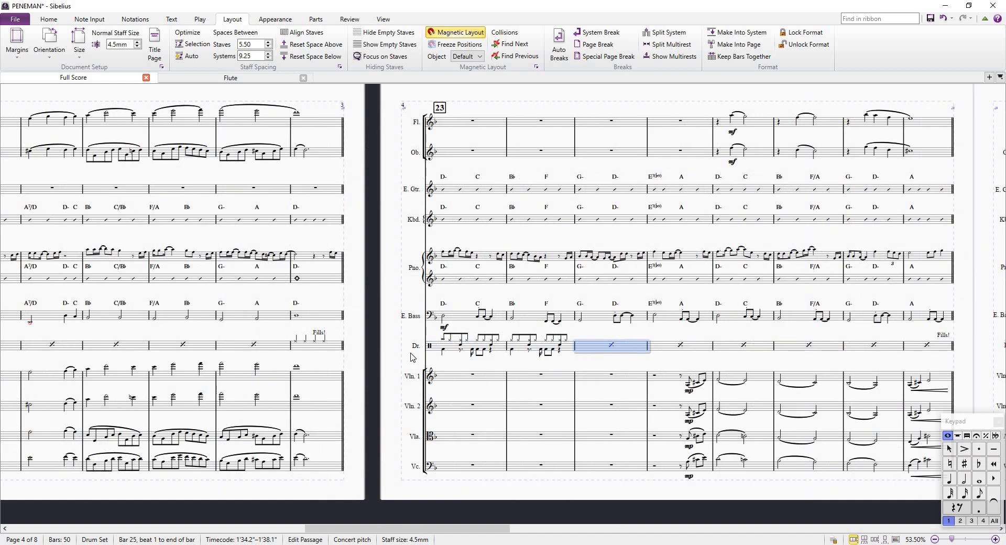
Select bar 23 of the Drum Set staff, examine its two voices, extend the selection through bar 24, and clear it.
click(478, 352)
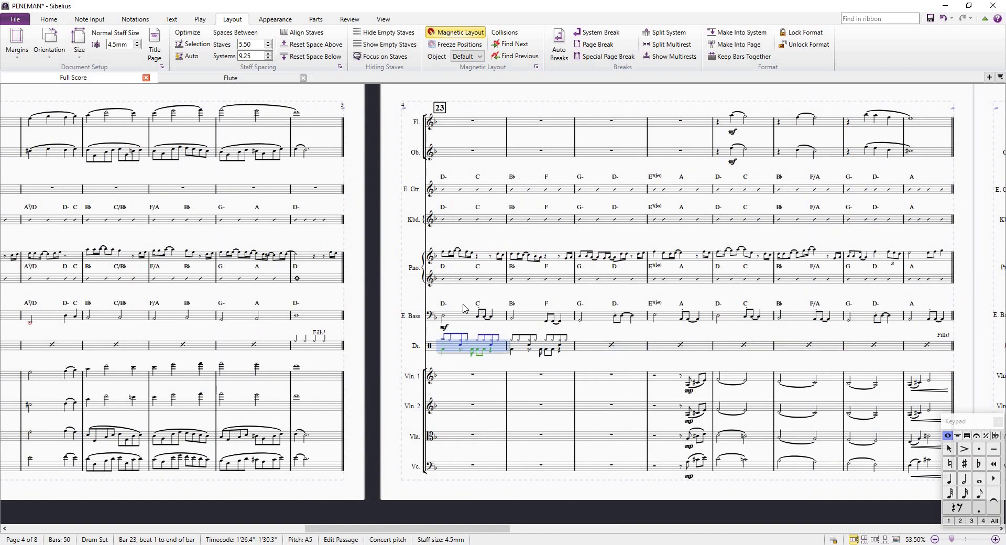
ctrl+scroll(463, 308, up, 8)
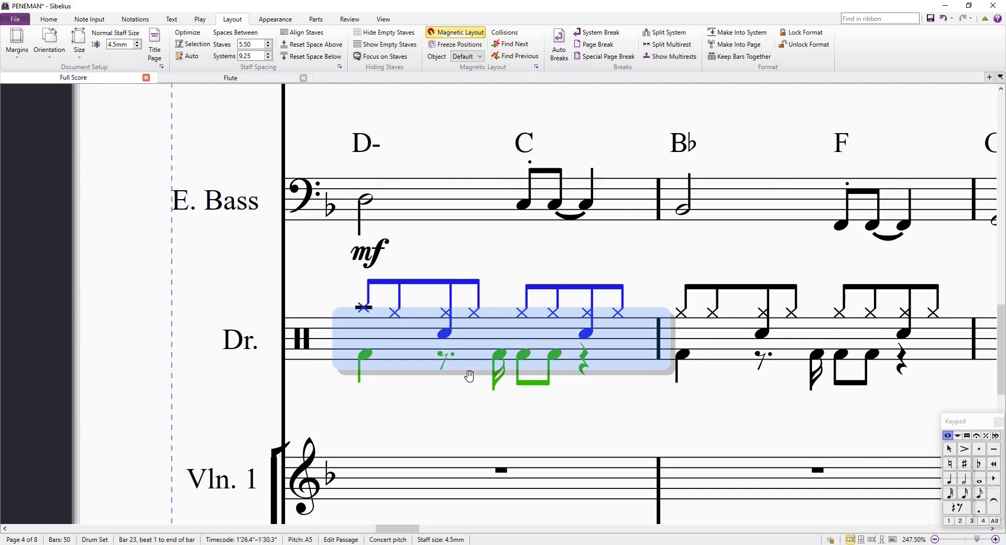
ctrl+scroll(469, 377, down, 5)
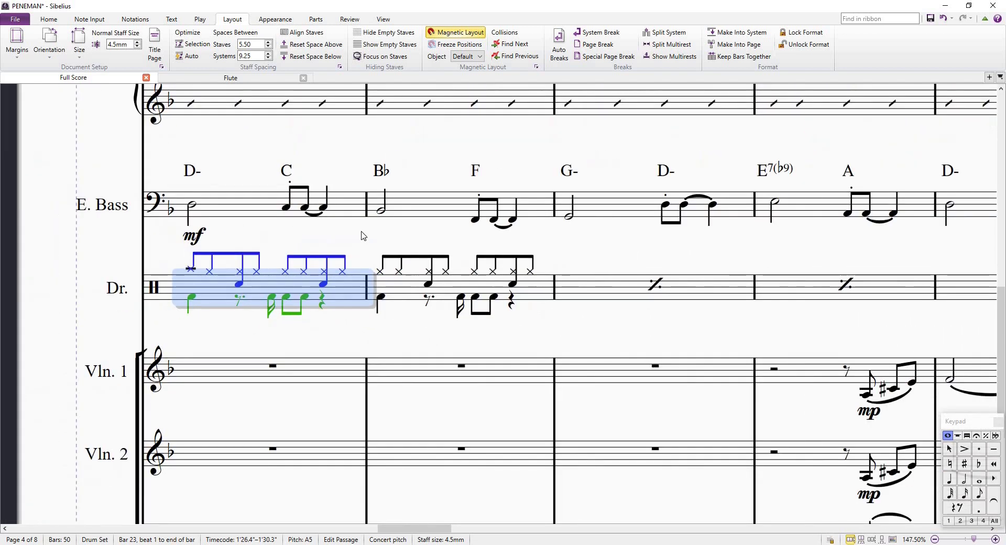
shift+click(534, 295)
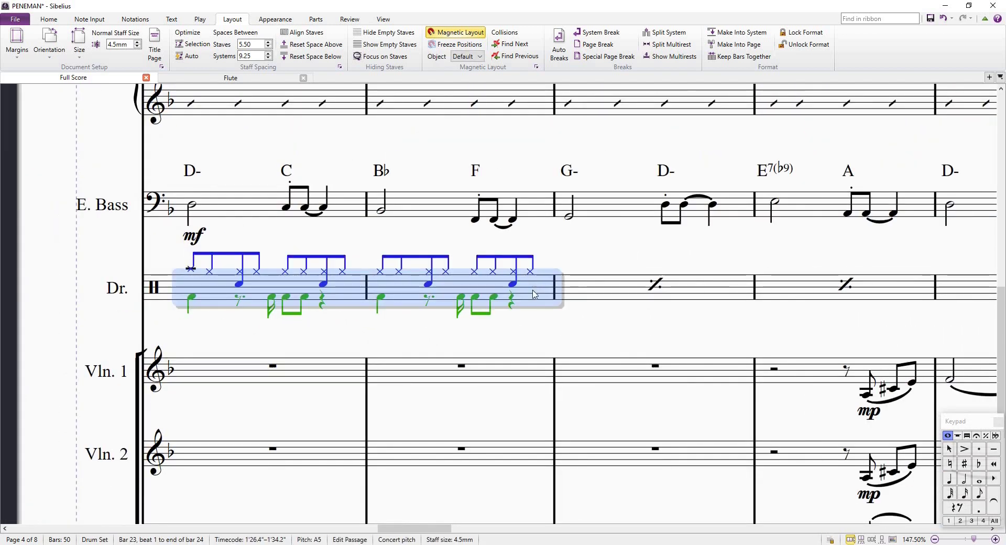
key(Escape)
Select drum bars 23 and 24 one at a time and check the written groove against the repeat signs that follow.
ctrl+scroll(424, 302, down, 2)
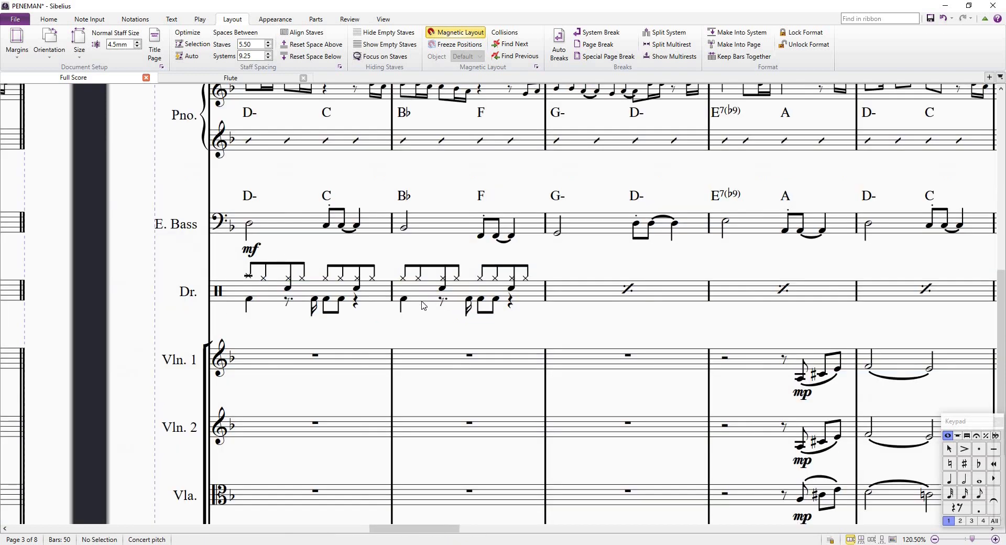
ctrl+scroll(494, 341, up, 3)
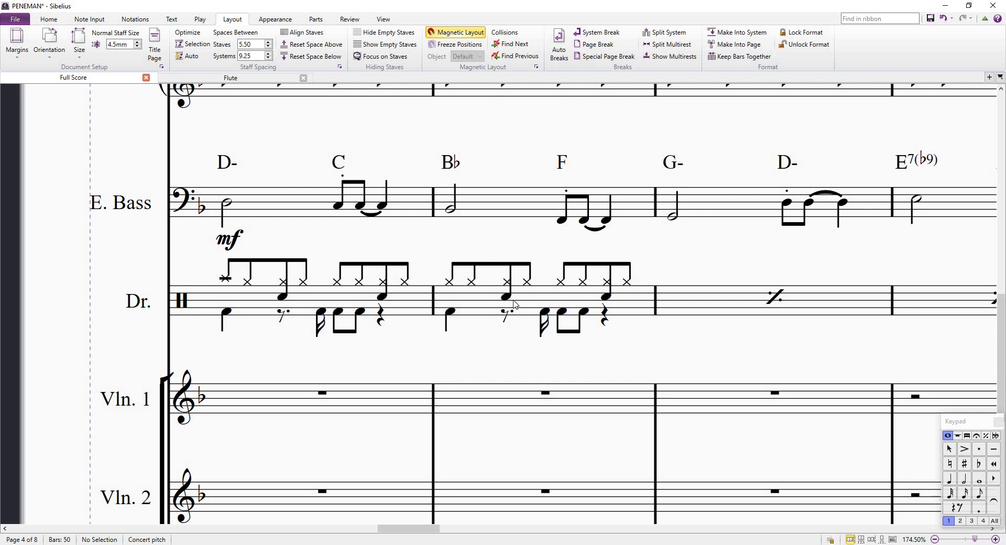
click(420, 317)
scroll(474, 312, down, 2)
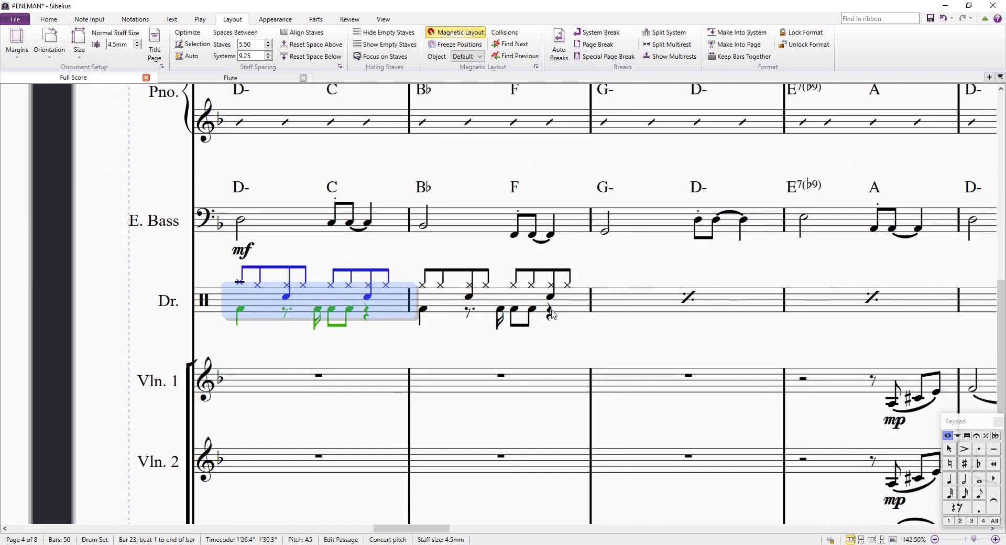
scroll(553, 316, down, 2)
key(Right)
scroll(576, 320, down, 2)
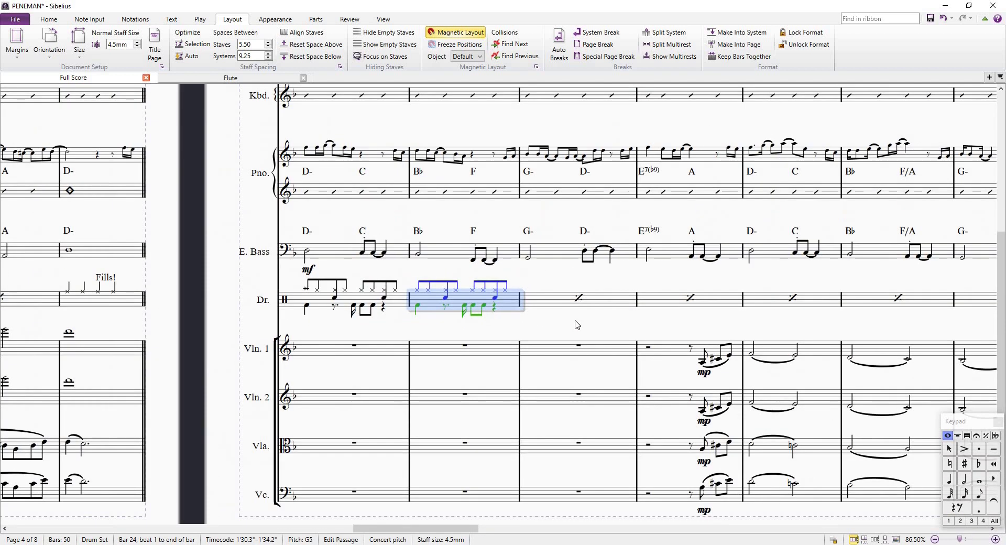
Fill bars 25 to 29 of the Drum Set staff with copies of the bar 24 groove.
key(r)
key(r)
key(r)
key(r)
key(r)
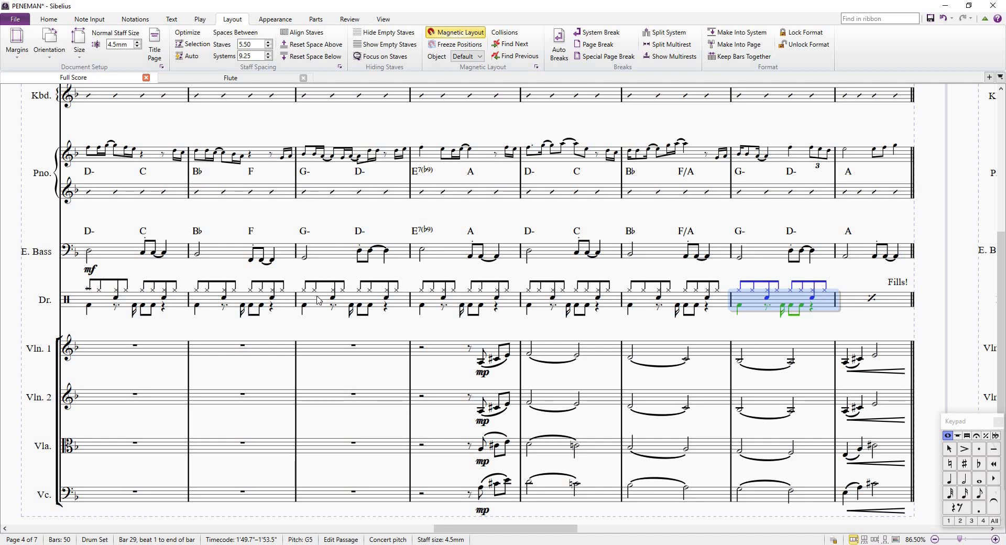
Replace the written groove in bars 25 to 29 of the Drum Set staff with one-bar repeat signs.
shift+click(325, 304)
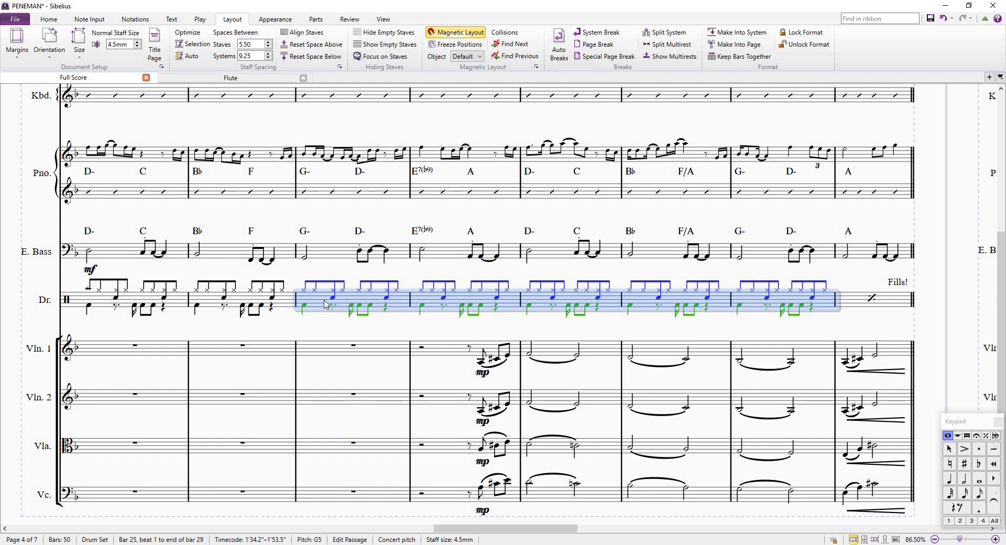
key(Delete)
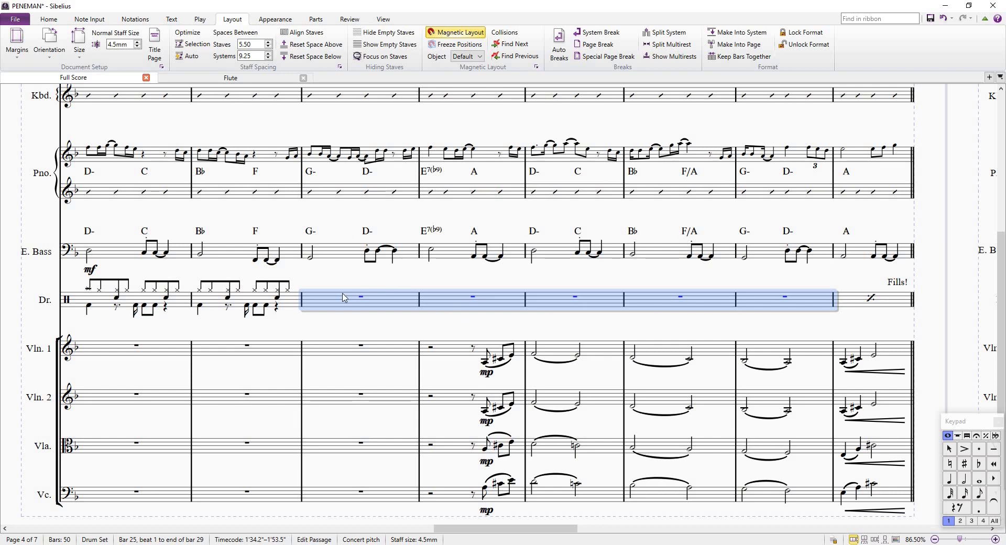
key(Escape)
click(294, 302)
click(326, 303)
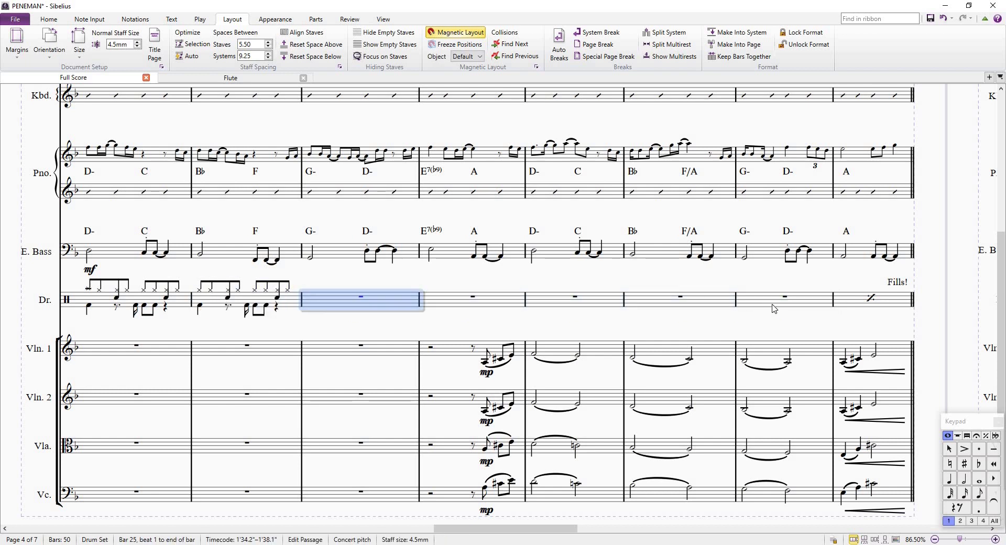
shift+click(774, 308)
click(986, 436)
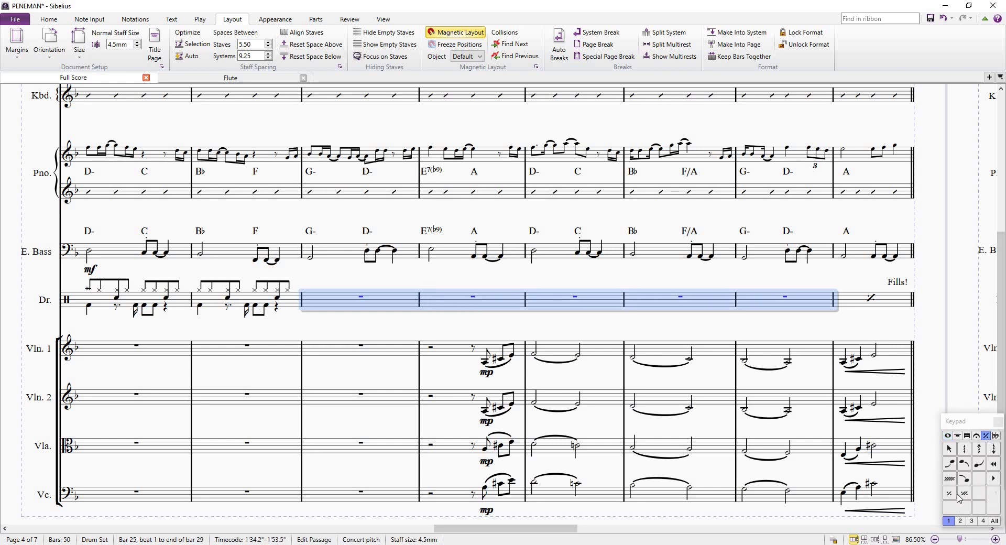
click(950, 493)
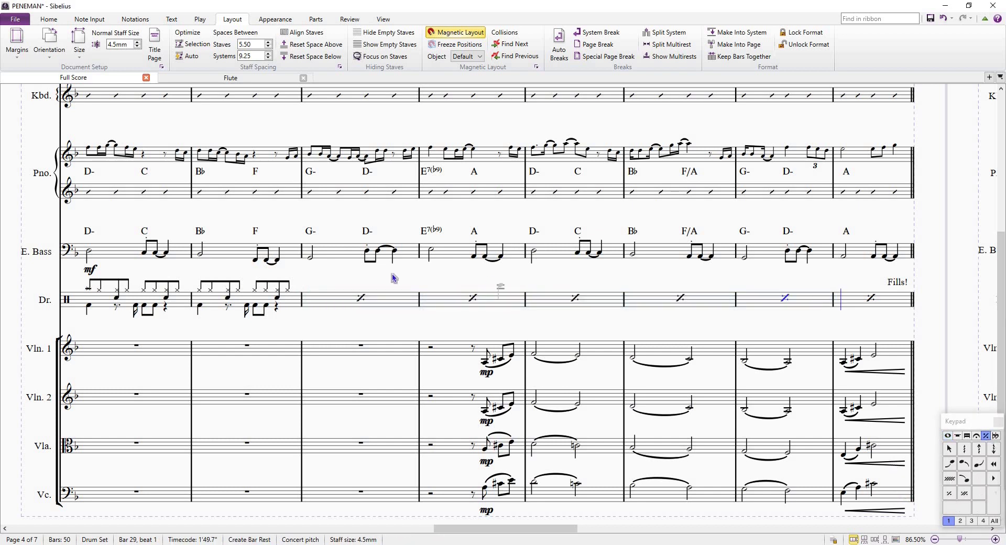
key(Escape)
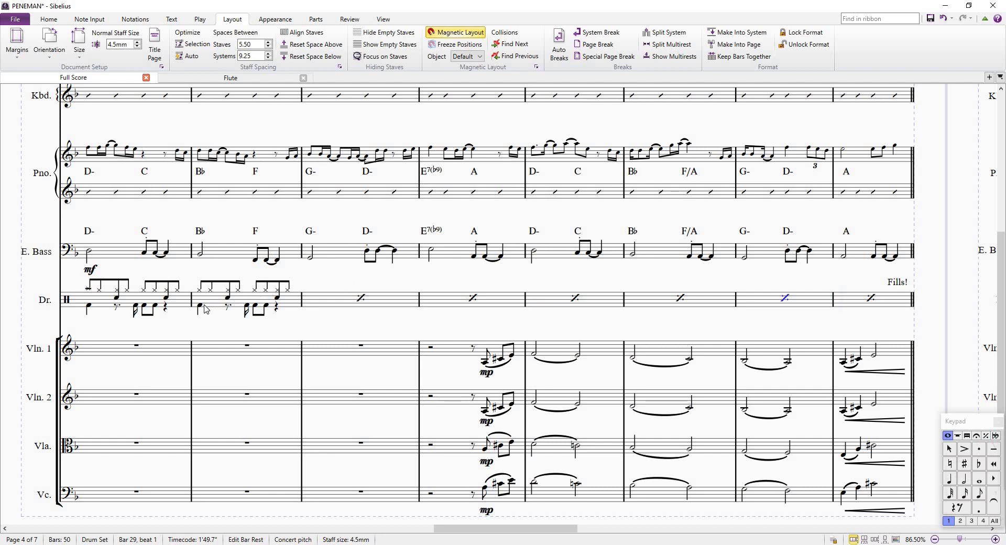
Play back the score from bar 24 of the Drum Set staff to hear the repeat signs, and stop playback.
click(297, 301)
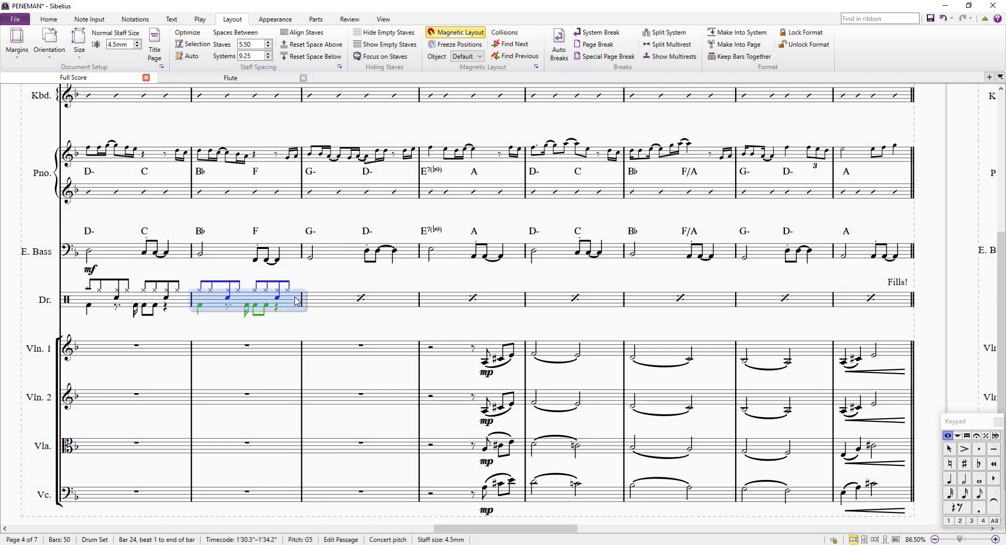
key(space)
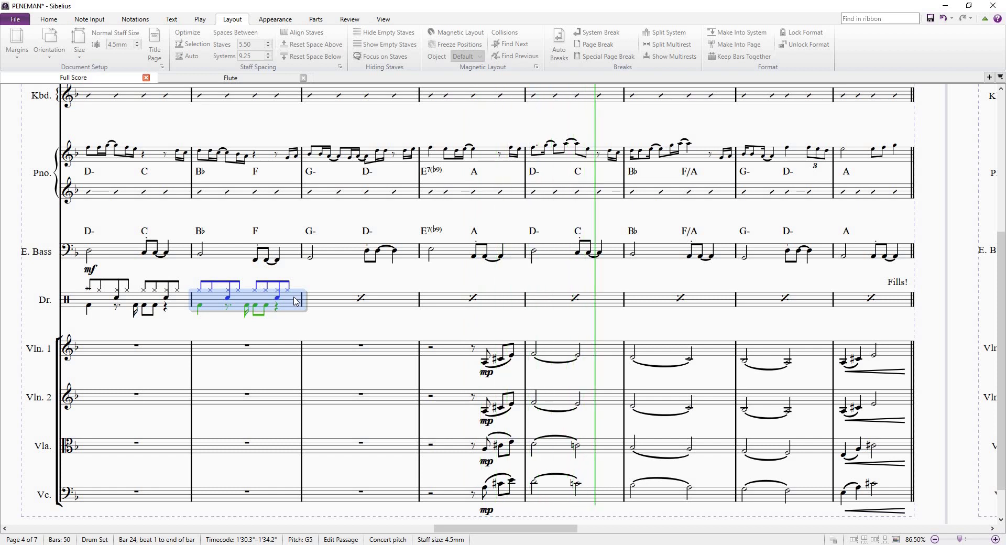
key(space)
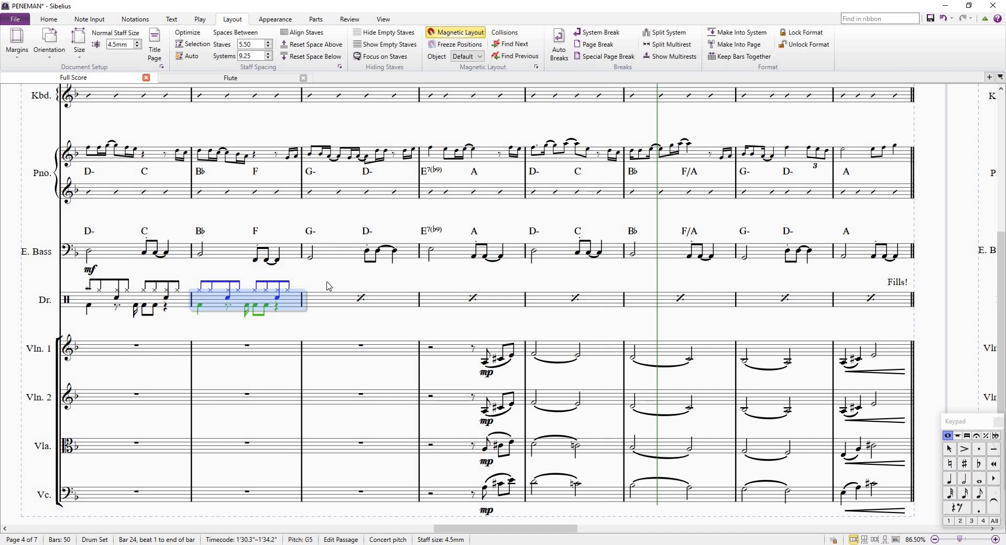
Repeat the bar 24 drum groove five times, writing it out through bar 29.
key(r)
key(r)
key(r)
key(r)
key(r)
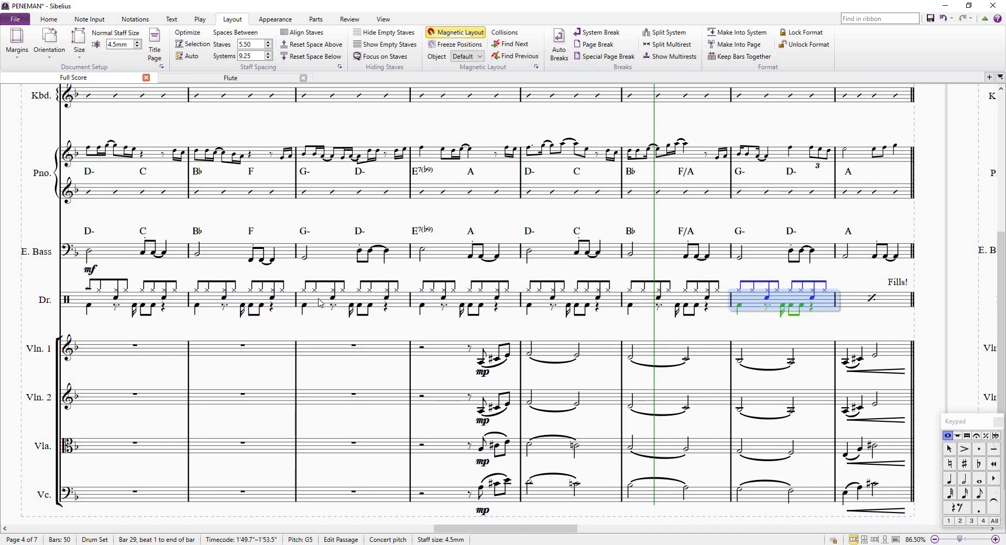
Undo the five drum groove copies in bars 25 to 29.
key(ctrl+z)
key(ctrl+z)
key(ctrl+z)
key(ctrl+z)
key(ctrl+z)
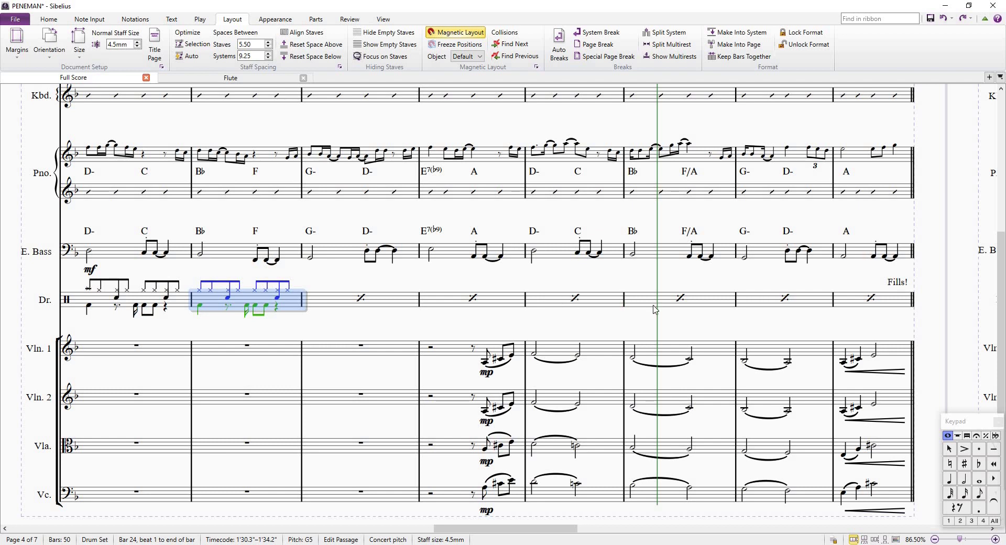
Select bar 25 of the Electric Bass staff, compare the rhythm section notation across pages 2 to 4, and clear the selection.
scroll(697, 301, down, 2)
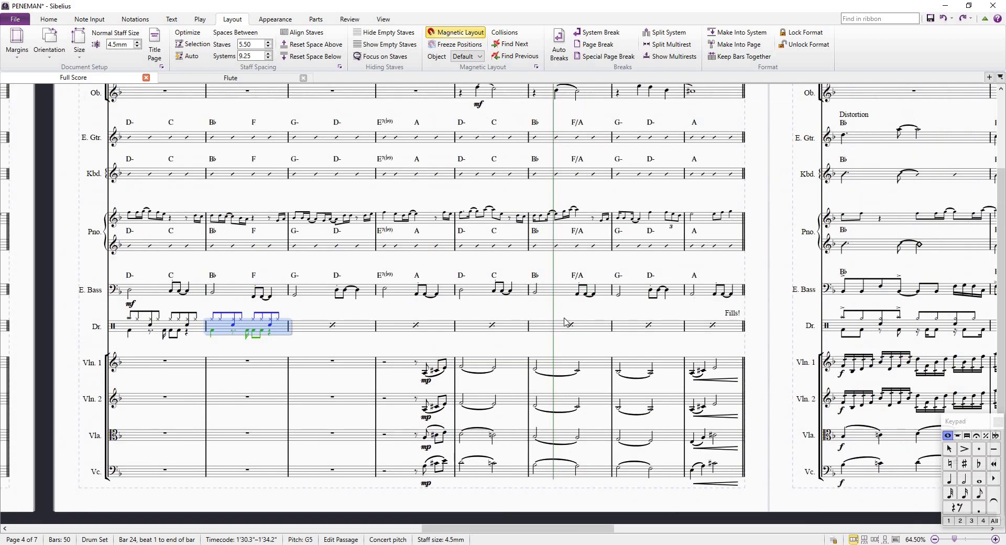
scroll(371, 329, up, 3)
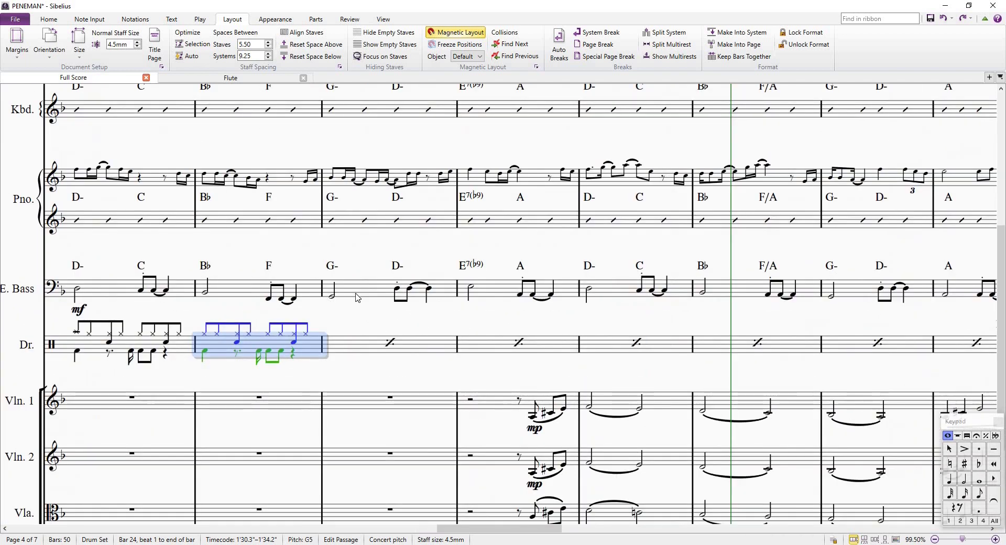
click(459, 291)
scroll(461, 292, down, 2)
scroll(461, 293, down, 1)
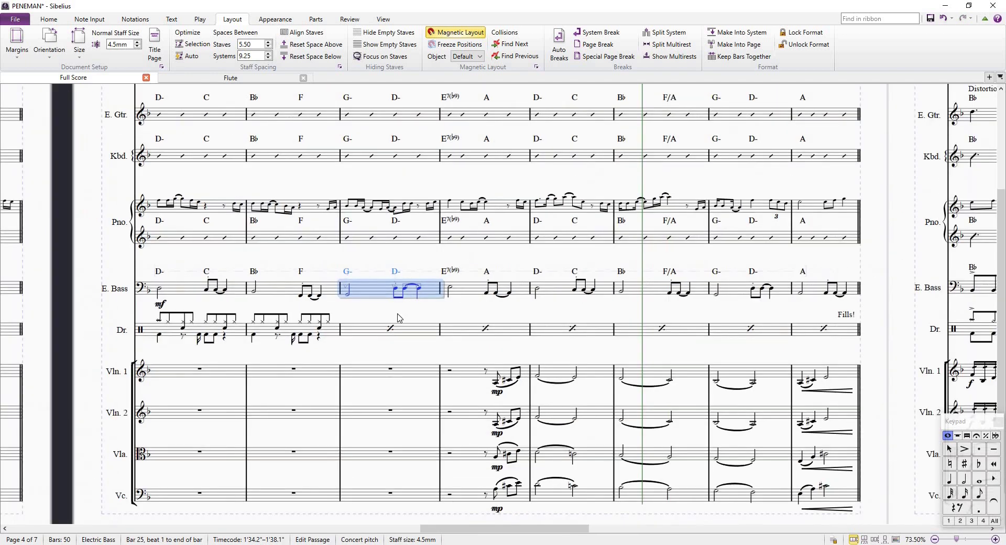
scroll(343, 281, left, 10)
scroll(340, 281, left, 10)
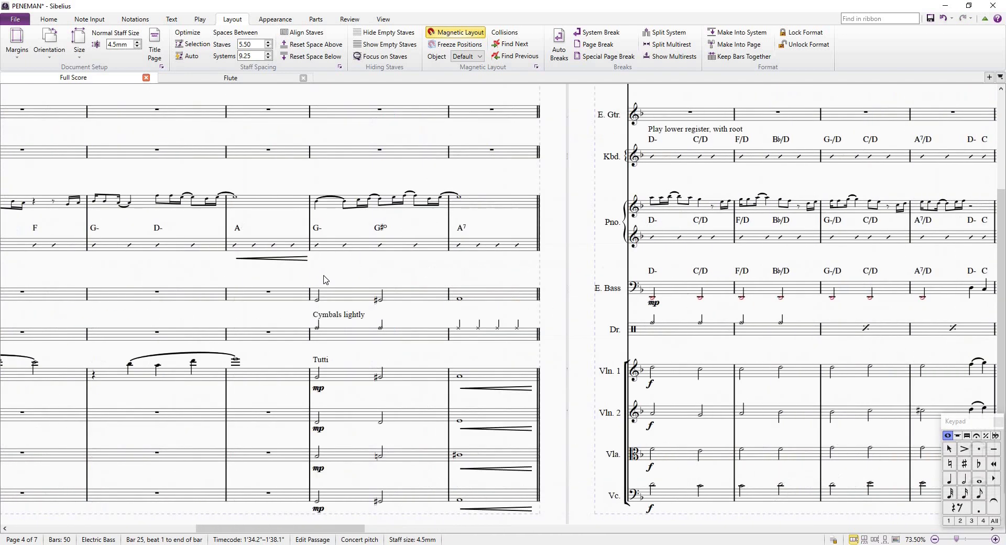
scroll(526, 260, right, 10)
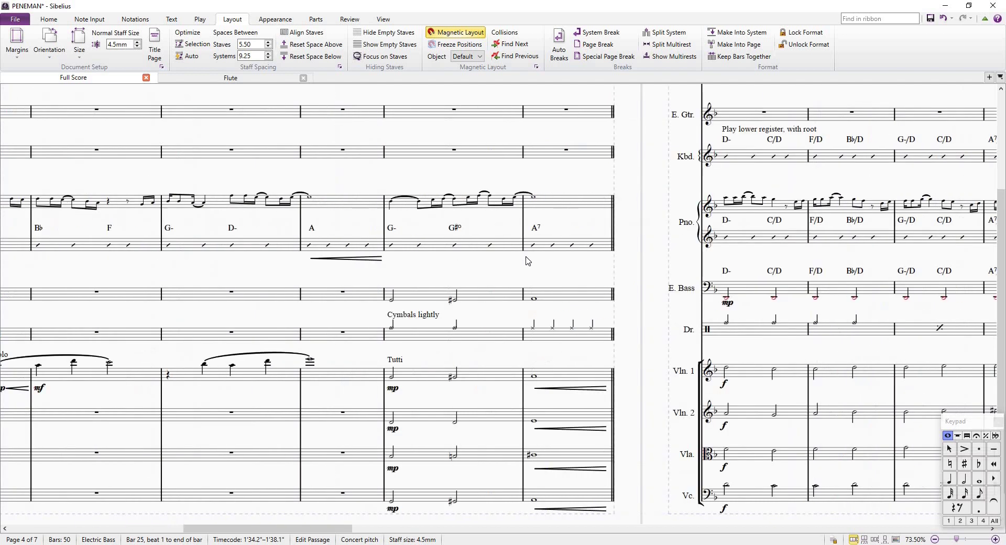
scroll(525, 261, left, 8)
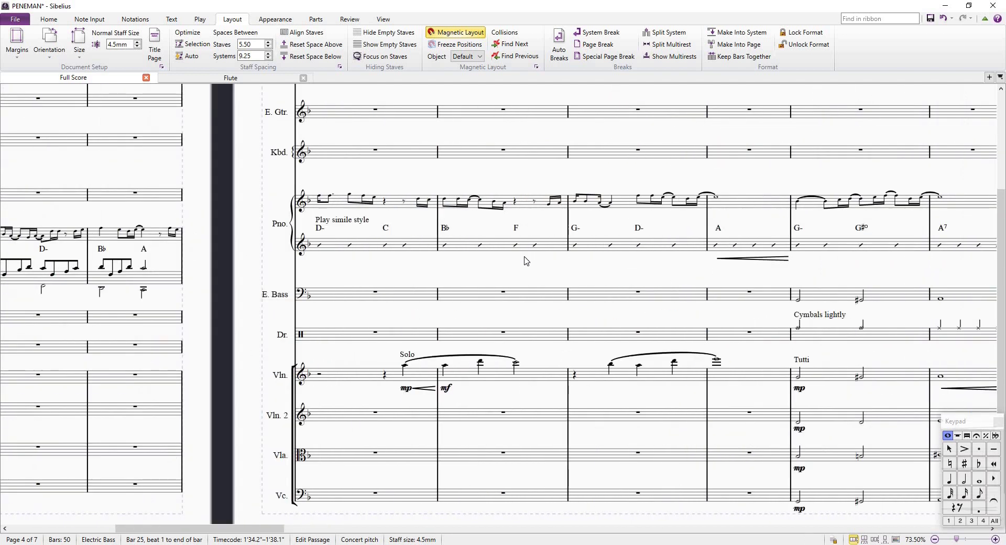
scroll(540, 264, right, 10)
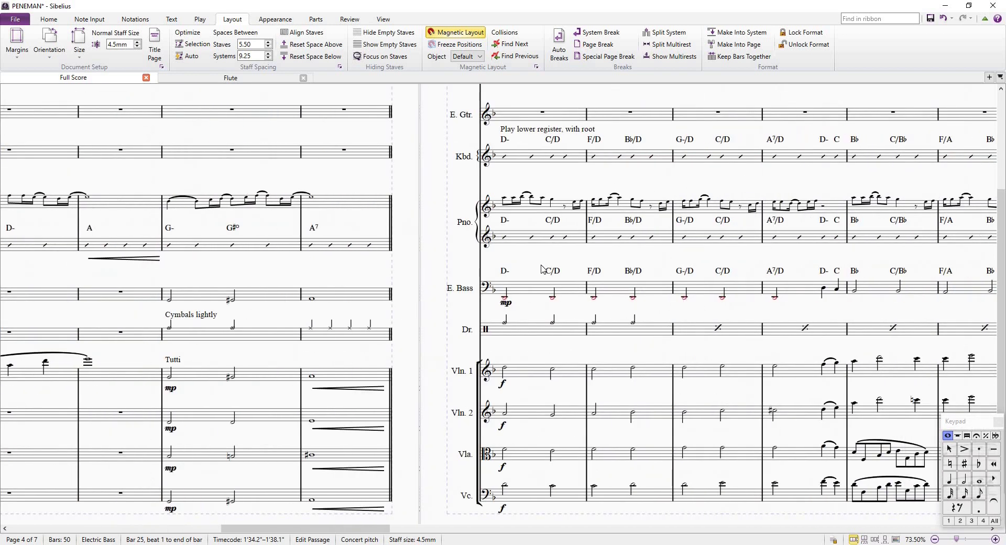
scroll(542, 268, right, 5)
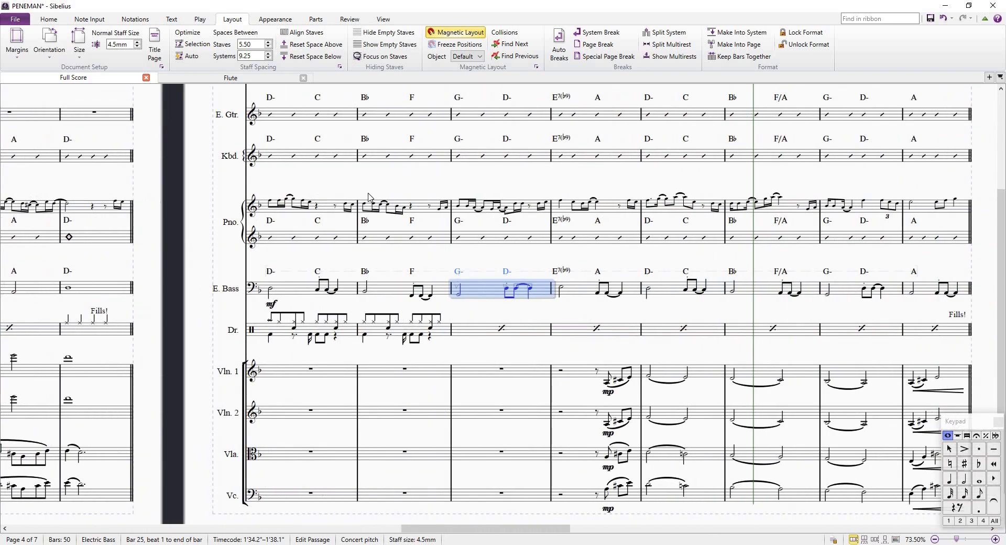
scroll(454, 237, right, 3)
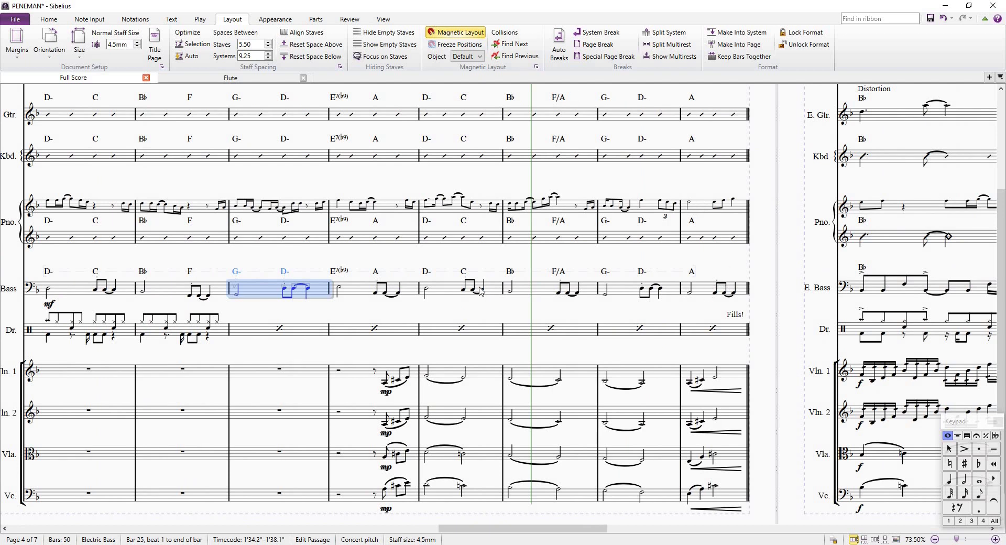
key(Escape)
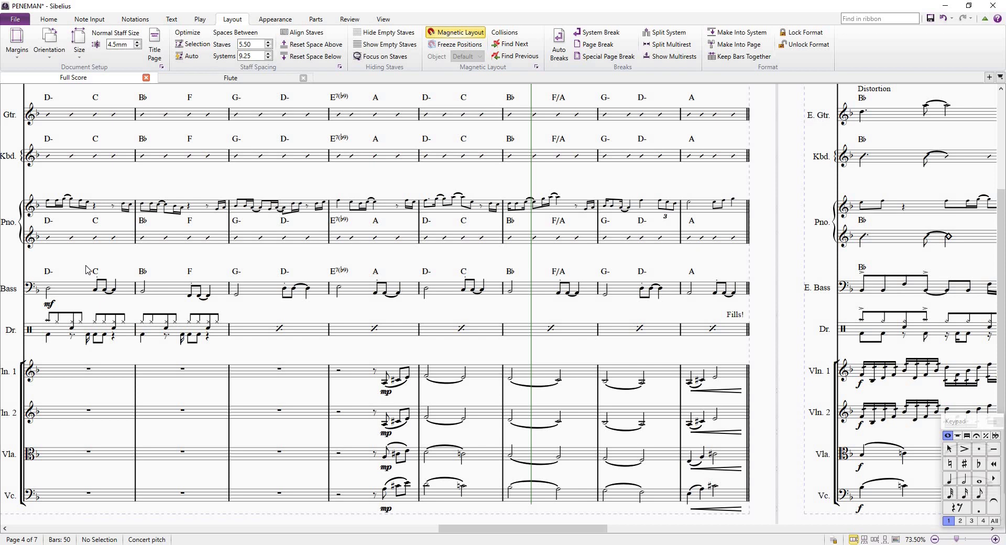
Select bars 23 and 24 of the Electric Bass staff to examine the written bass line, and clear the selection.
click(84, 294)
shift+click(170, 299)
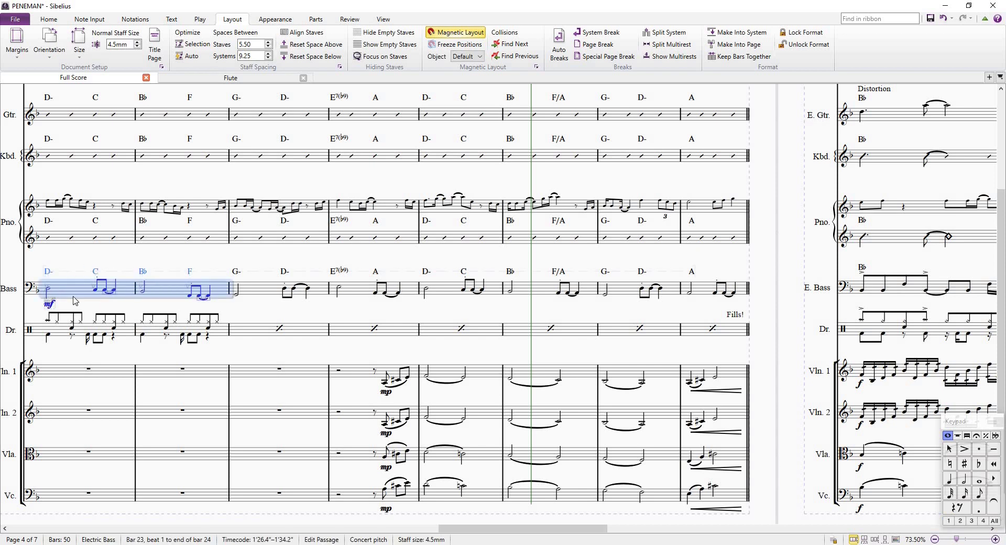
key(Escape)
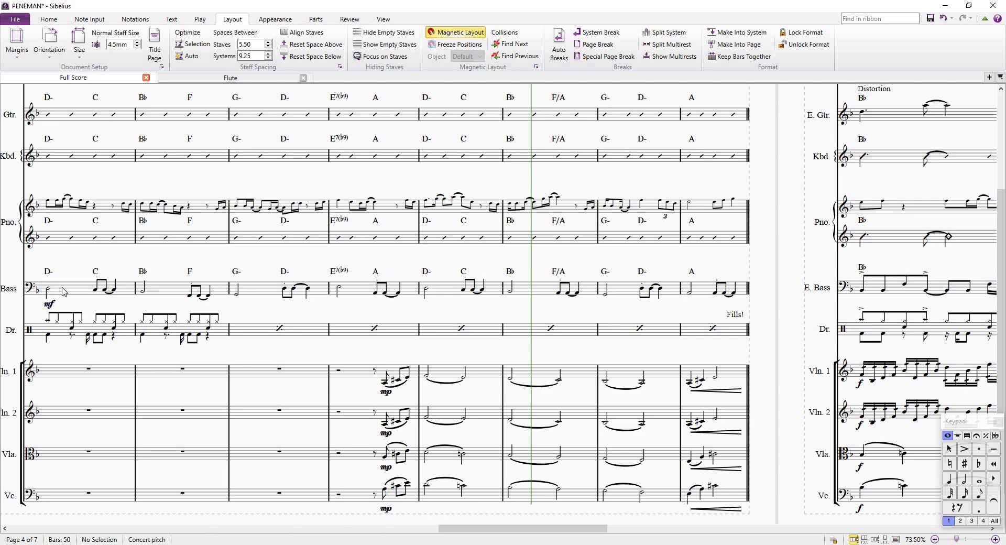
Try to convert bars 25 to 30 of the Electric Bass staff to quarter-note slashes using the Rhythm Section Assistant plug-in.
click(258, 294)
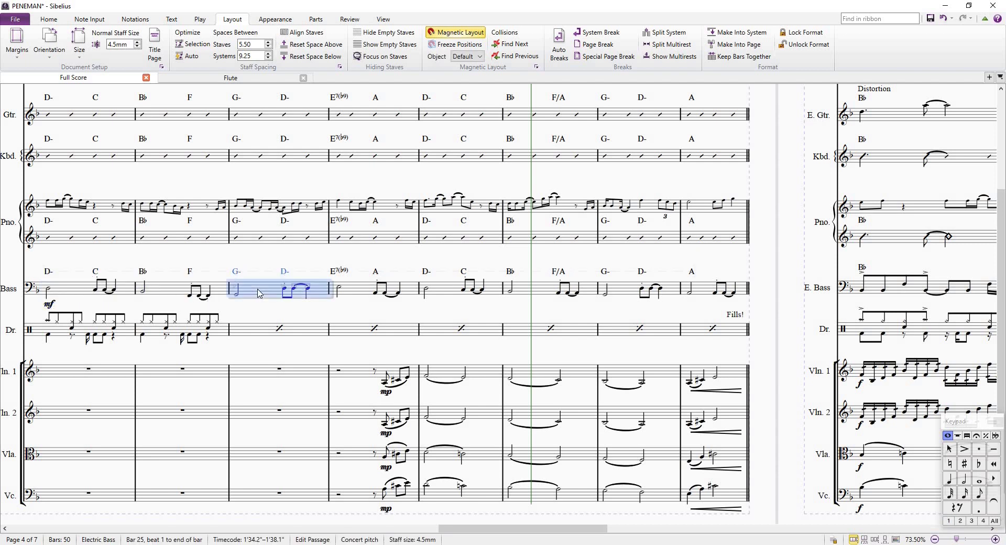
shift+click(707, 296)
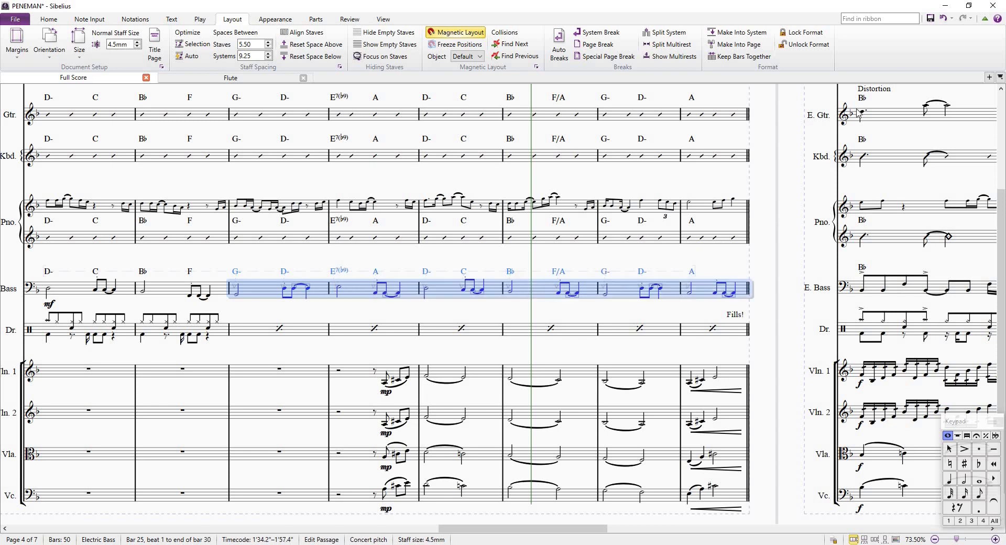
click(146, 22)
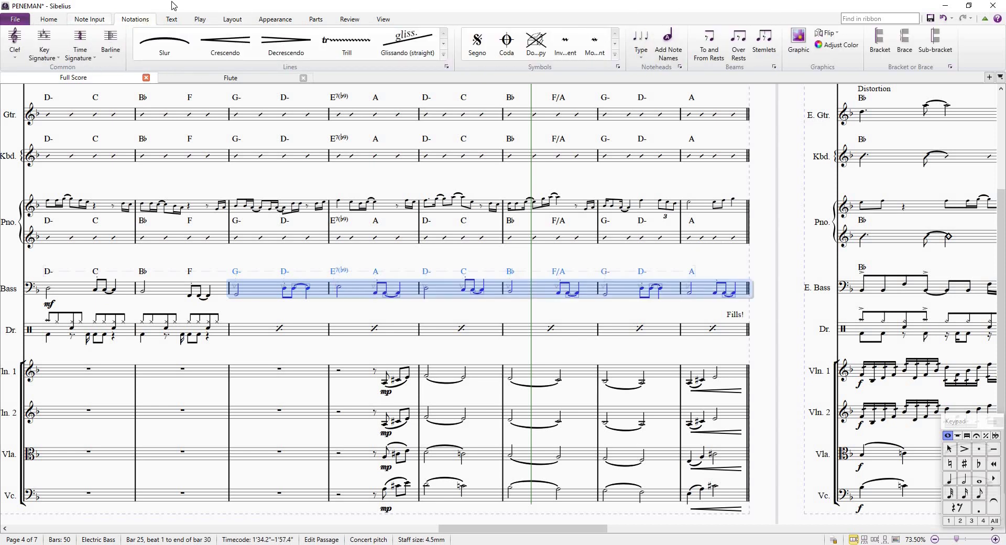
click(90, 19)
click(737, 44)
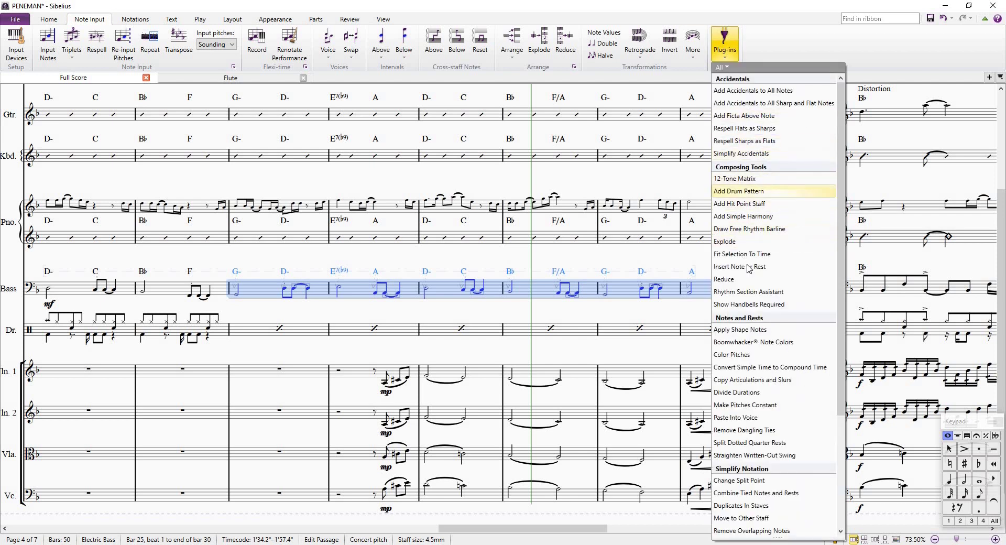
click(736, 294)
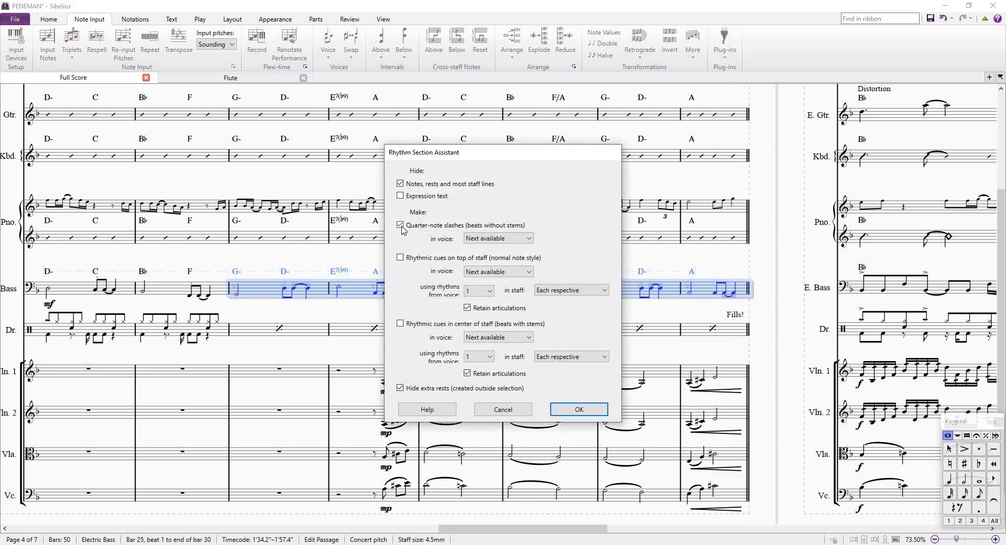
click(576, 413)
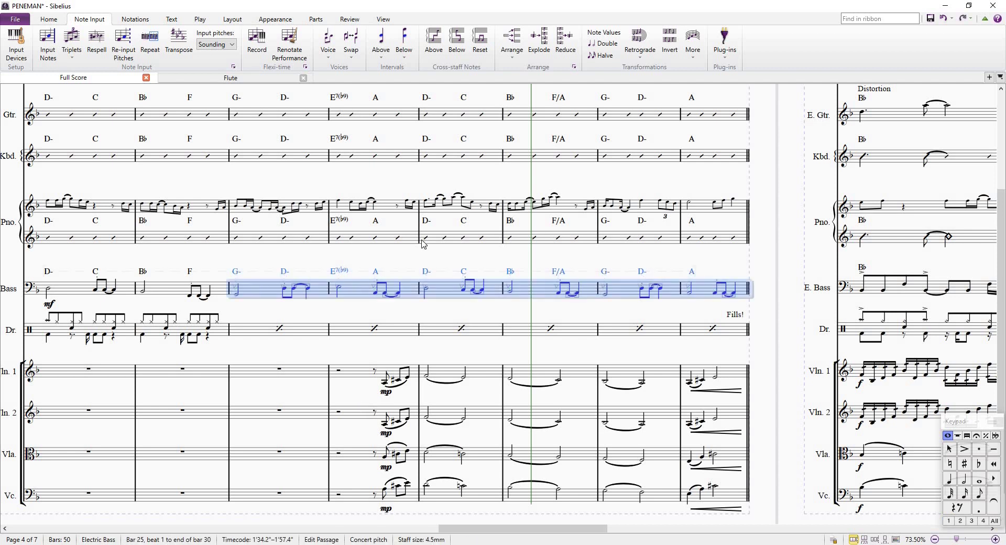
Run Rhythm Section Assistant on bass bars 25 to 30, hiding notes, rests and extra rests and making quarter-note slashes in the next available voice.
click(262, 294)
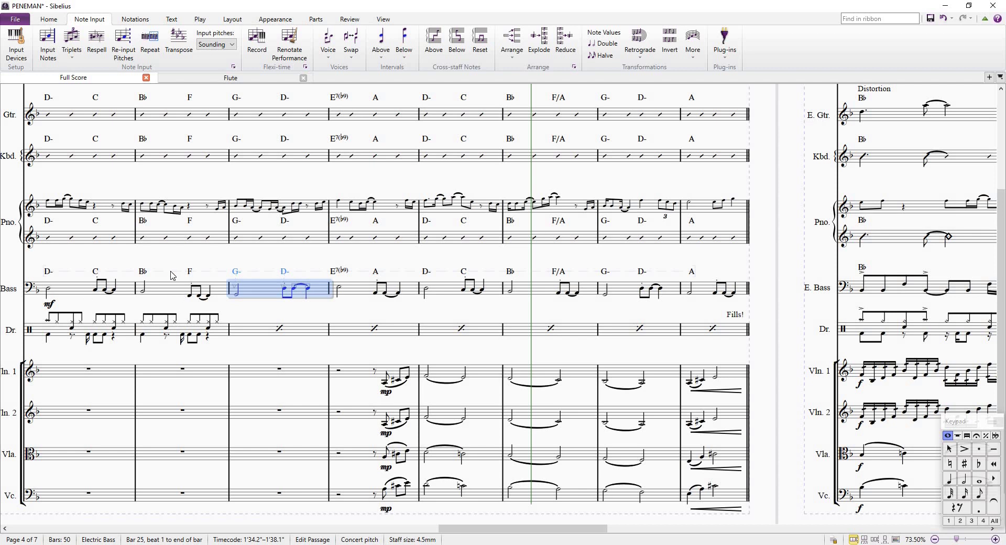
key(shift+End)
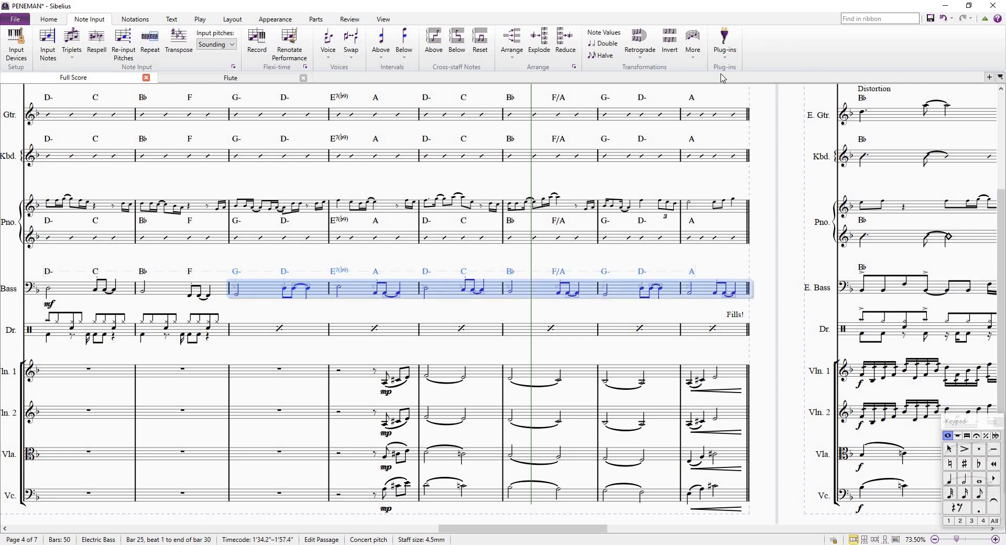
click(726, 43)
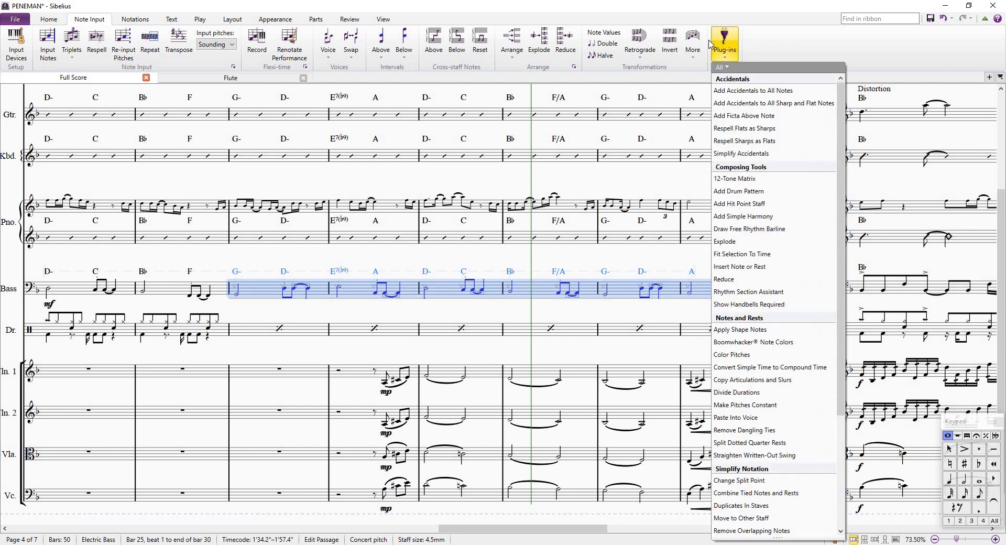
click(766, 297)
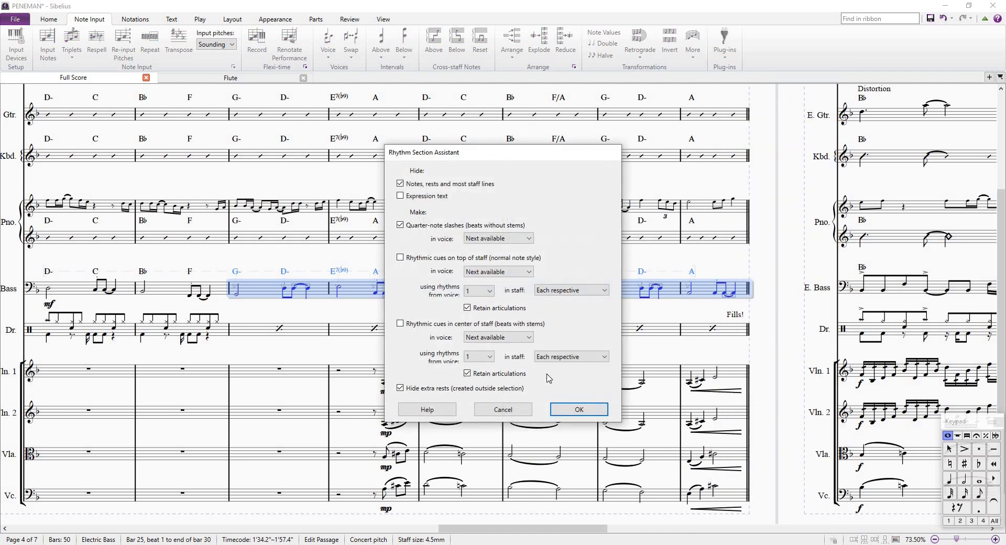
click(590, 410)
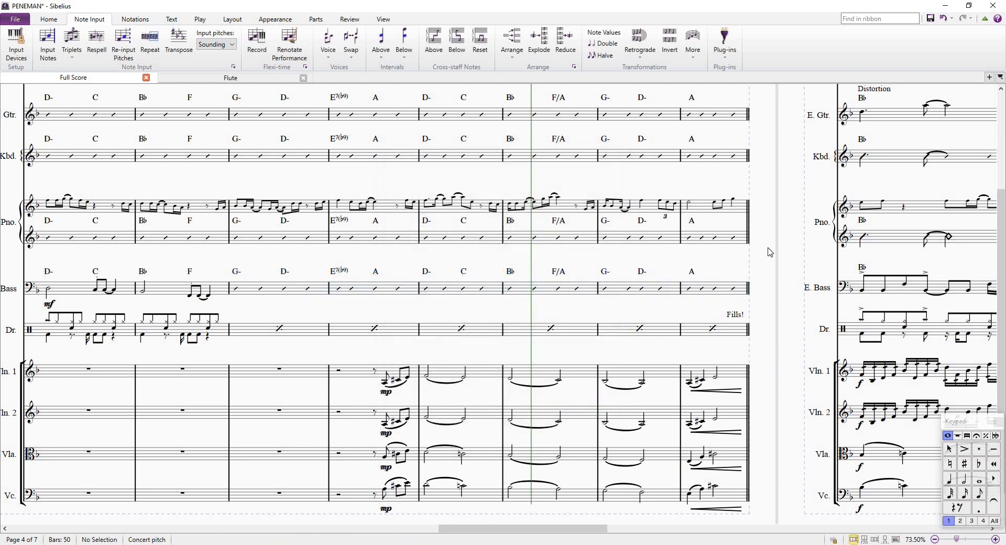
Select bars 23 to 30 of the Piano's lower staff, check the available plug-ins for them, and clear the selection.
scroll(769, 252, down, 2)
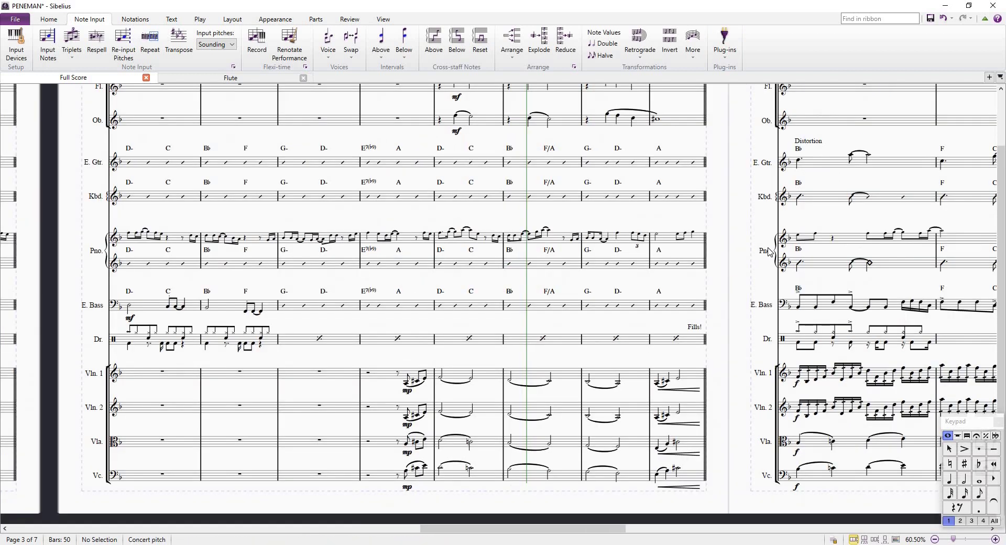
click(164, 269)
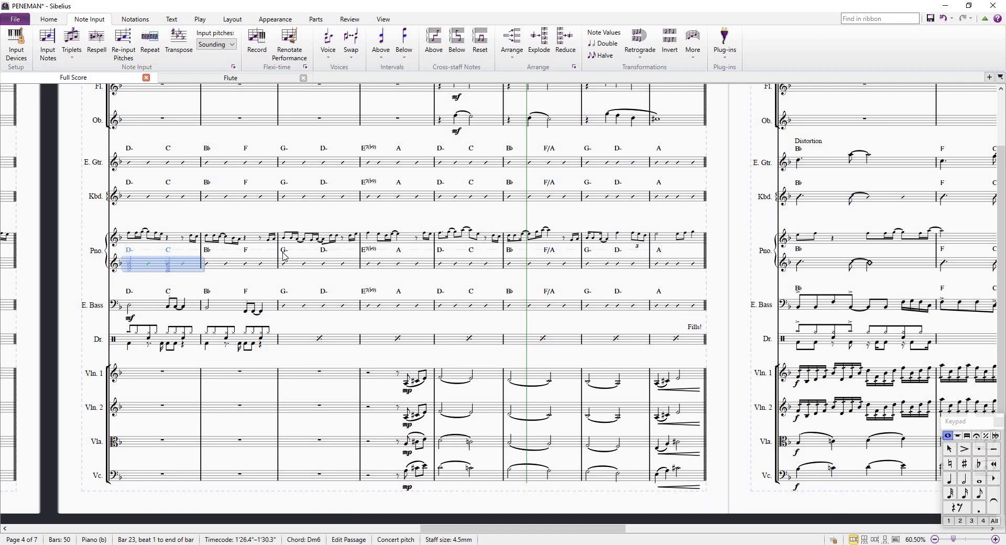
key(shift+End)
scroll(402, 321, up, 1)
scroll(403, 322, up, 6)
scroll(403, 321, down, 5)
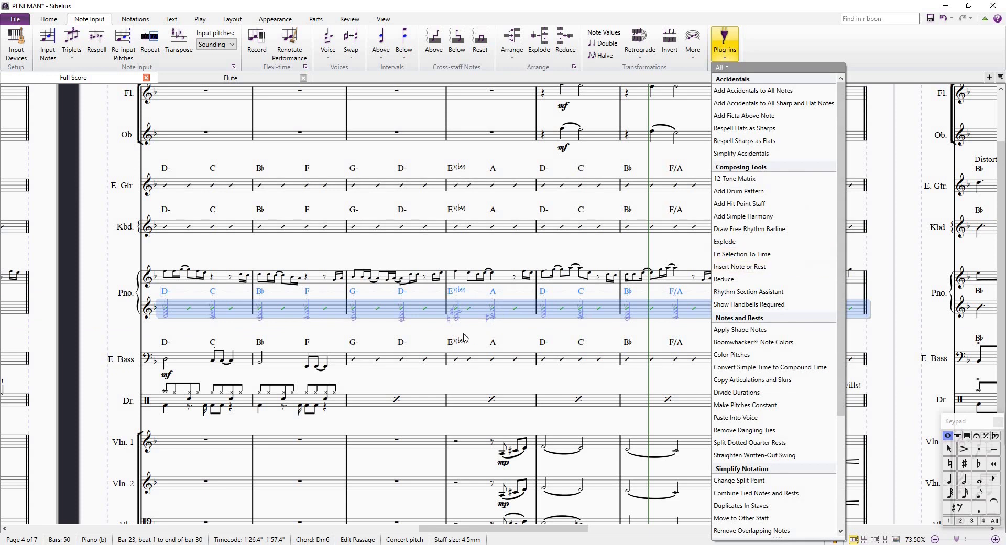
key(Escape)
key(Escape)
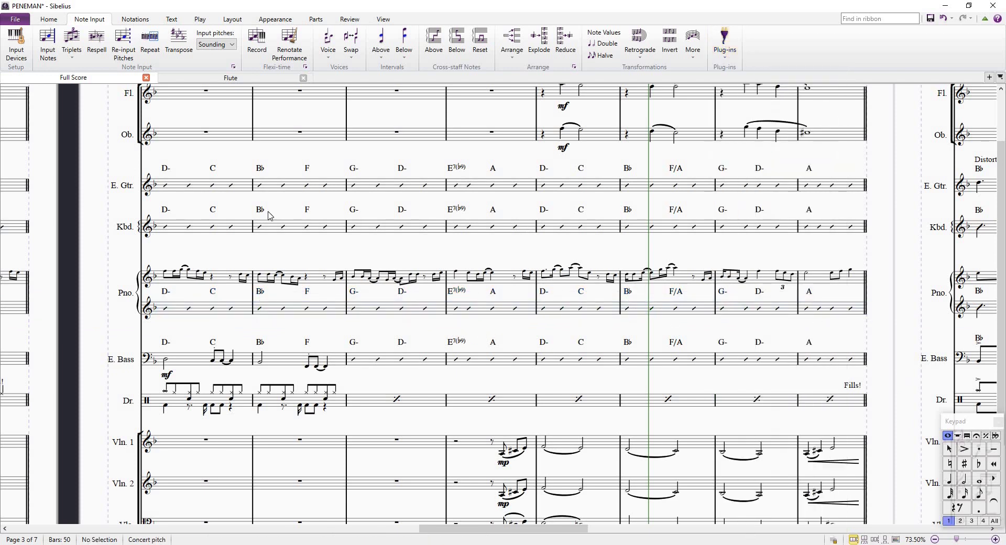
Select bars 23 to 30 of the Electric Guitar staff to examine its slashes and chord symbols.
click(178, 191)
shift+click(859, 190)
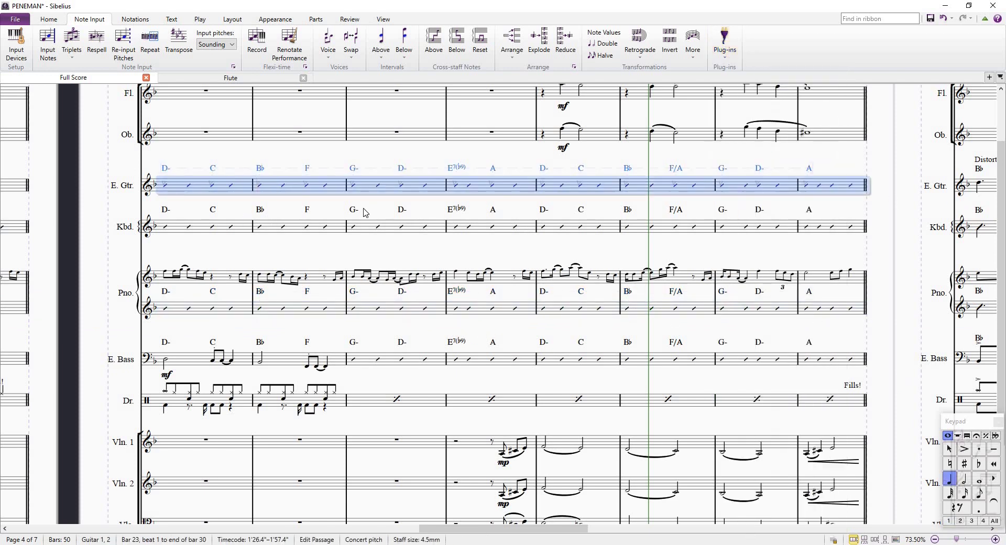
scroll(361, 213, left, 5)
scroll(365, 210, right, 5)
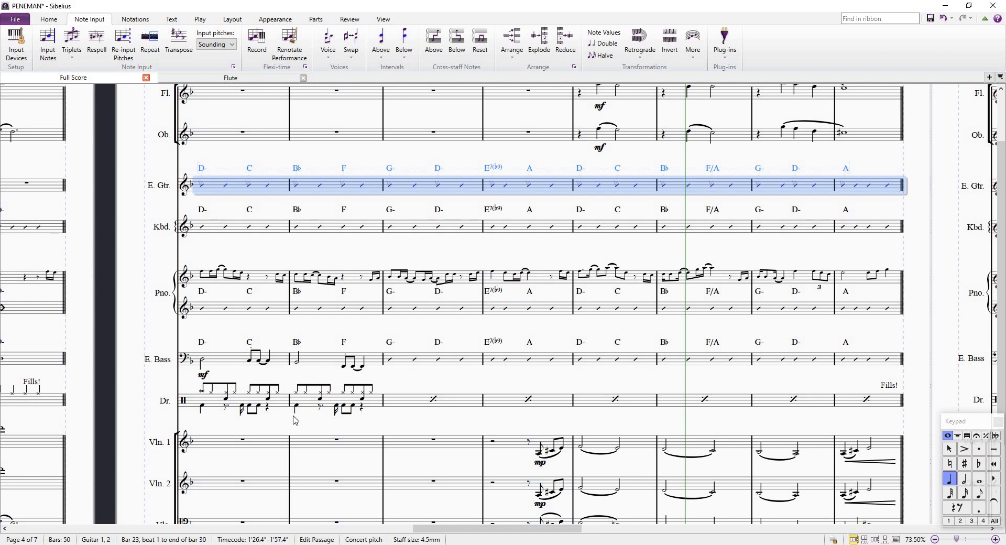
Select bar 23 on the Piano's lower staff and on the Keyboard staff to compare their slash notation.
click(251, 312)
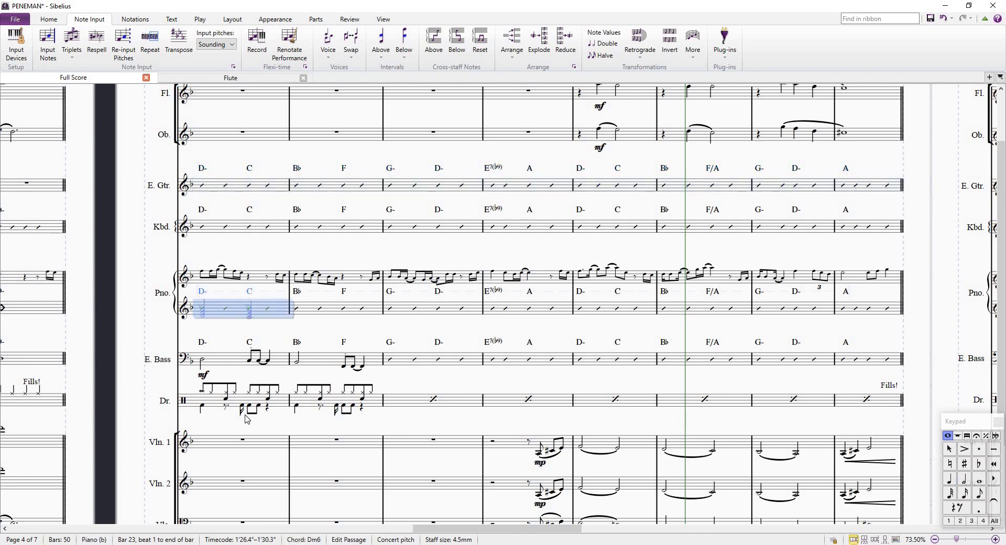
scroll(386, 363, down, 2)
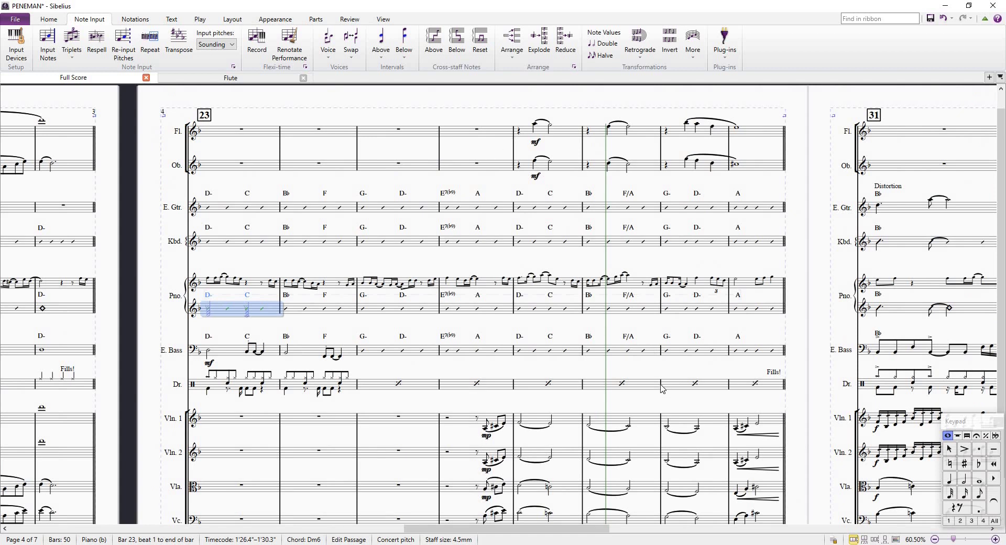
click(241, 245)
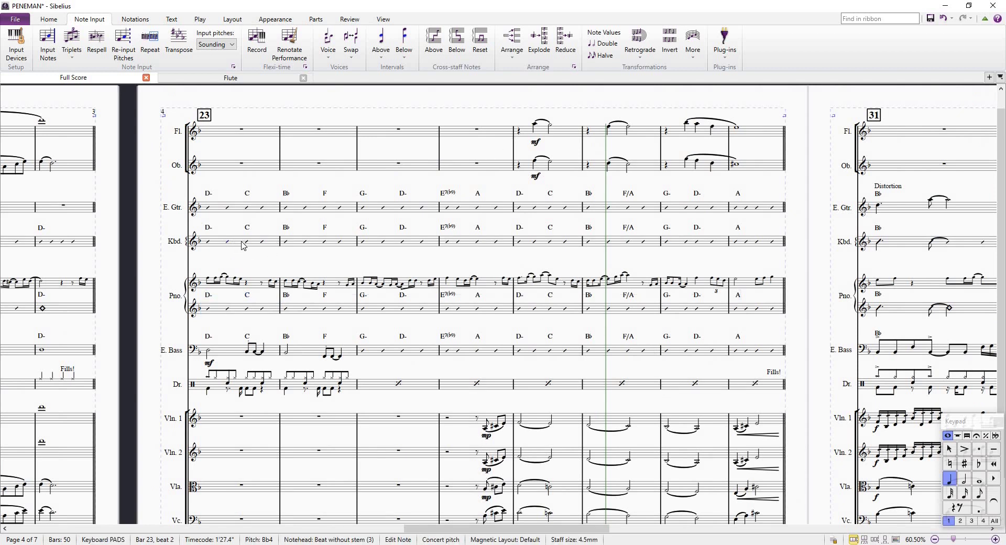
scroll(244, 247, up, 3)
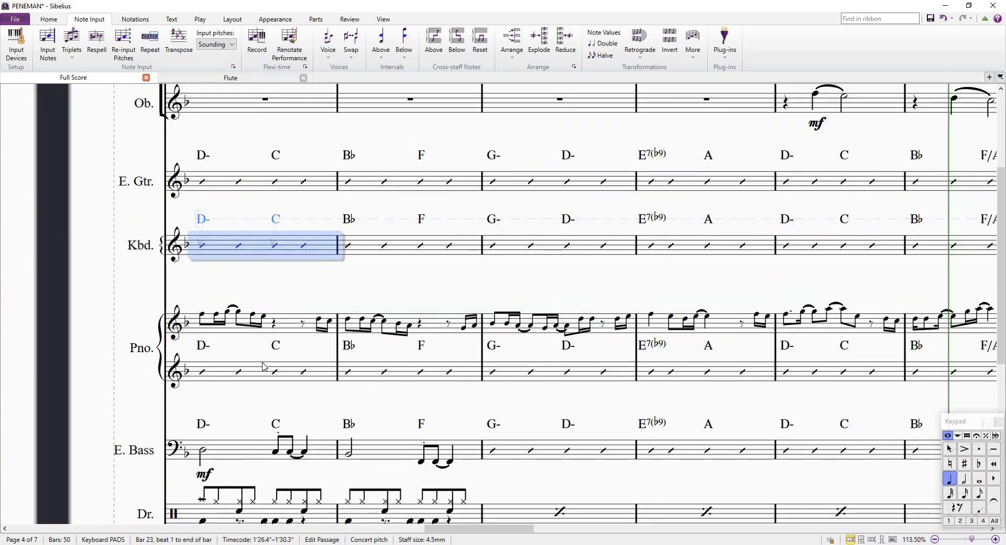
scroll(352, 306, down, 1)
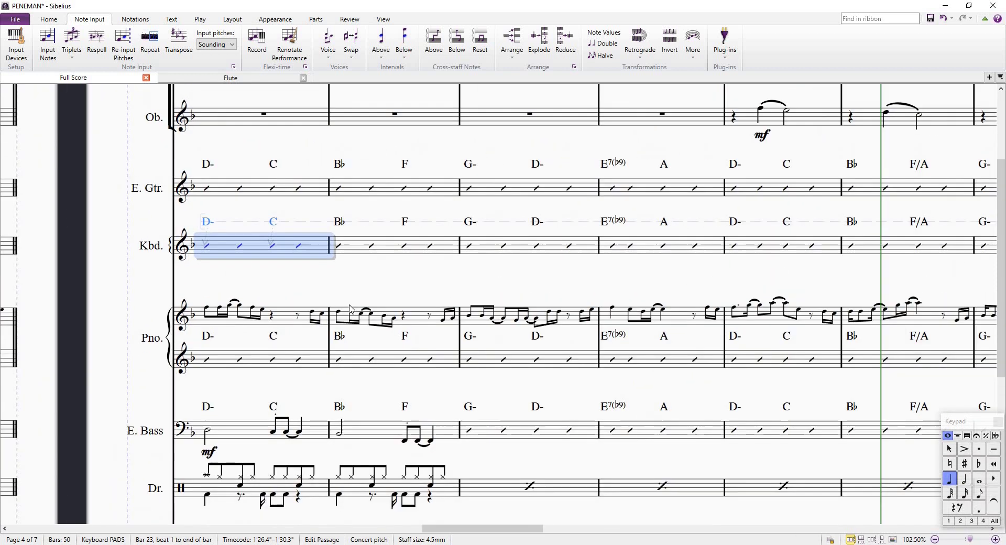
Select bar 23 from the Piano's lower staff through the Drums and on the Electric Guitar staff to compare the rhythm parts.
alt+click(263, 361)
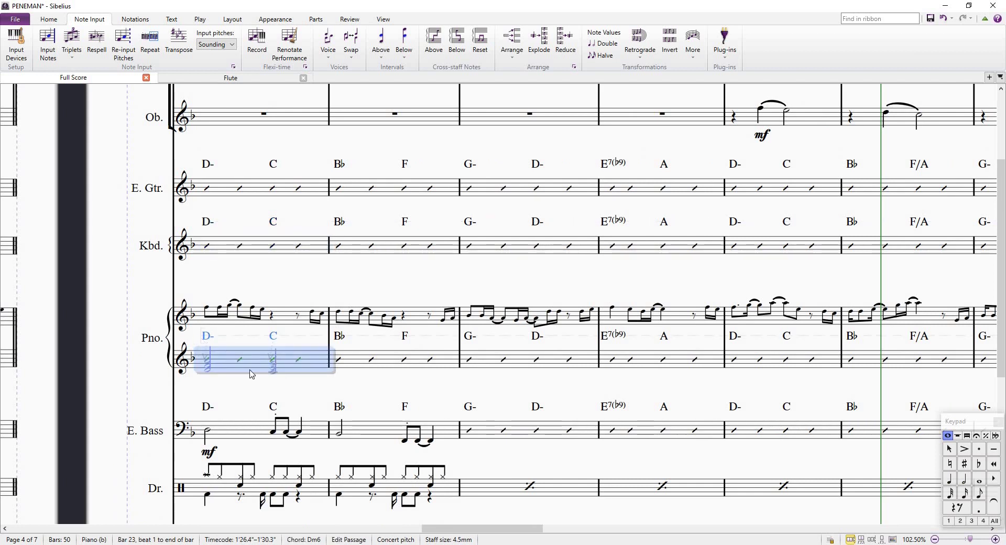
shift+click(265, 452)
shift+click(263, 495)
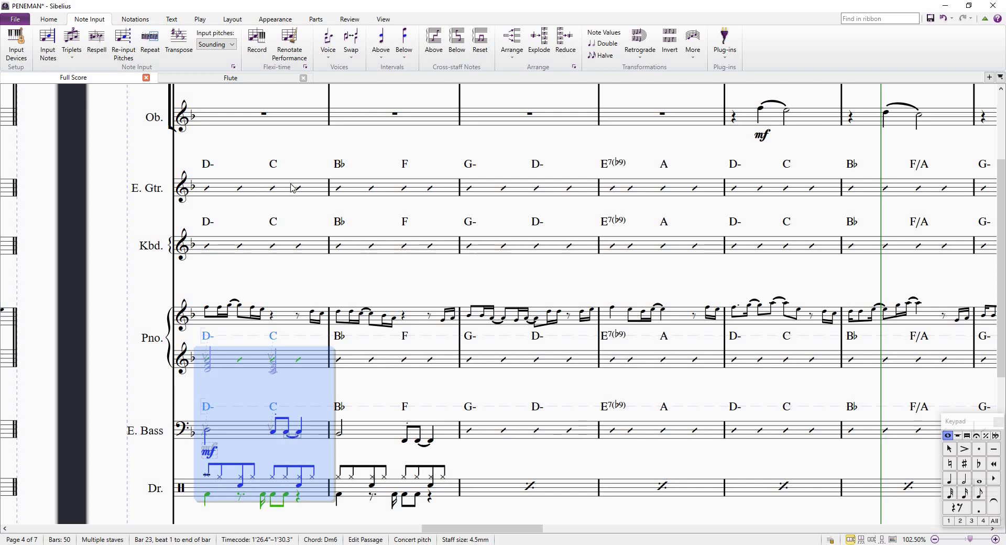
click(256, 194)
key(ctrl+minus)
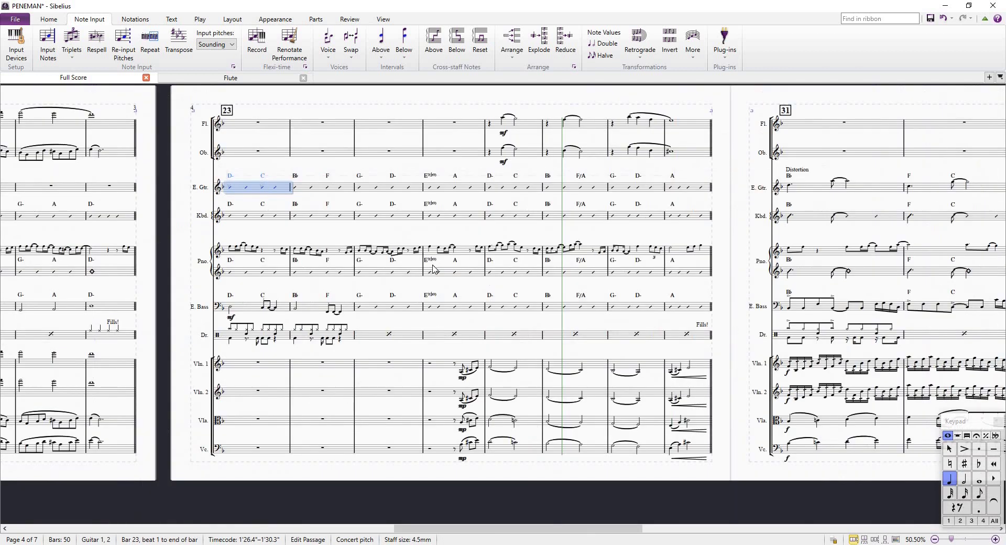
Clear the selection, review the passage from bar 23 into bar 31, and select the barline ending bar 30.
scroll(491, 255, right, 3)
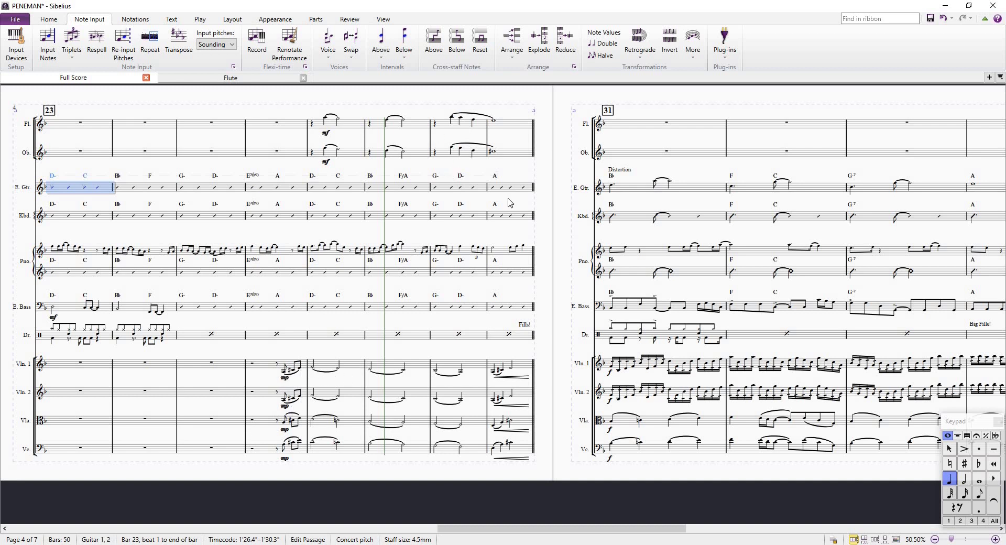
click(563, 273)
scroll(404, 325, right, 5)
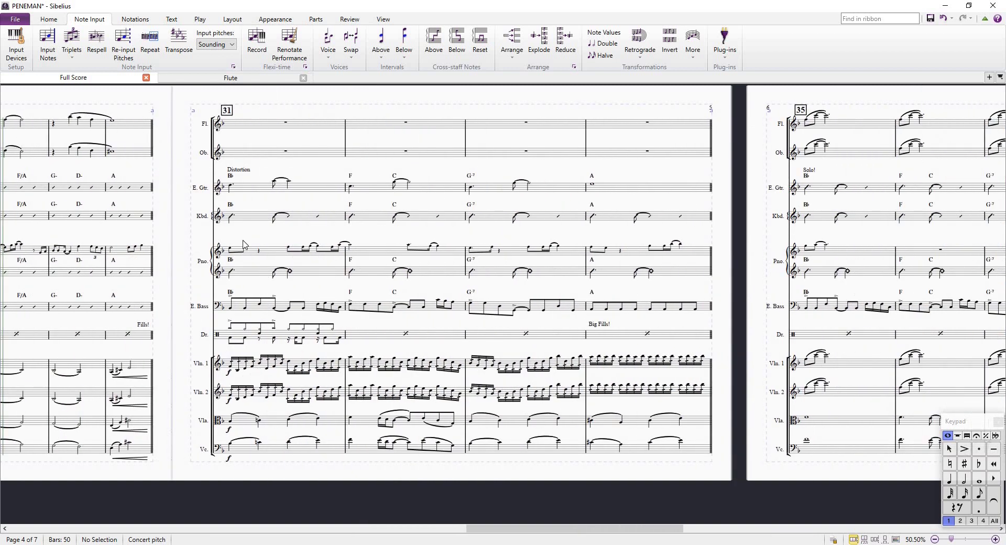
scroll(172, 184, left, 5)
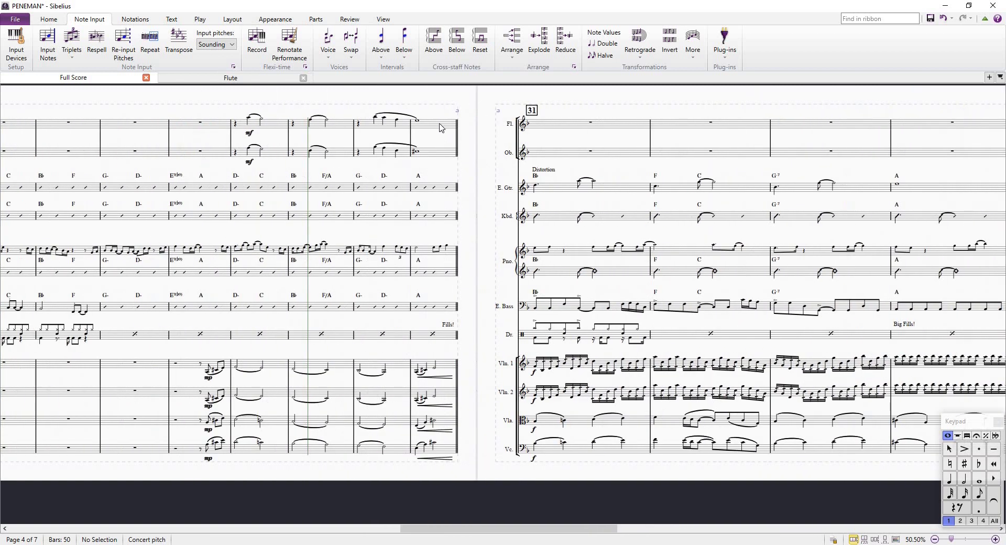
click(459, 127)
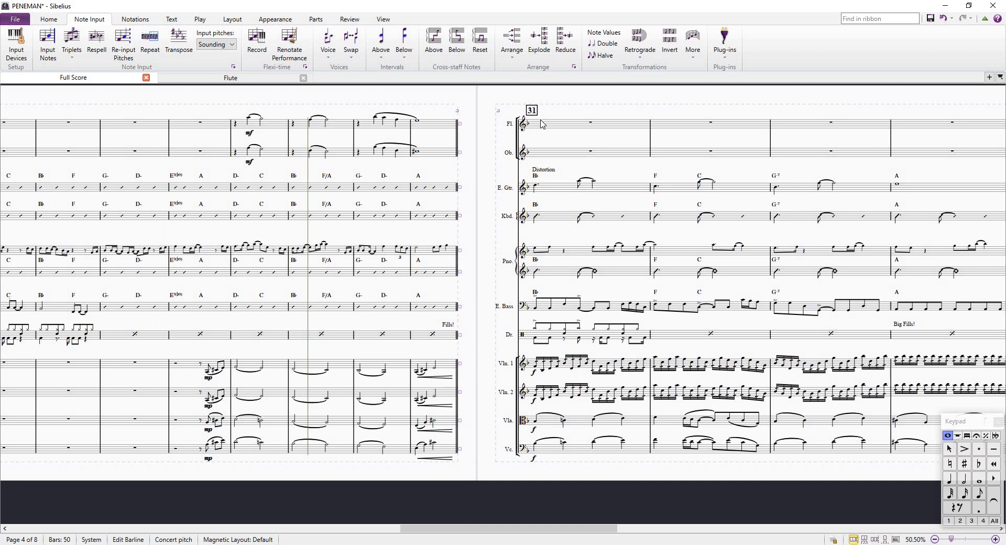
Select bar 31 on the Flute and Electric Guitar staves to examine the guitar's Distortion passage.
drag(581, 141, 180, 191)
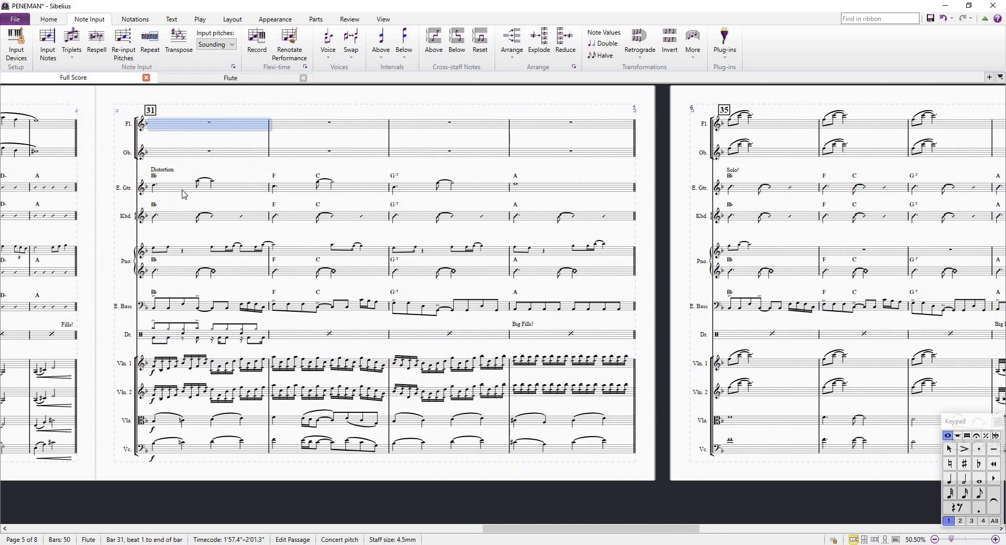
click(183, 194)
scroll(181, 189, up, 4)
scroll(210, 231, down, 2)
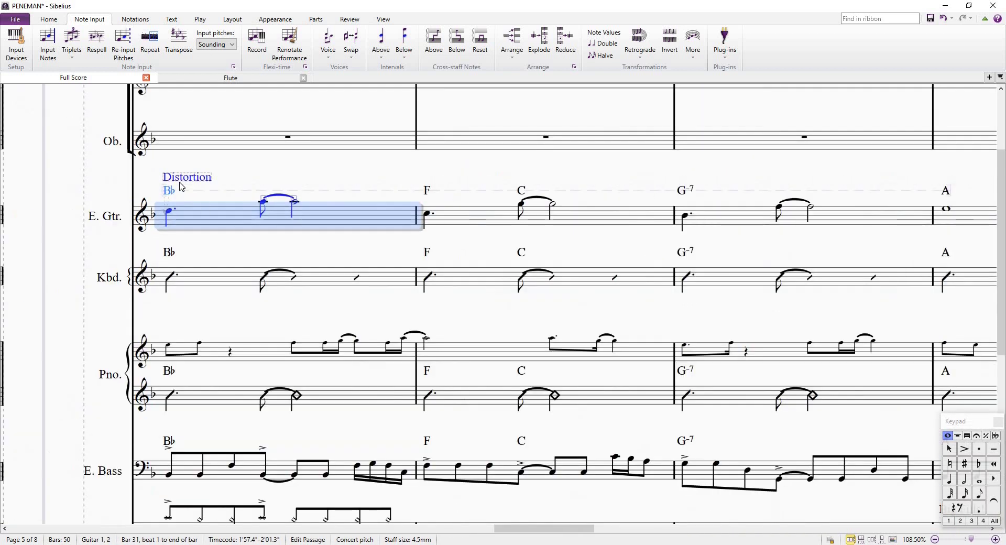
scroll(269, 388, down, 1)
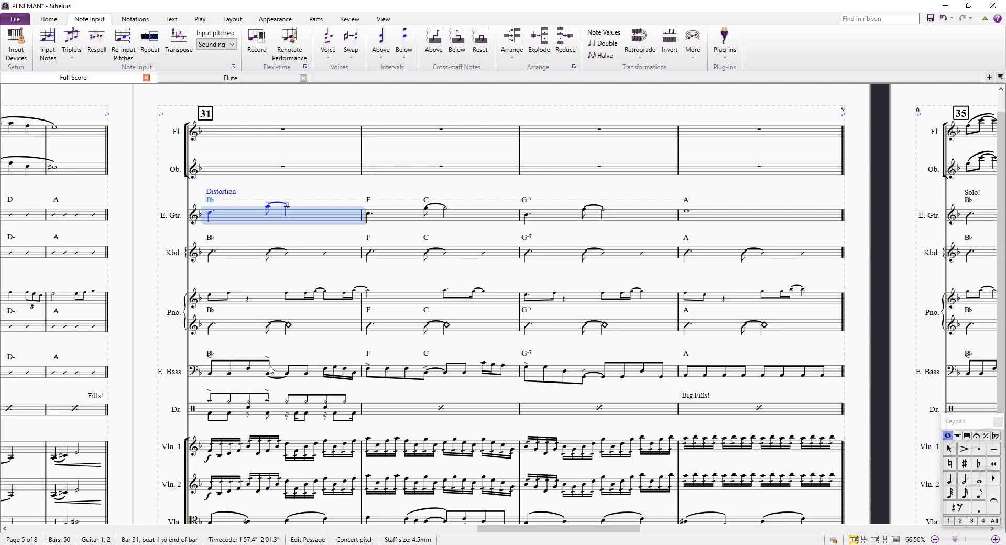
Select bars 31 to 34, and bar 31 alone, on the Piano's lower staff to inspect the rhythmic slashes, and clear the selection.
click(233, 331)
shift+click(713, 328)
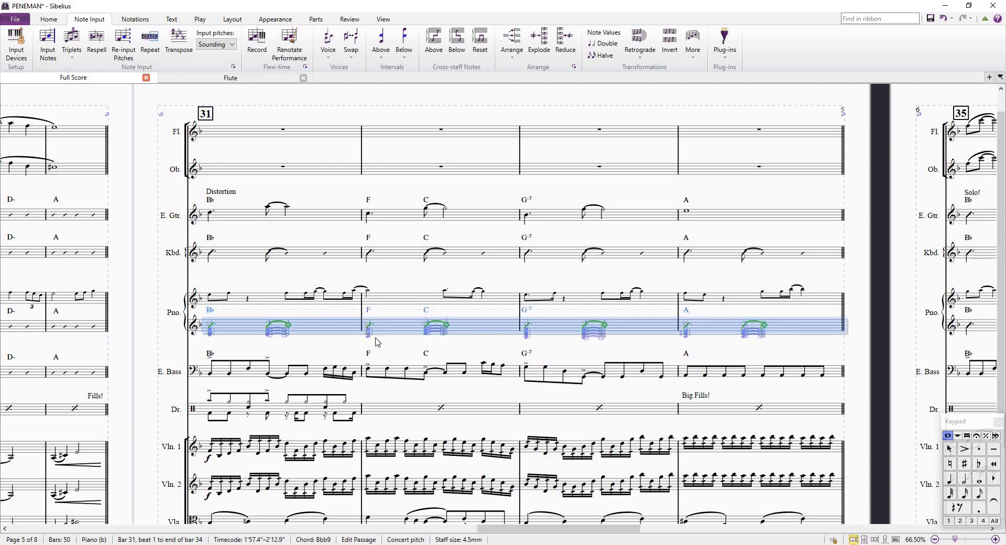
scroll(375, 344, up, 3)
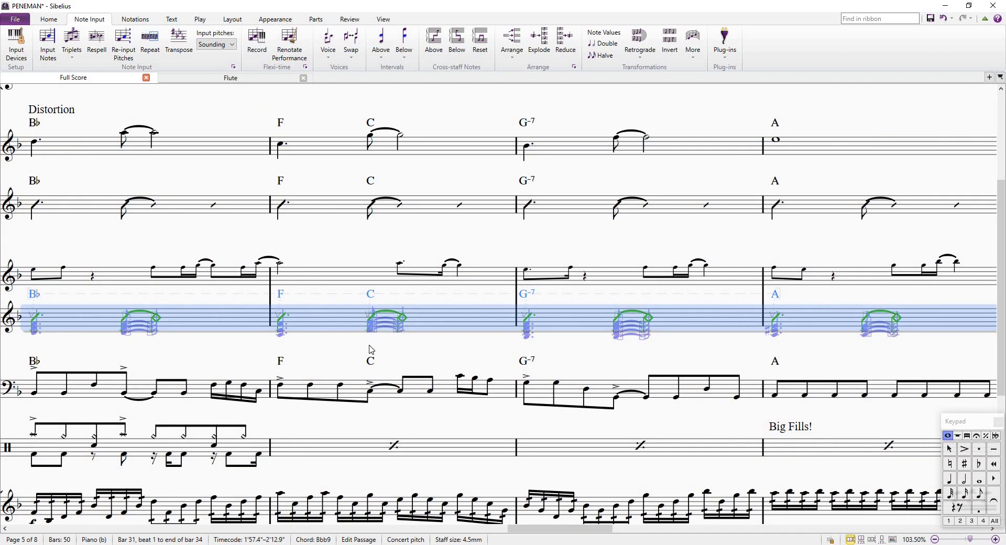
click(219, 333)
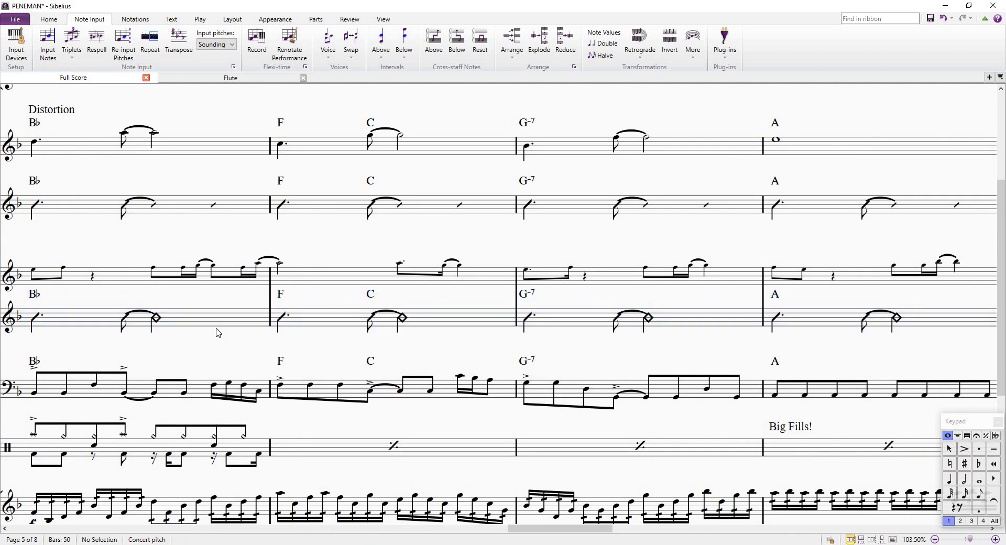
click(218, 325)
scroll(220, 339, up, 2)
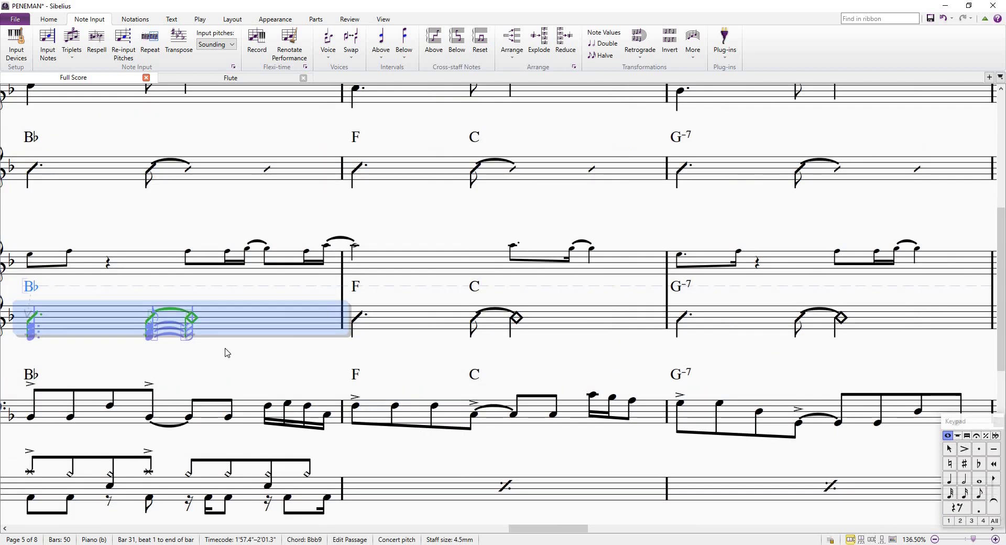
key(Escape)
scroll(315, 367, left, 6)
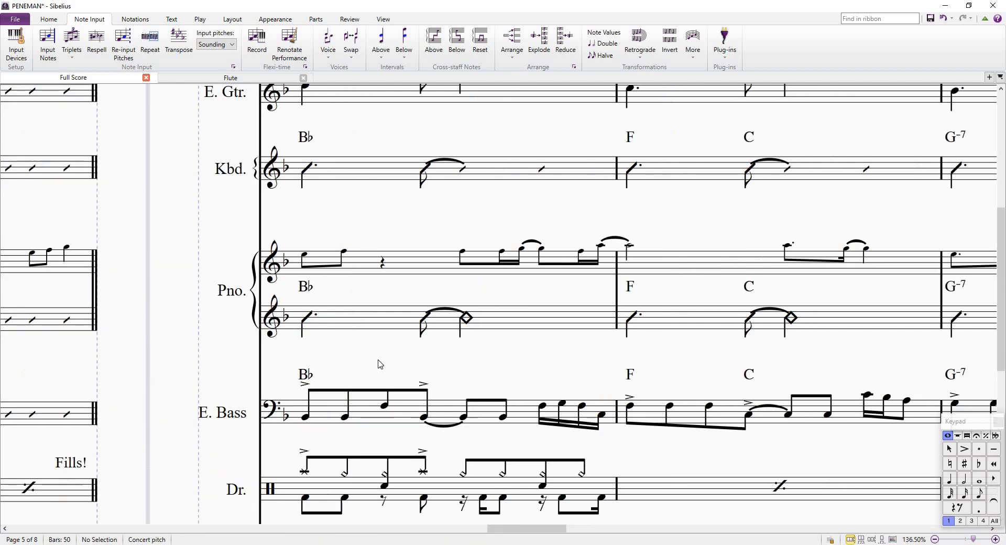
Play back the score from the first slash of bar 31 on the Piano's lower staff through bar 35, and stop playback.
click(449, 321)
click(450, 321)
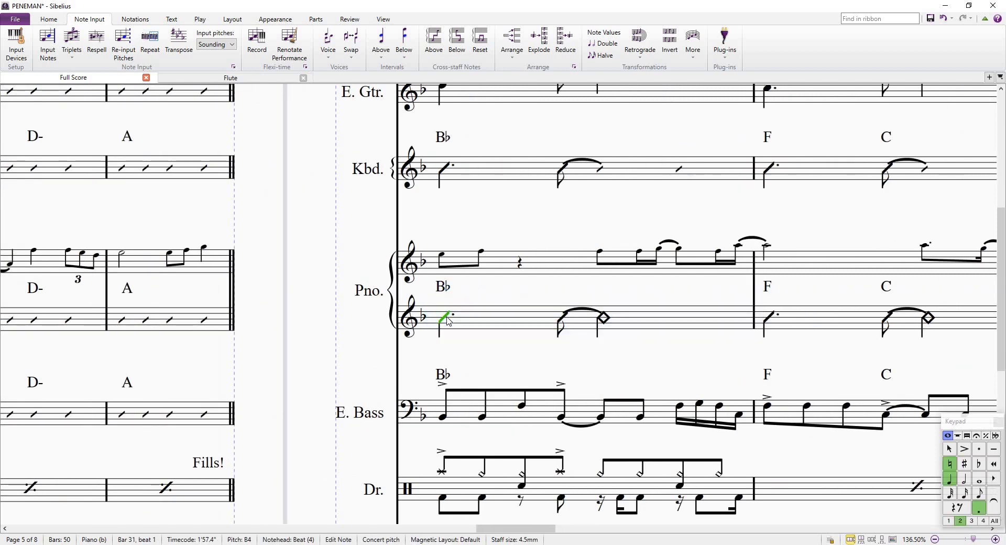
key(space)
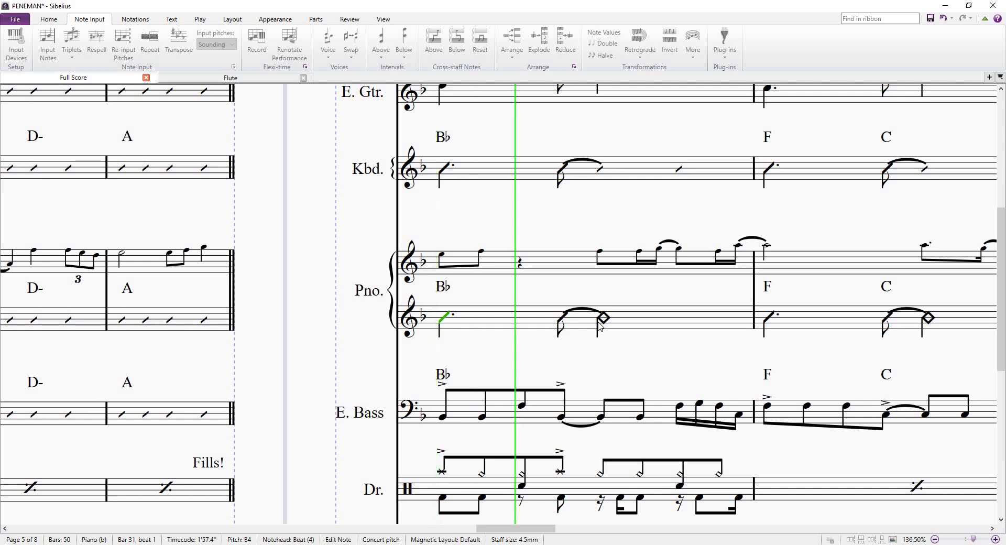
scroll(600, 326, down, 3)
scroll(600, 325, down, 4)
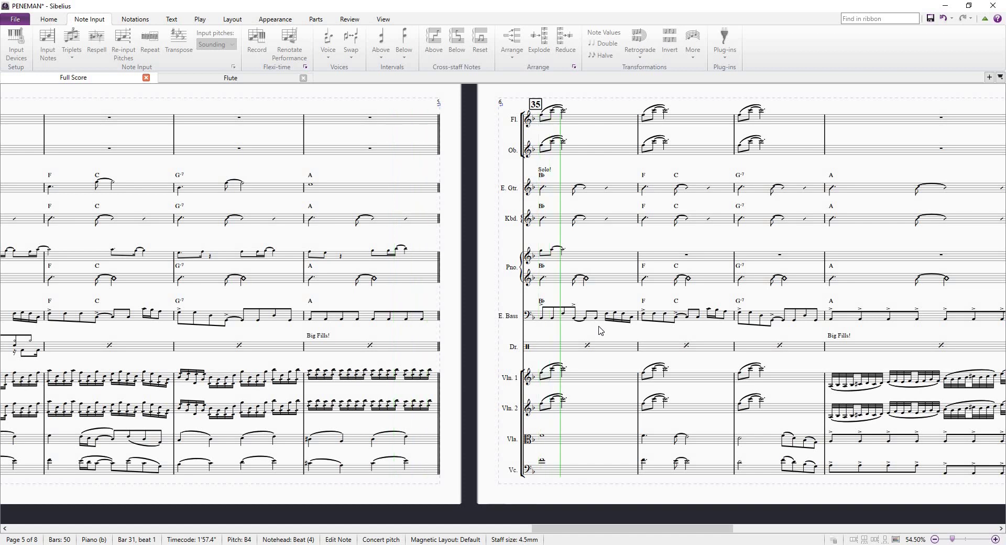
key(space)
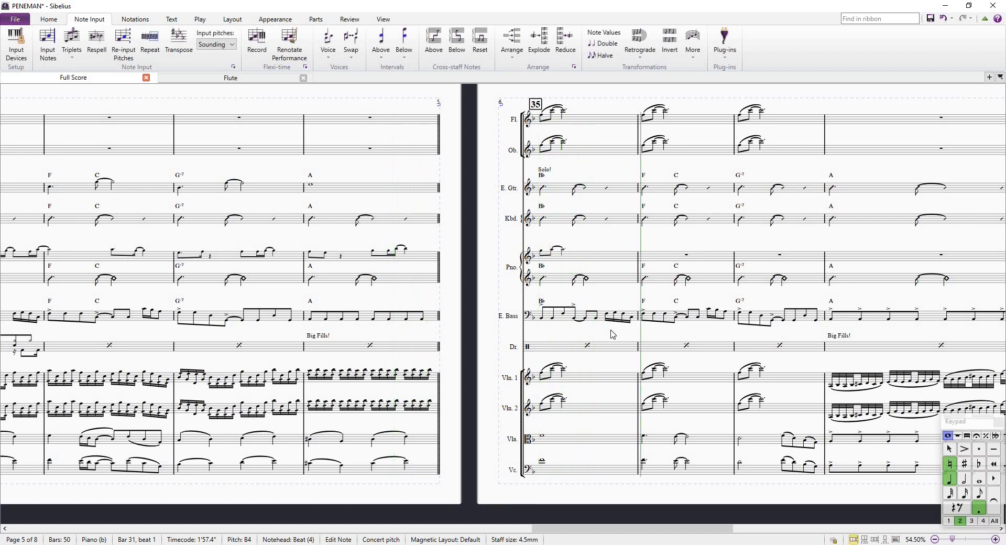
Select bar 36 of the Drum Set staff and review the notation on the pages starting at bars 35 and 39.
click(655, 347)
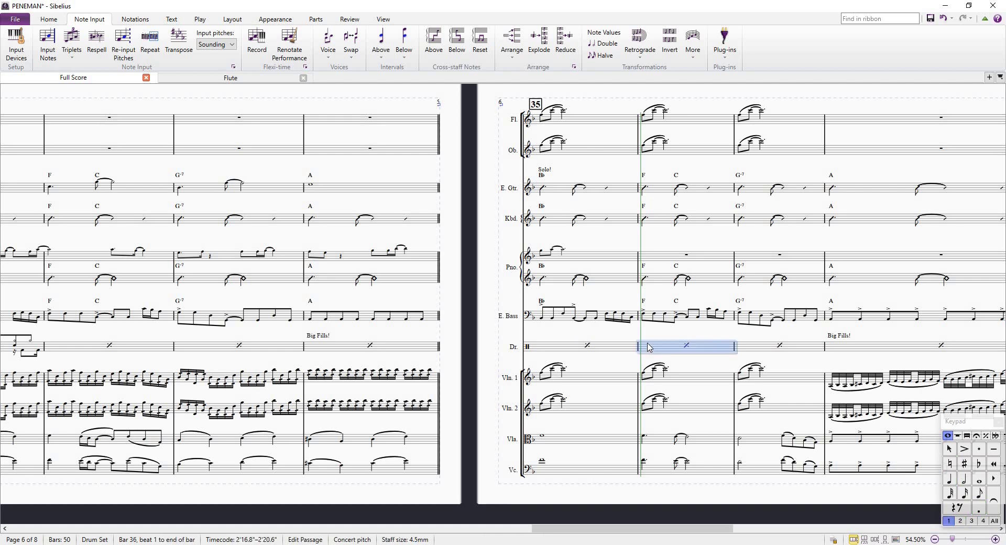
scroll(652, 348, right, 2)
scroll(571, 320, right, 4)
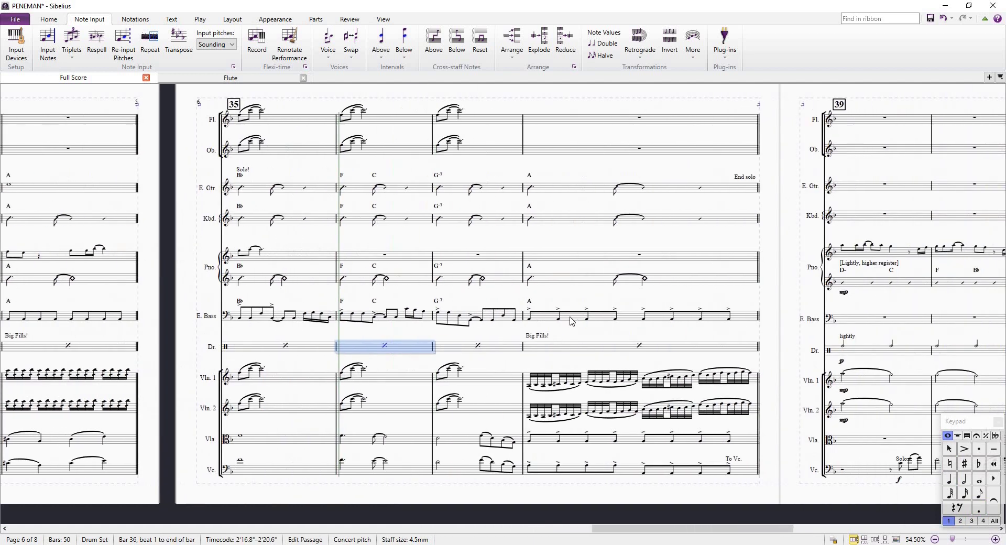
scroll(568, 276, right, 8)
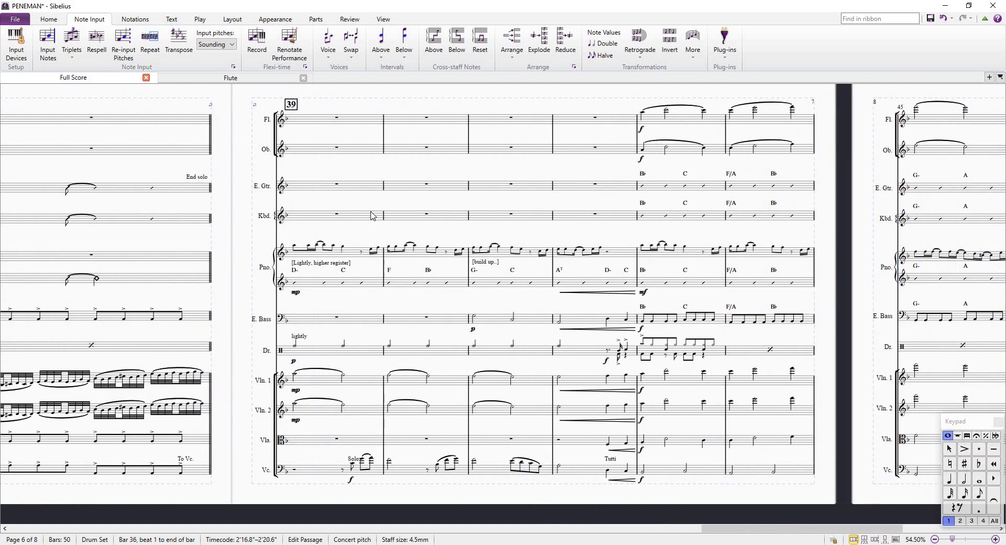
scroll(373, 215, left, 9)
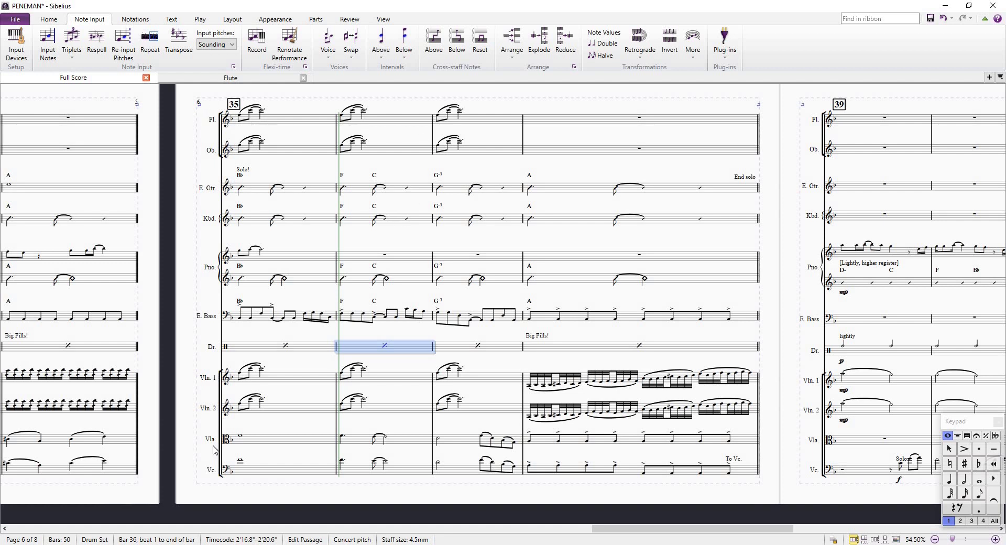
scroll(678, 283, right, 5)
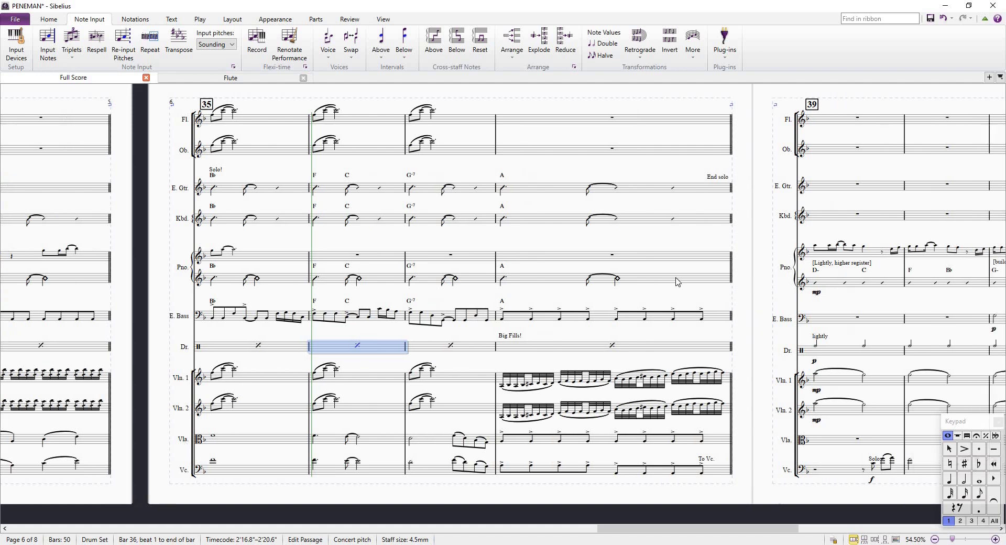
Review the full score's last page and open the Flute part to examine its layout.
scroll(678, 283, right, 5)
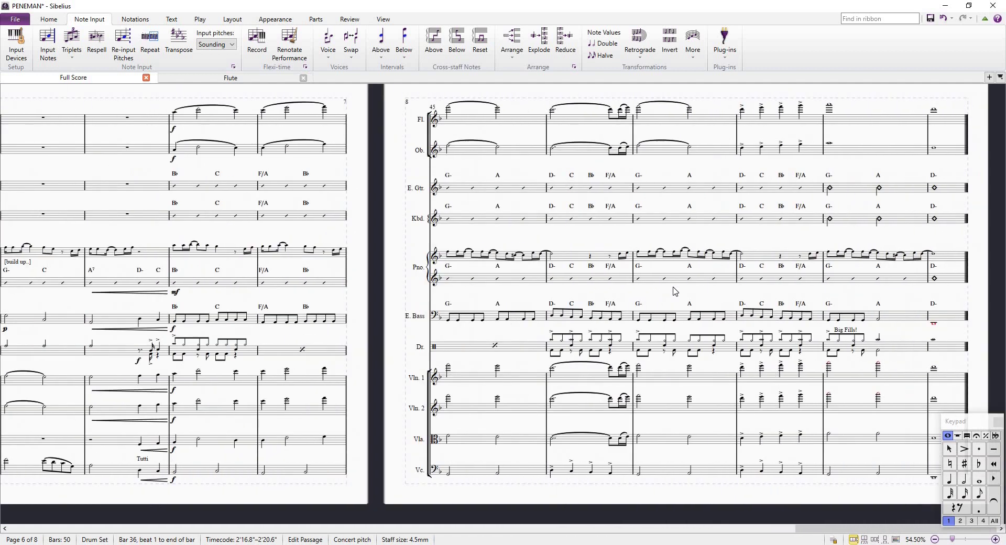
click(1000, 77)
click(974, 121)
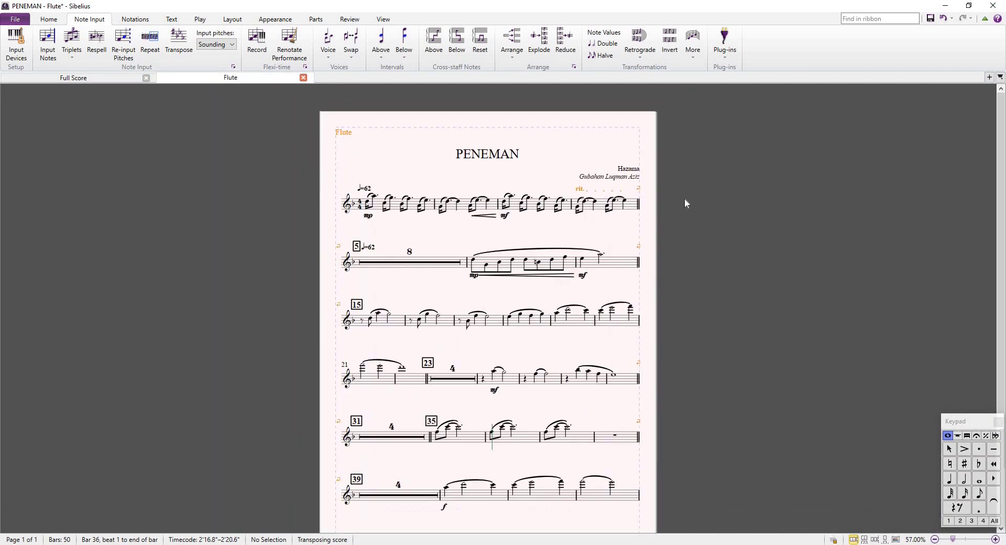
click(100, 79)
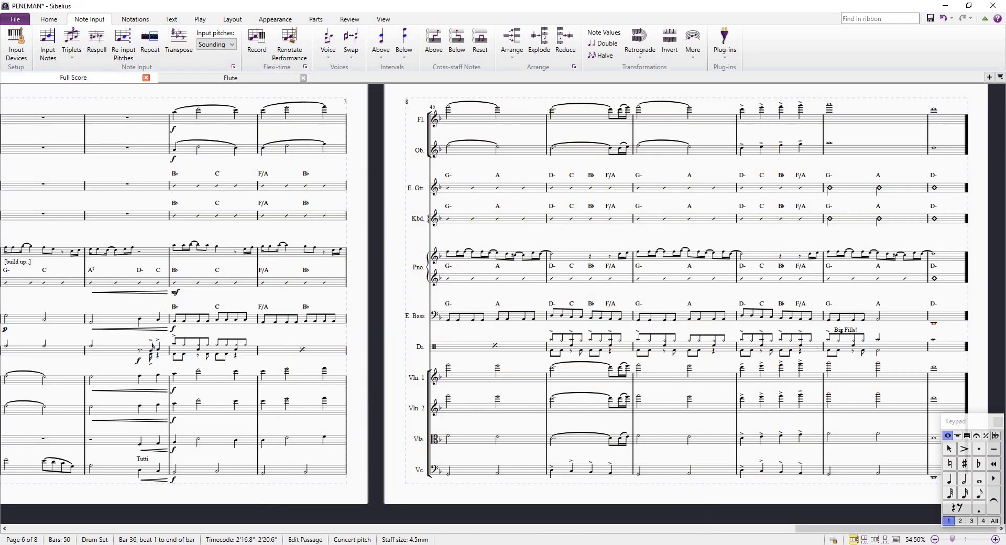
drag(840, 533, 990, 81)
click(990, 78)
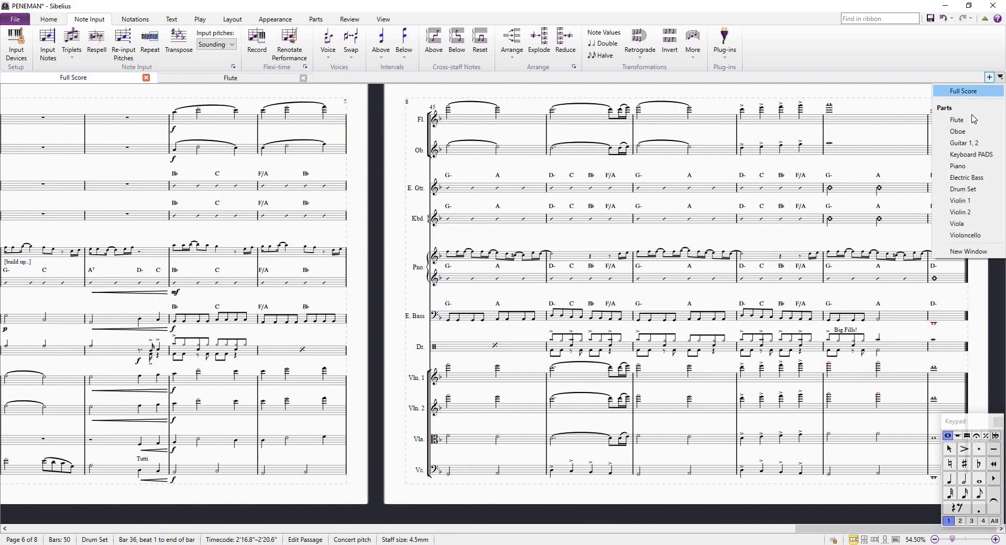
click(952, 120)
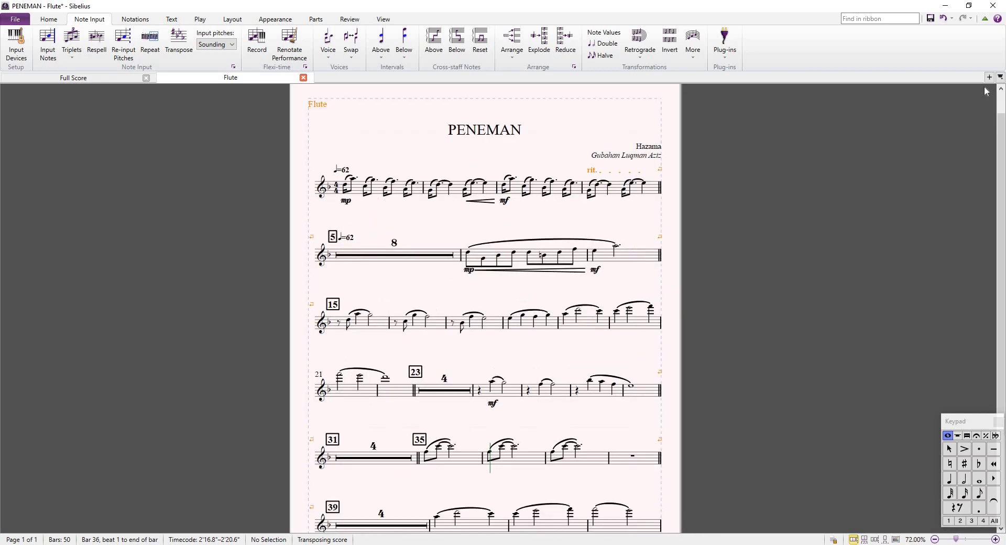
Open the Oboe part and the Guitar 1, 2 part to inspect their page layouts.
click(989, 78)
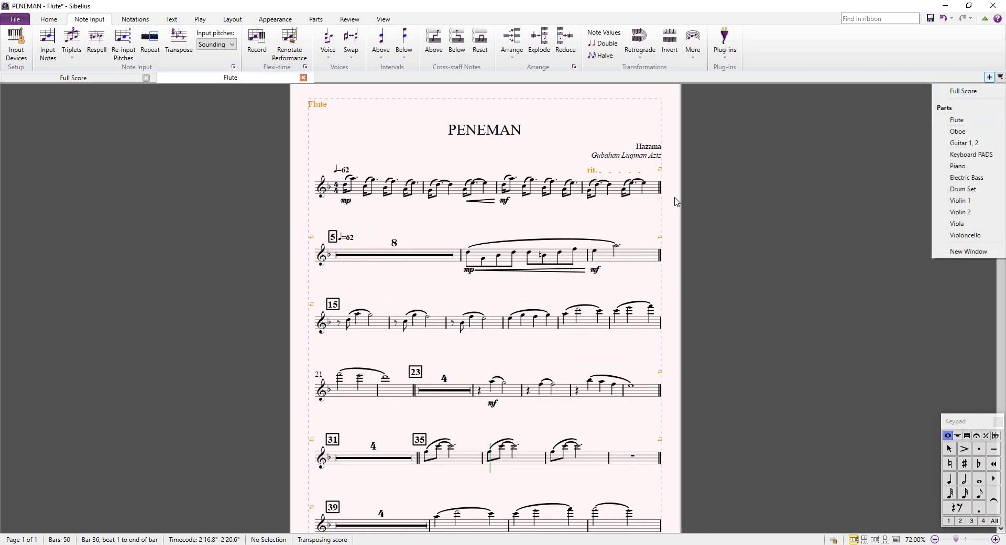
click(957, 131)
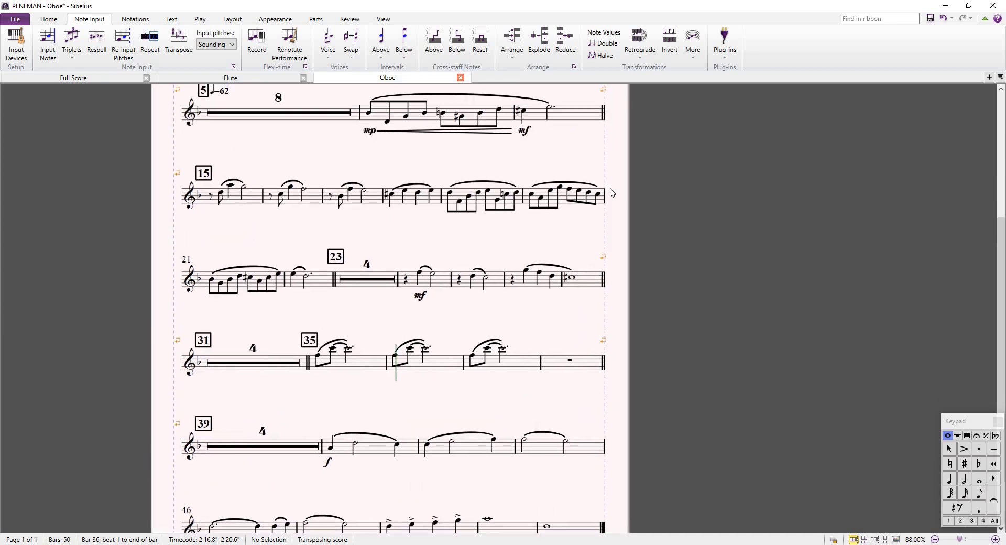
click(989, 78)
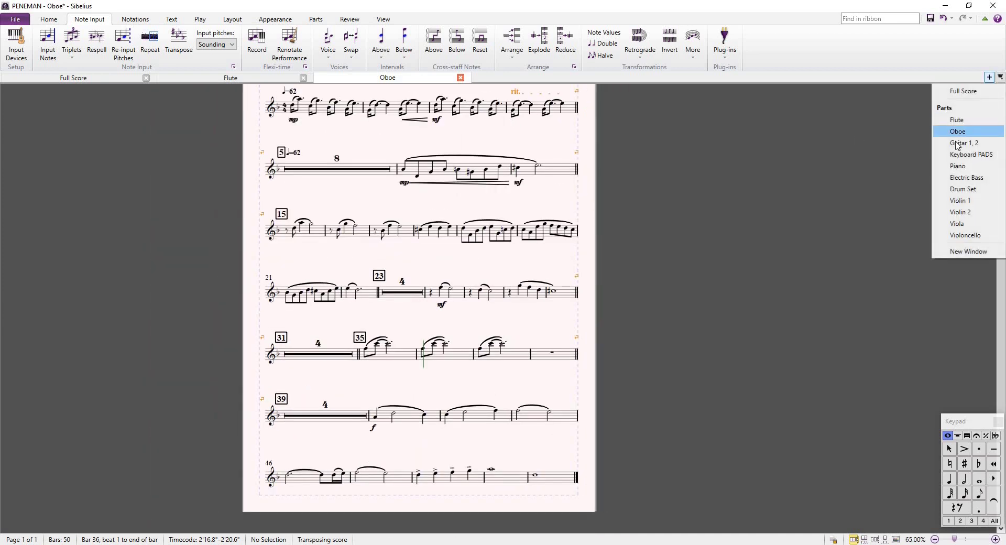
click(957, 140)
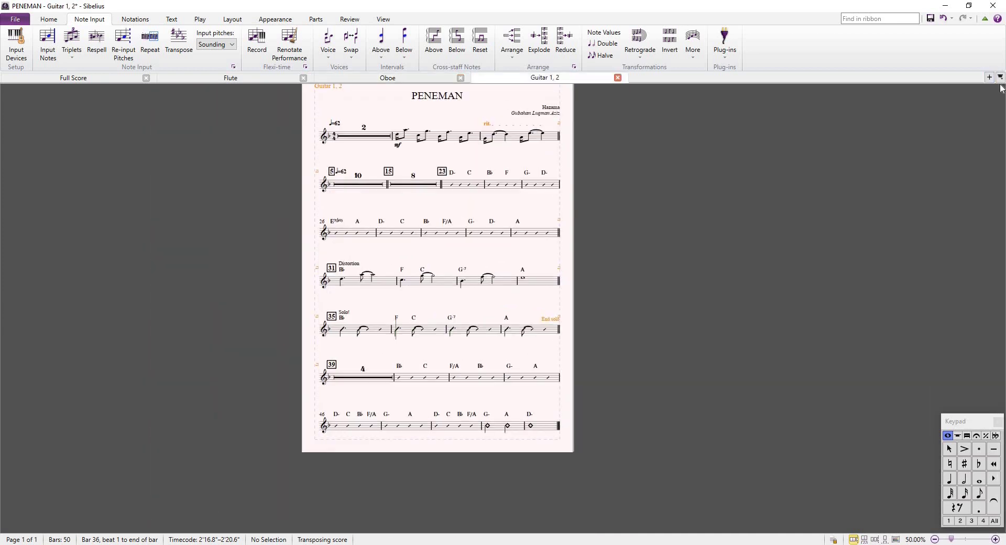
Open the Keyboard PADS part and review its chord symbols and slashes through the final bar.
click(988, 78)
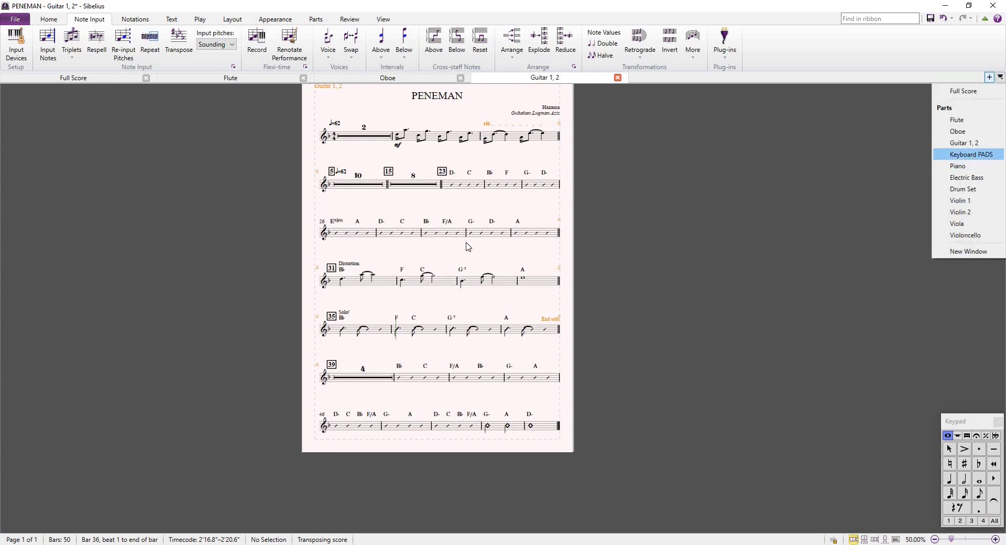
click(972, 154)
scroll(515, 242, up, 3)
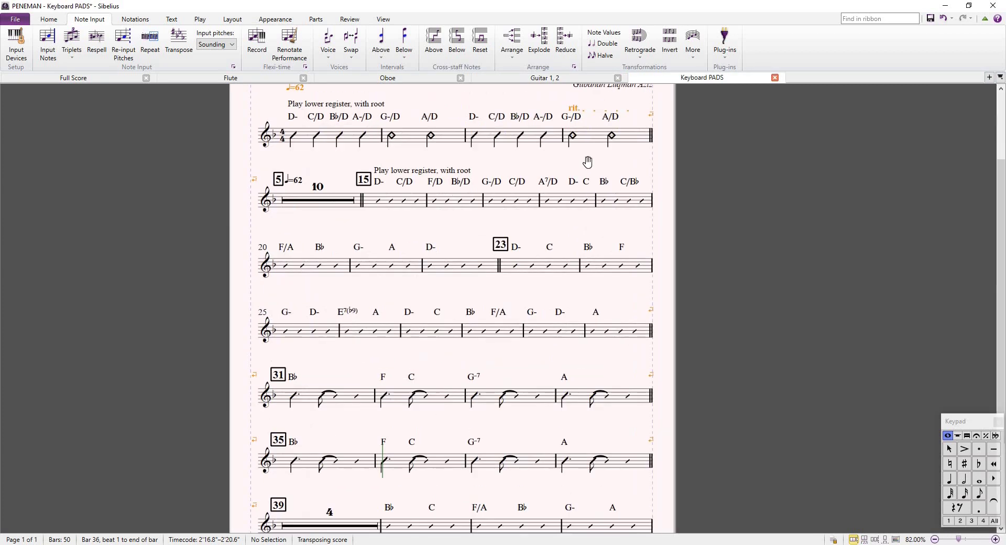
scroll(588, 163, down, 2)
scroll(588, 170, down, 3)
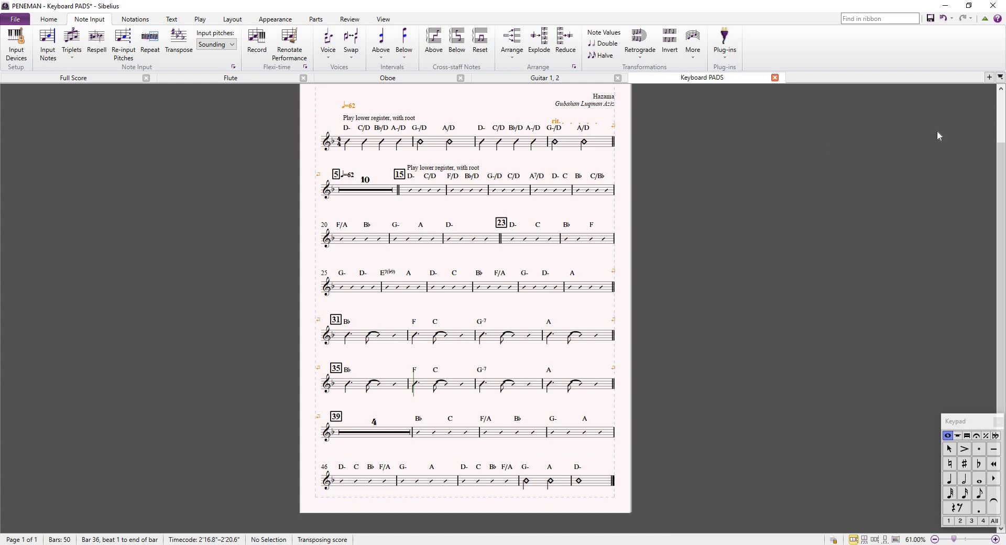
Open the Piano part and examine both pages, including the page turn after bar 26 and the chord slashes.
click(989, 78)
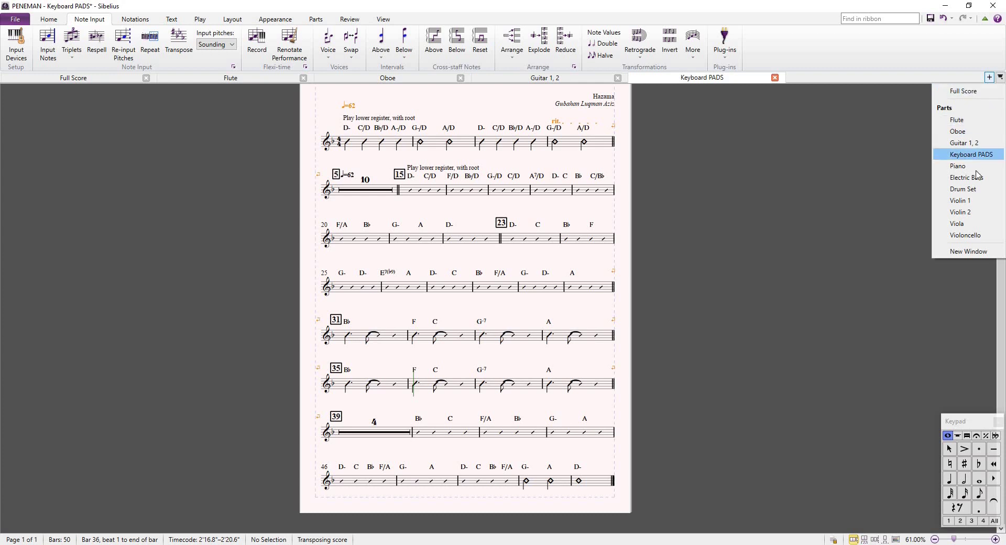
key(Return)
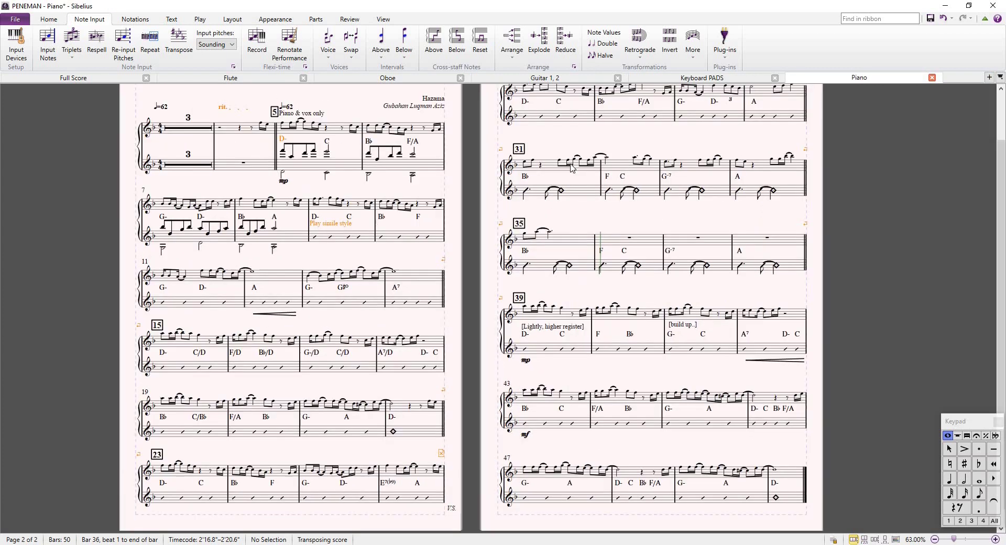
drag(591, 141, 590, 153)
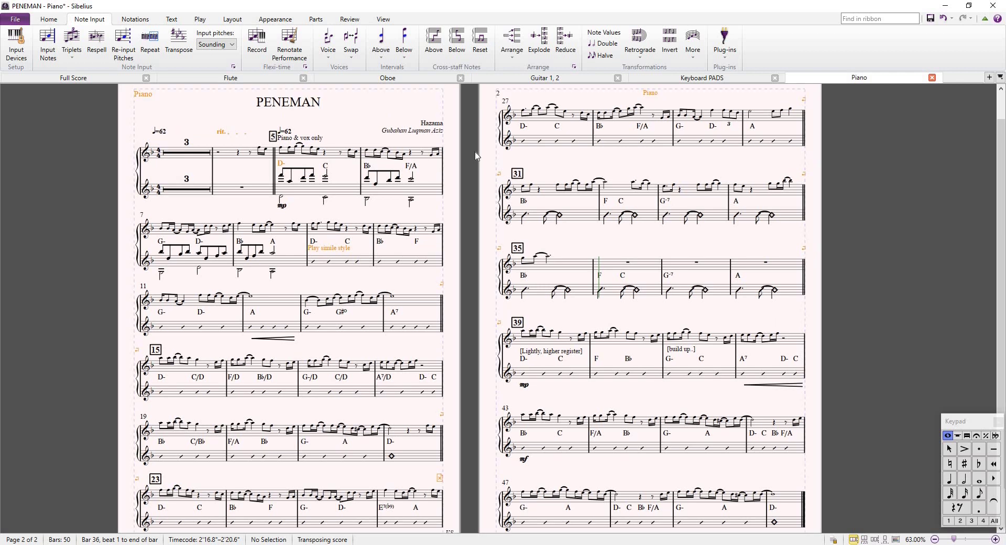
scroll(474, 156, up, 1)
scroll(590, 300, down, 2)
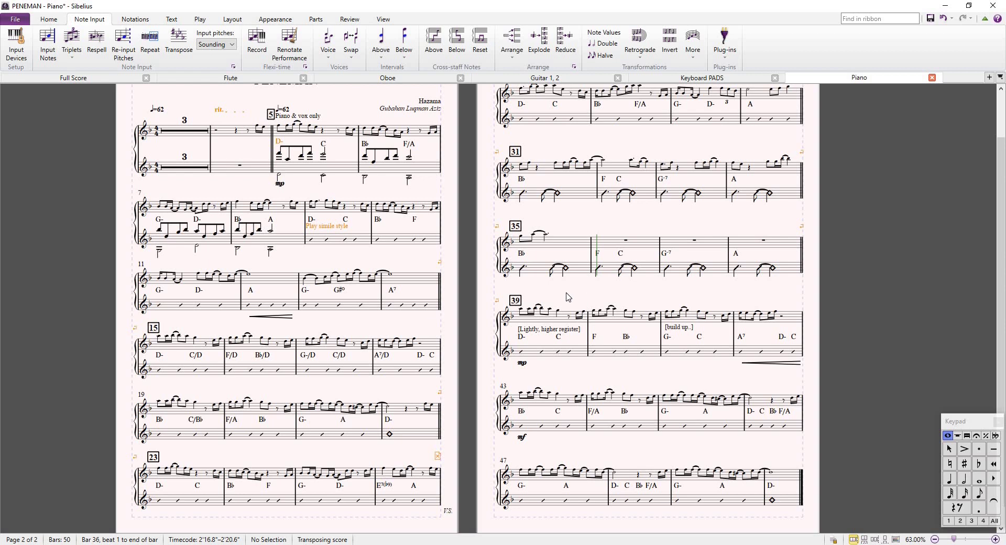
scroll(571, 312, up, 1)
scroll(575, 326, up, 1)
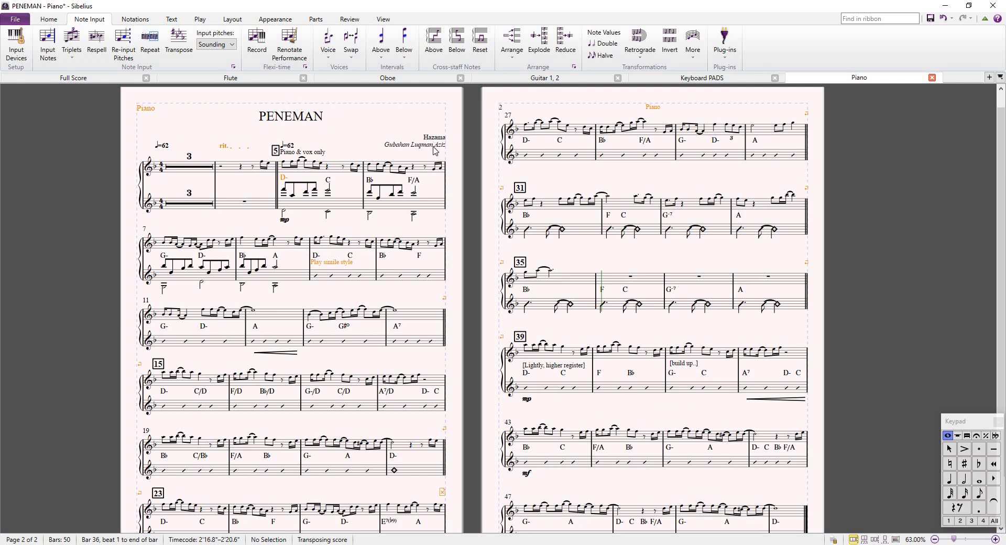
key(ctrl+minus)
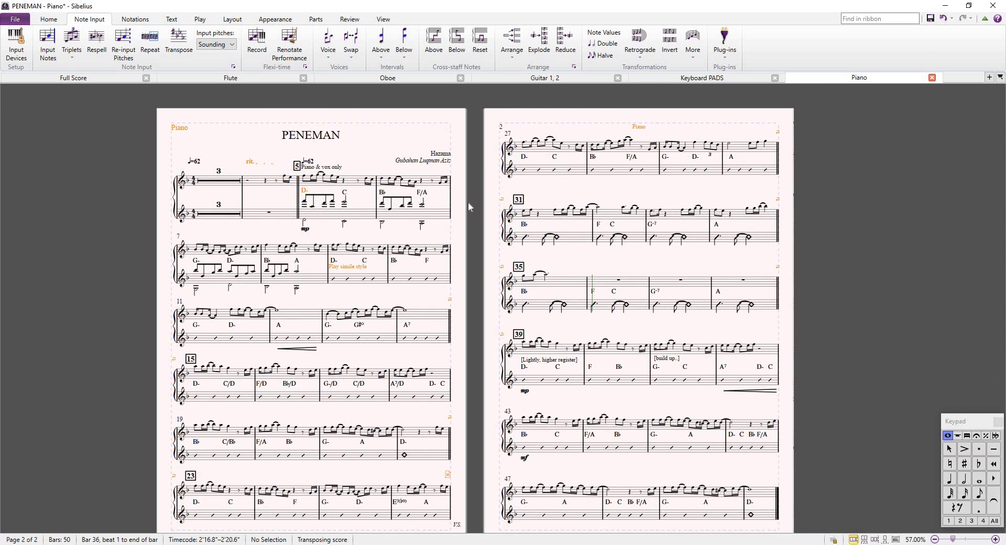
scroll(465, 184, down, 1)
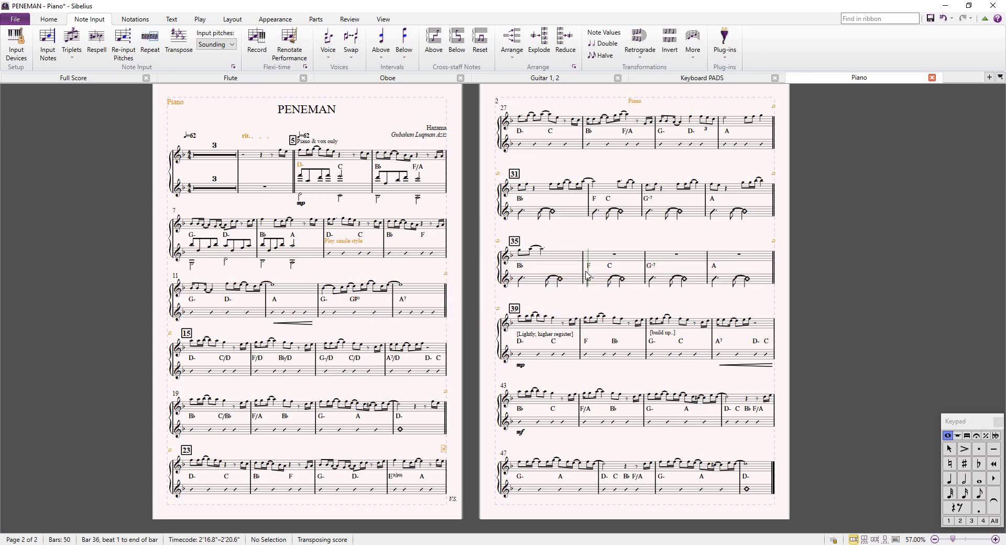
scroll(591, 276, up, 4)
scroll(591, 275, down, 3)
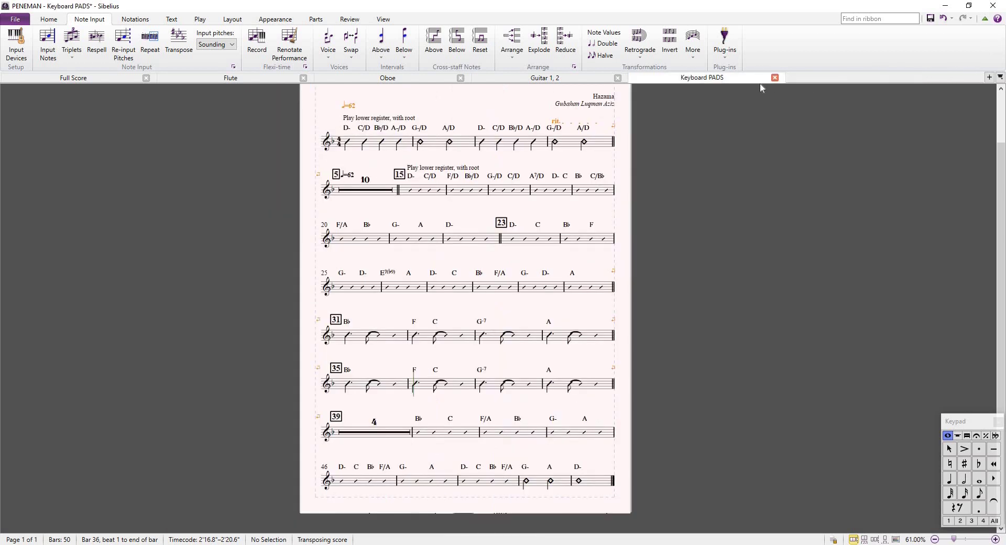
Close the Keyboard PADS part.
click(774, 78)
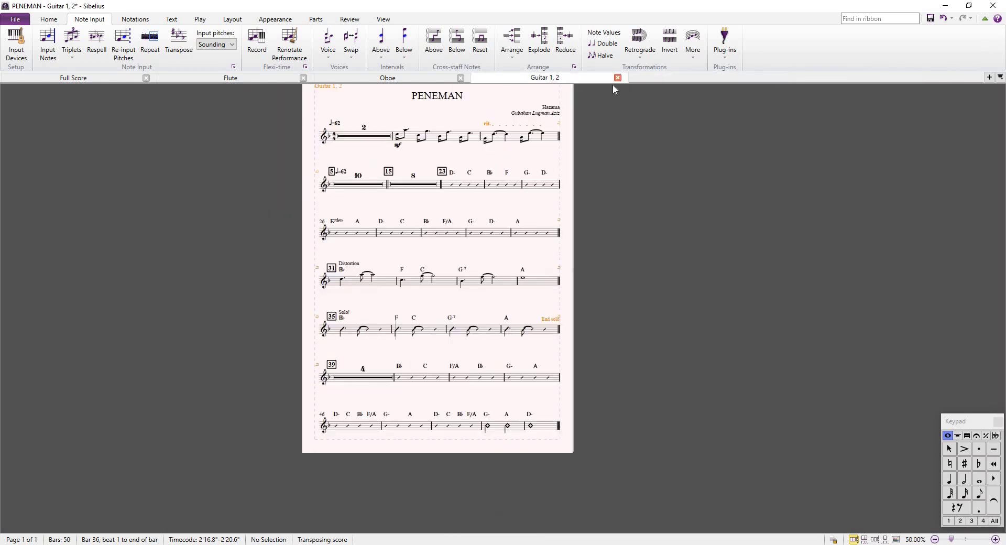